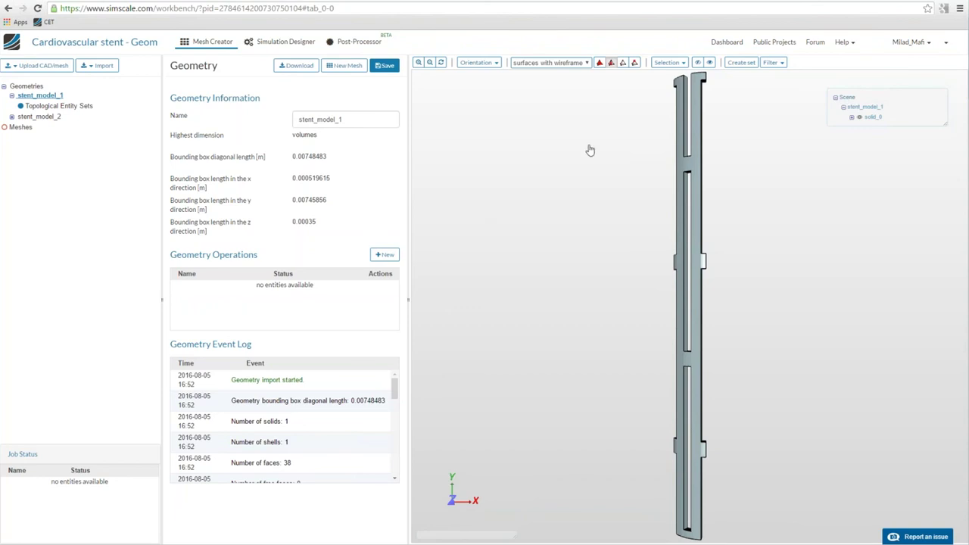
- Examine the stent_model_1 geometry from several angles, including its end face, side tabs and long slots
{"action": "left_click_drag", "start_coordinate": [583, 253], "coordinate": [669, 198]}
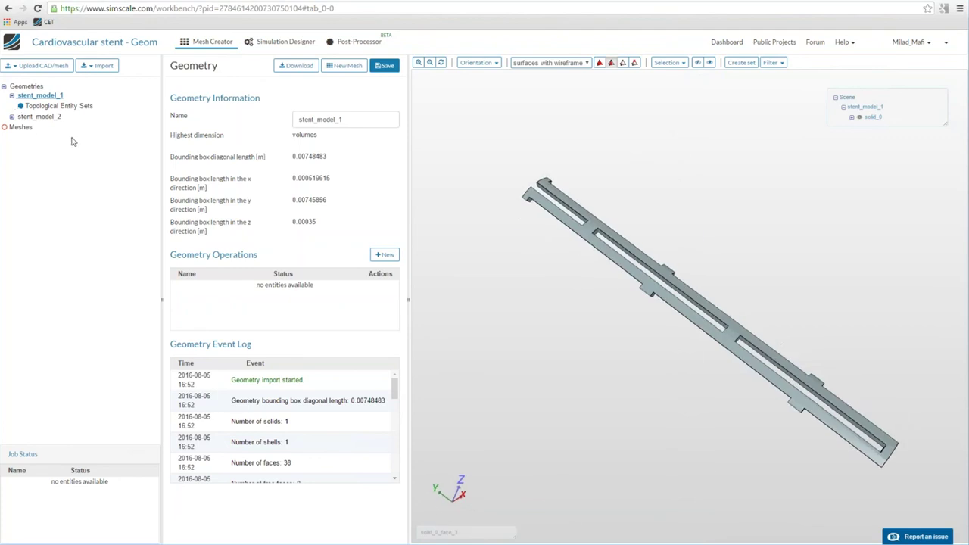
{"action": "left_click_drag", "start_coordinate": [513, 202], "coordinate": [564, 90]}
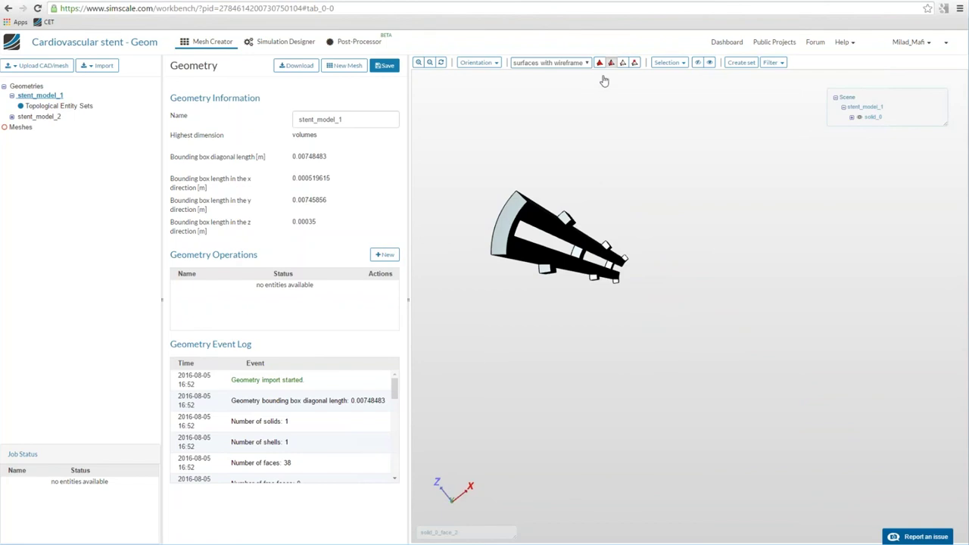
{"action": "left_click", "coordinate": [667, 62]}
{"action": "left_click", "coordinate": [478, 62]}
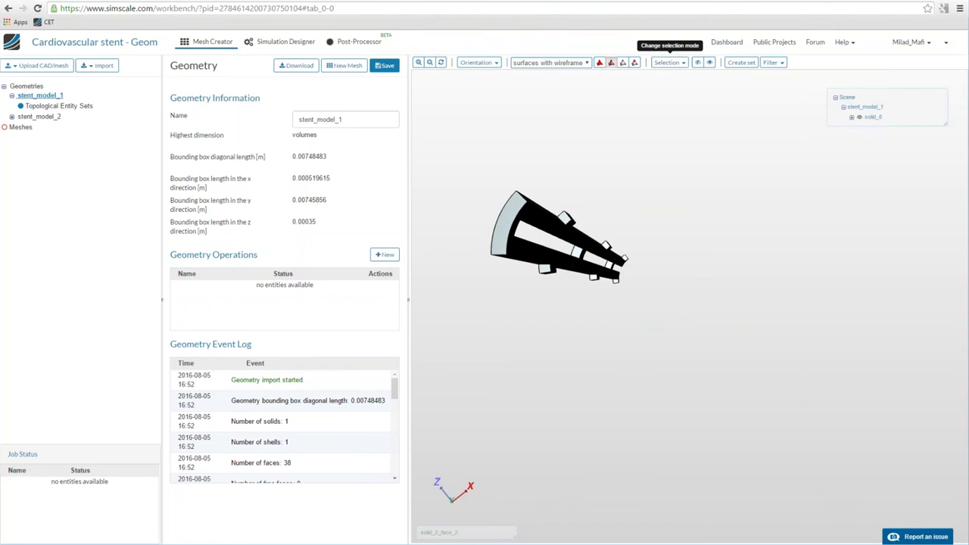
{"action": "left_click", "coordinate": [483, 114]}
{"action": "left_click_drag", "start_coordinate": [603, 201], "coordinate": [755, 295]}
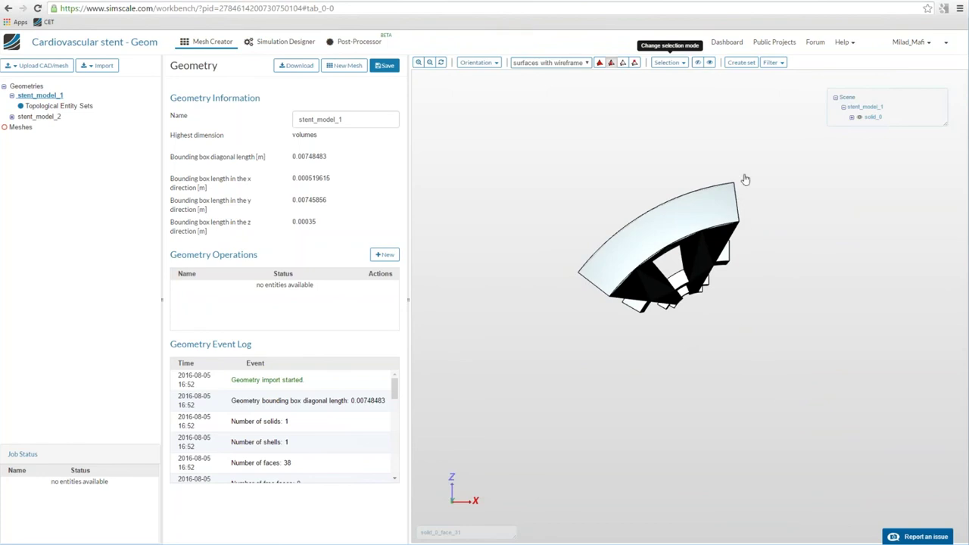
{"action": "left_click_drag", "start_coordinate": [742, 402], "coordinate": [651, 241]}
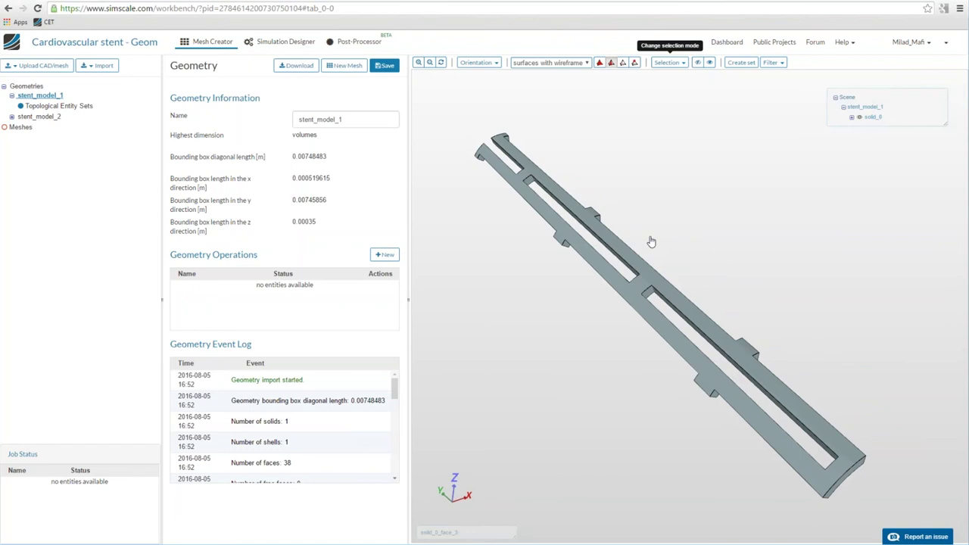
{"action": "mouse_move", "coordinate": [649, 240]}
{"action": "left_mouse_down"}
{"action": "mouse_move", "coordinate": [670, 231]}
{"action": "mouse_move", "coordinate": [661, 237]}
{"action": "left_mouse_up"}
{"action": "left_click_drag", "start_coordinate": [636, 208], "coordinate": [647, 191]}
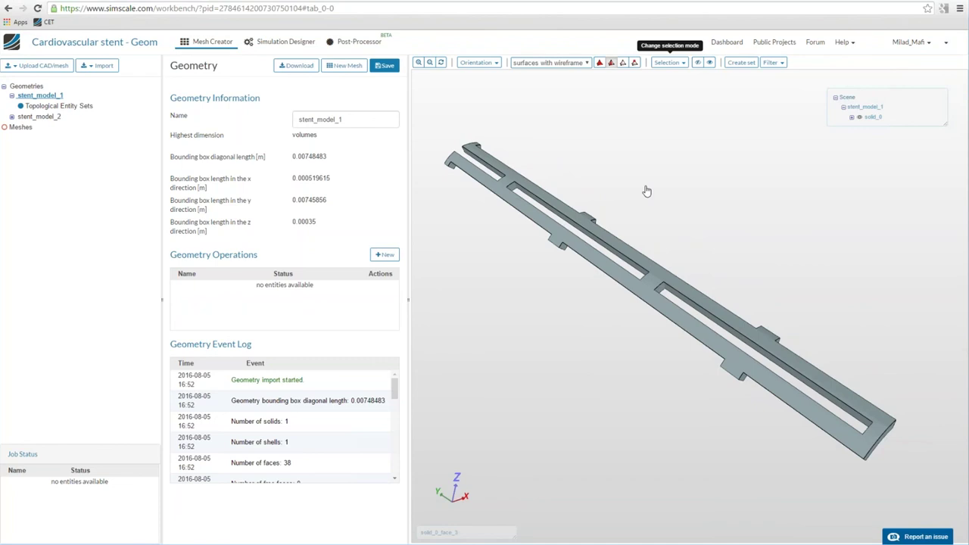
{"action": "left_click_drag", "start_coordinate": [644, 186], "coordinate": [439, 202]}
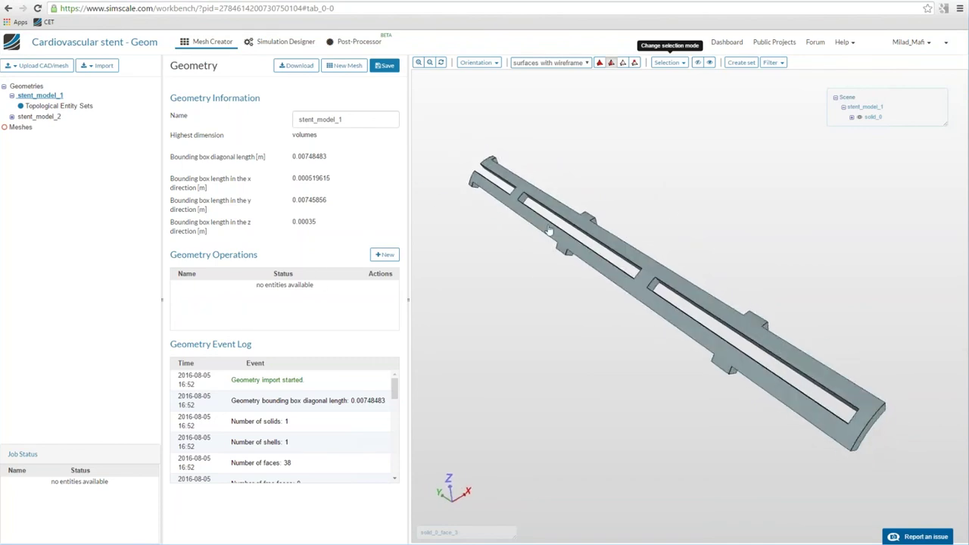
{"action": "scroll", "coordinate": [536, 280], "scroll_direction": "up", "scroll_amount": 3}
{"action": "scroll", "coordinate": [543, 295], "scroll_direction": "down", "scroll_amount": 1}
{"action": "scroll", "coordinate": [543, 295], "scroll_direction": "down", "scroll_amount": 3}
{"action": "scroll", "coordinate": [534, 301], "scroll_direction": "up", "scroll_amount": 2}
{"action": "left_click_drag", "start_coordinate": [543, 307], "coordinate": [456, 222]}
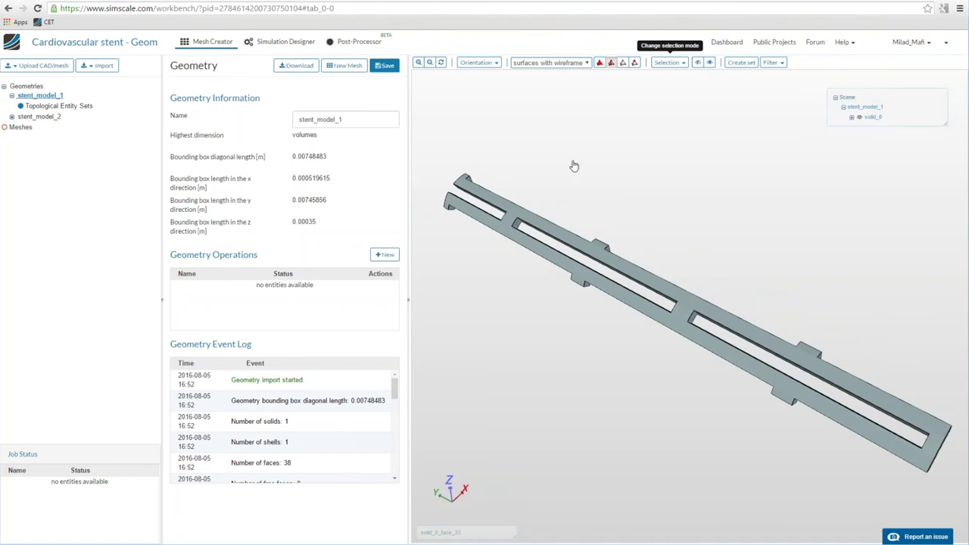
{"action": "mouse_move", "coordinate": [574, 165]}
{"action": "left_mouse_down"}
{"action": "mouse_move", "coordinate": [584, 146]}
{"action": "mouse_move", "coordinate": [573, 158]}
{"action": "mouse_move", "coordinate": [629, 197]}
{"action": "mouse_move", "coordinate": [649, 175]}
{"action": "mouse_move", "coordinate": [629, 191]}
{"action": "mouse_move", "coordinate": [589, 175]}
{"action": "left_mouse_up"}
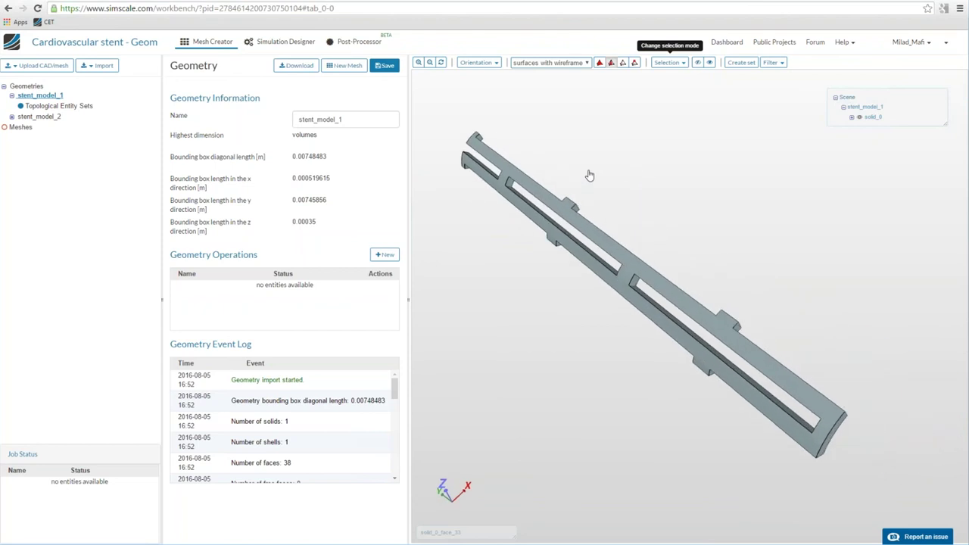
{"action": "mouse_move", "coordinate": [590, 175]}
{"action": "left_mouse_down"}
{"action": "mouse_move", "coordinate": [597, 166]}
{"action": "mouse_move", "coordinate": [579, 175]}
{"action": "left_mouse_up"}
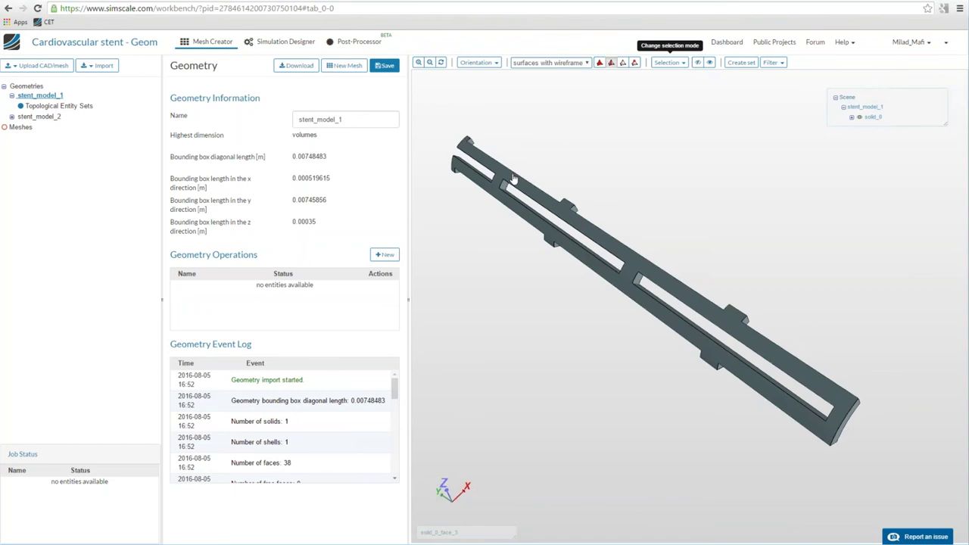
{"action": "scroll", "coordinate": [620, 254], "scroll_direction": "up", "scroll_amount": 2}
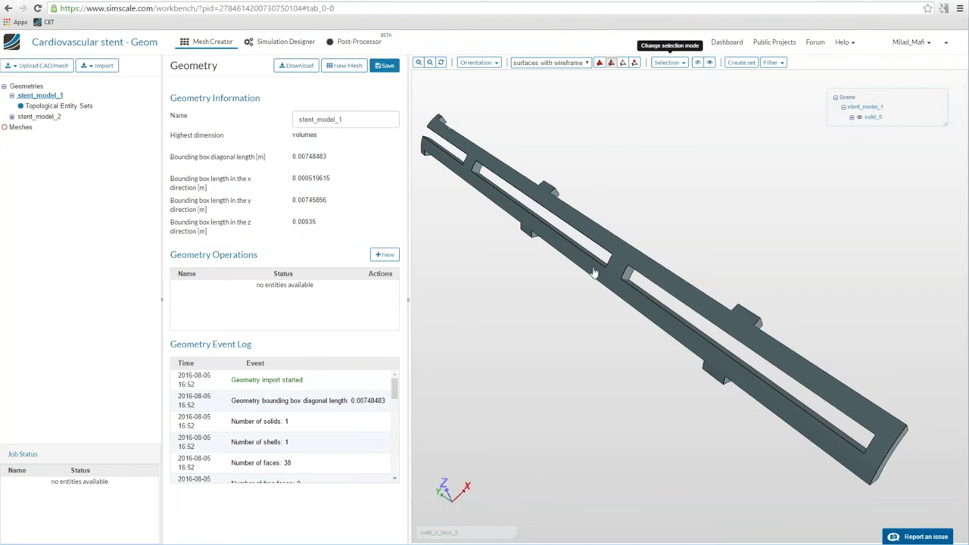
{"action": "scroll", "coordinate": [622, 261], "scroll_direction": "up", "scroll_amount": 3}
{"action": "scroll", "coordinate": [686, 227], "scroll_direction": "down", "scroll_amount": 4}
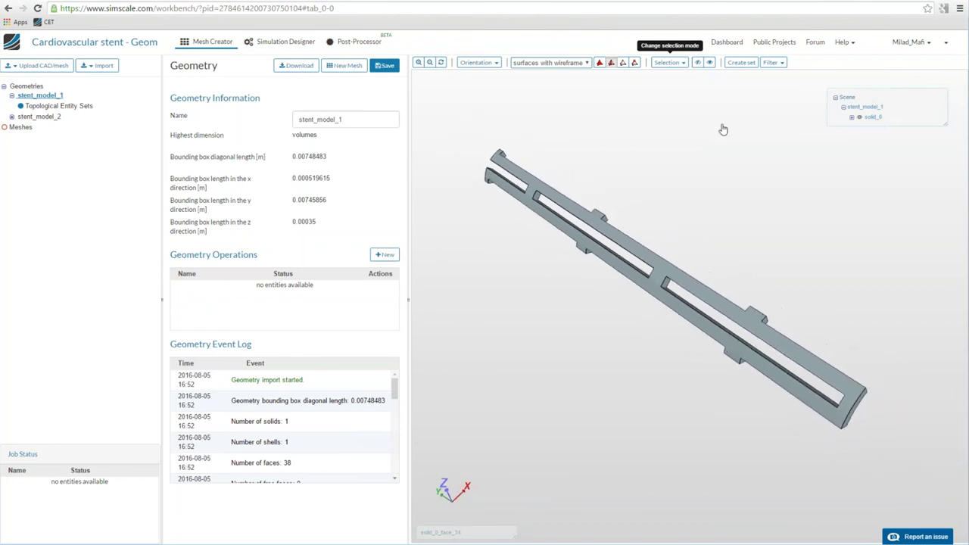
{"action": "scroll", "coordinate": [727, 220], "scroll_direction": "up", "scroll_amount": 3}
{"action": "scroll", "coordinate": [727, 227], "scroll_direction": "down", "scroll_amount": 2}
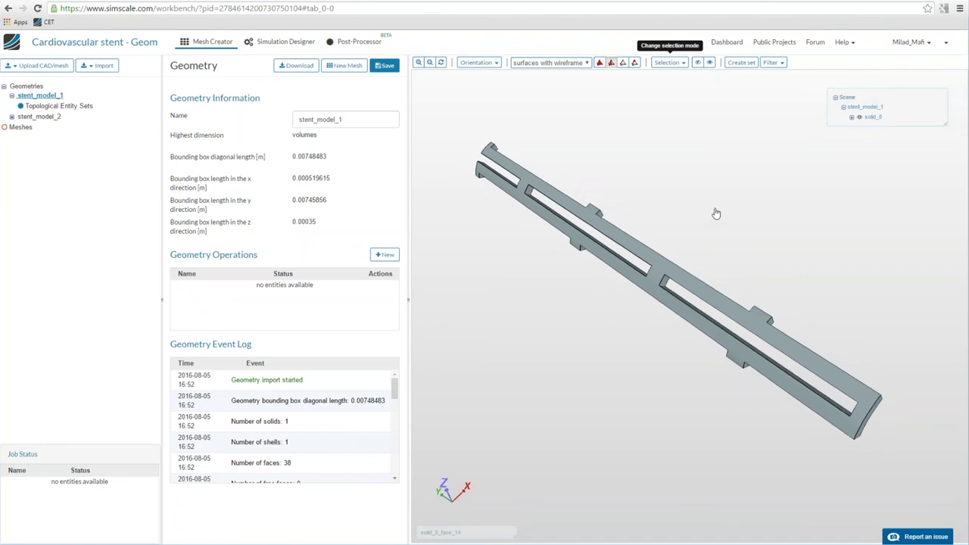
{"action": "left_click_drag", "start_coordinate": [537, 143], "coordinate": [563, 156]}
- Create a new mesh with stent_model_1 as its base geometry and save it
{"action": "left_click", "coordinate": [16, 127]}
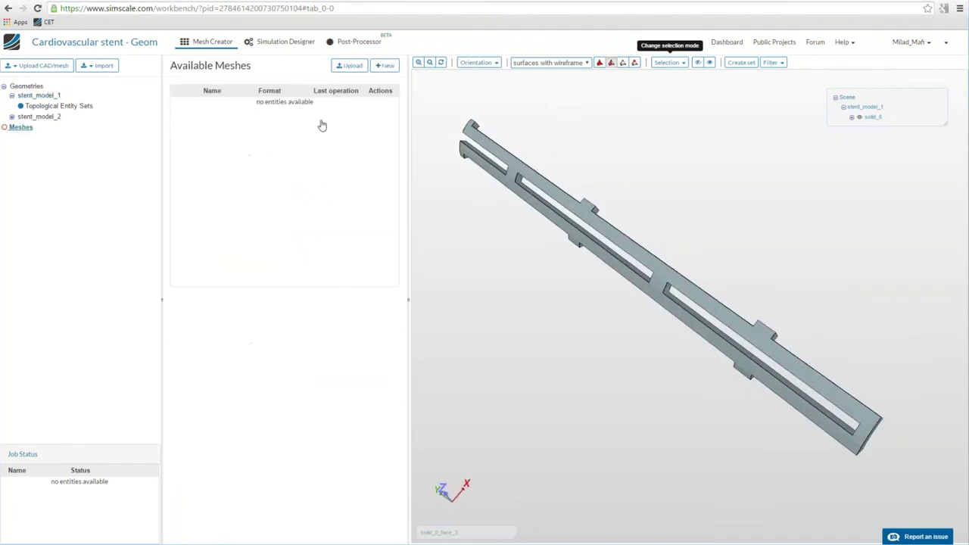
{"action": "left_click", "coordinate": [384, 67]}
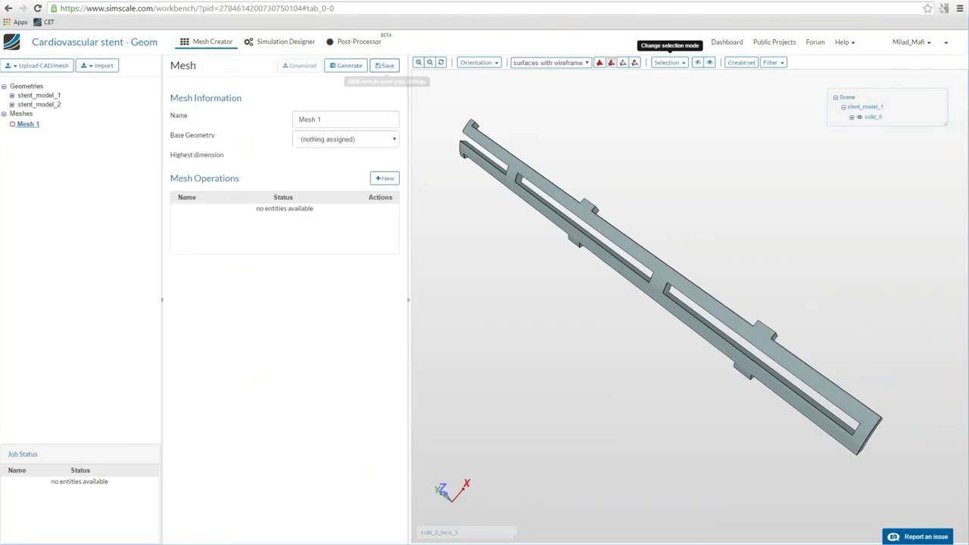
{"action": "left_click", "coordinate": [328, 142]}
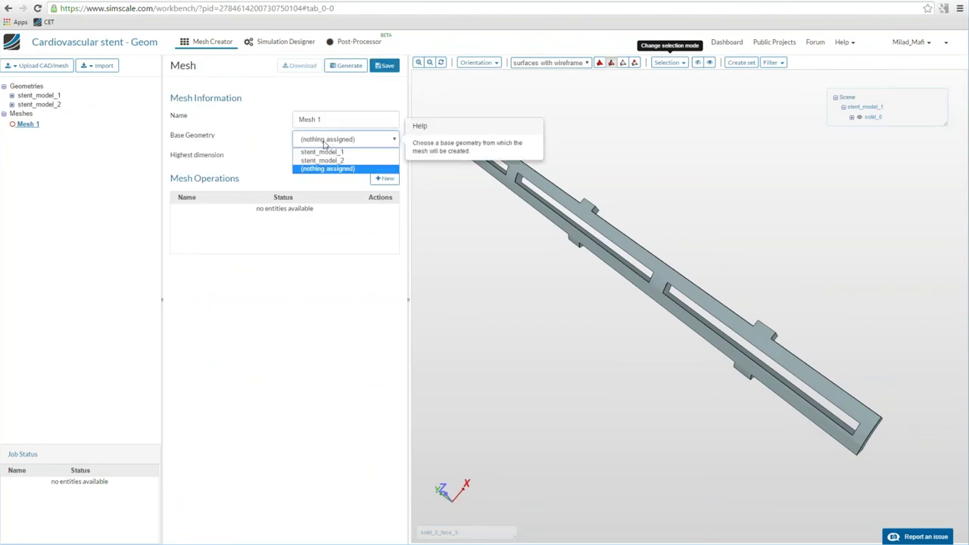
{"action": "left_click", "coordinate": [329, 153]}
{"action": "left_click", "coordinate": [384, 178]}
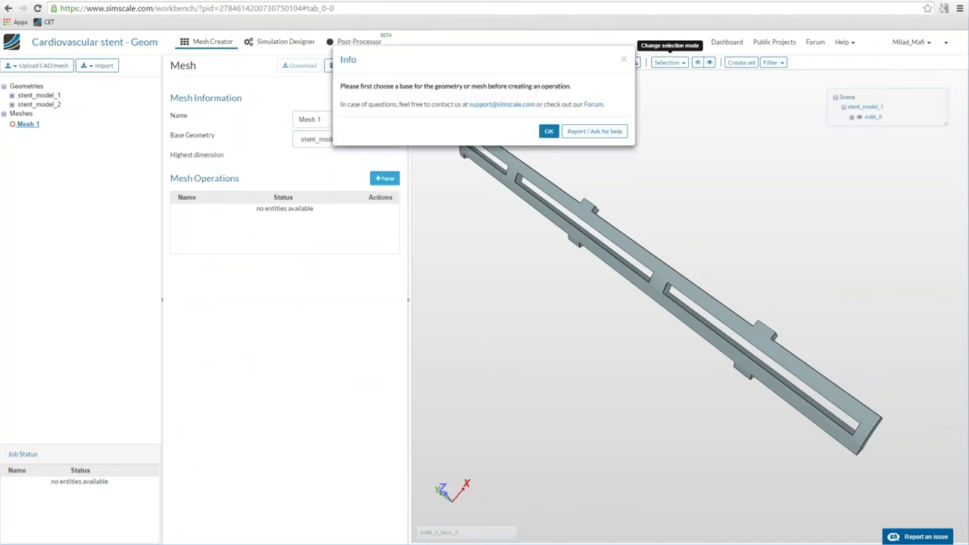
{"action": "left_click", "coordinate": [549, 131]}
{"action": "left_click", "coordinate": [383, 65]}
{"action": "left_click", "coordinate": [614, 121]}
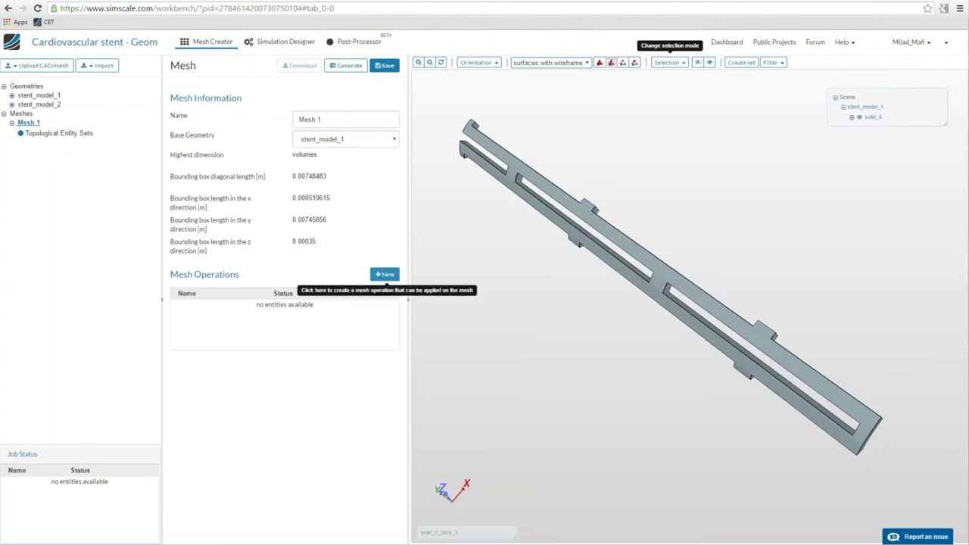
- Add a mesh operation to Mesh 1 and set its type to Tetrahedral parametric
{"action": "left_click", "coordinate": [383, 274]}
{"action": "scroll", "coordinate": [409, 200], "scroll_direction": "down", "scroll_amount": 1}
{"action": "scroll", "coordinate": [249, 253], "scroll_direction": "up", "scroll_amount": 1}
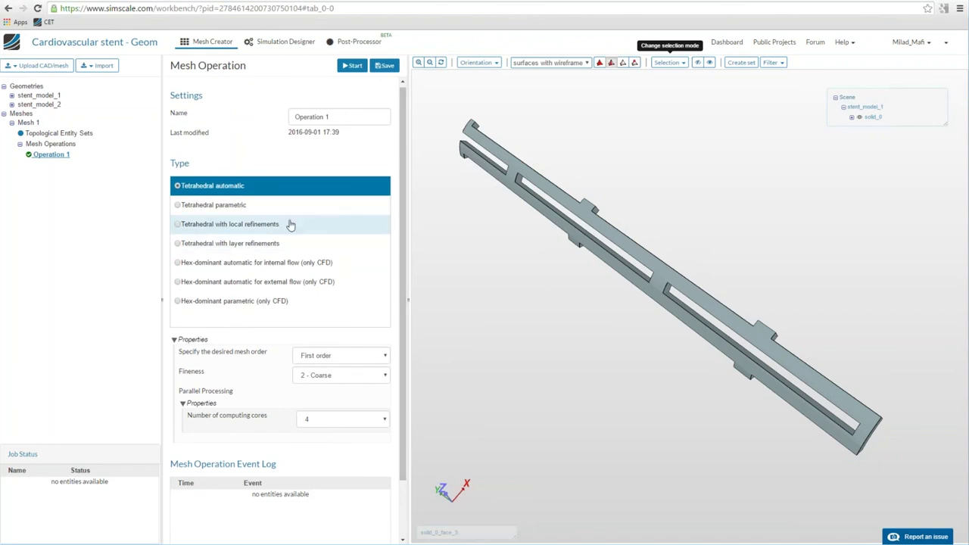
{"action": "left_click", "coordinate": [253, 206]}
{"action": "left_click_drag", "start_coordinate": [400, 193], "coordinate": [401, 198]}
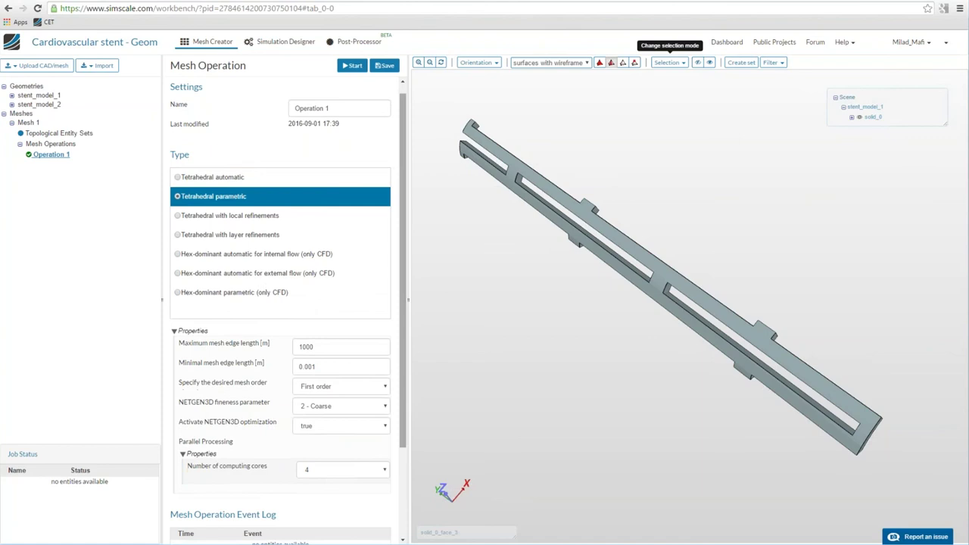
{"action": "left_click", "coordinate": [271, 182]}
{"action": "left_click", "coordinate": [265, 196]}
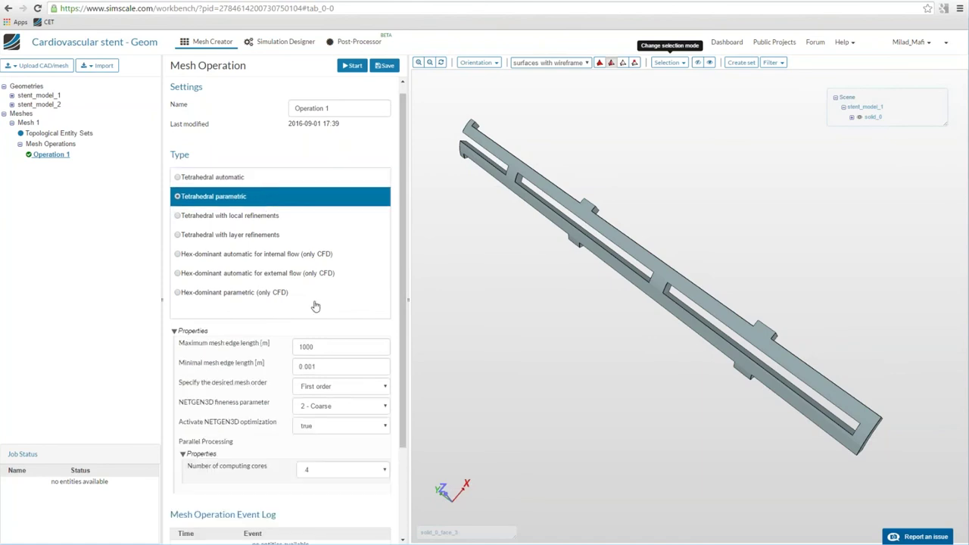
{"action": "scroll", "coordinate": [231, 218], "scroll_direction": "down", "scroll_amount": 1}
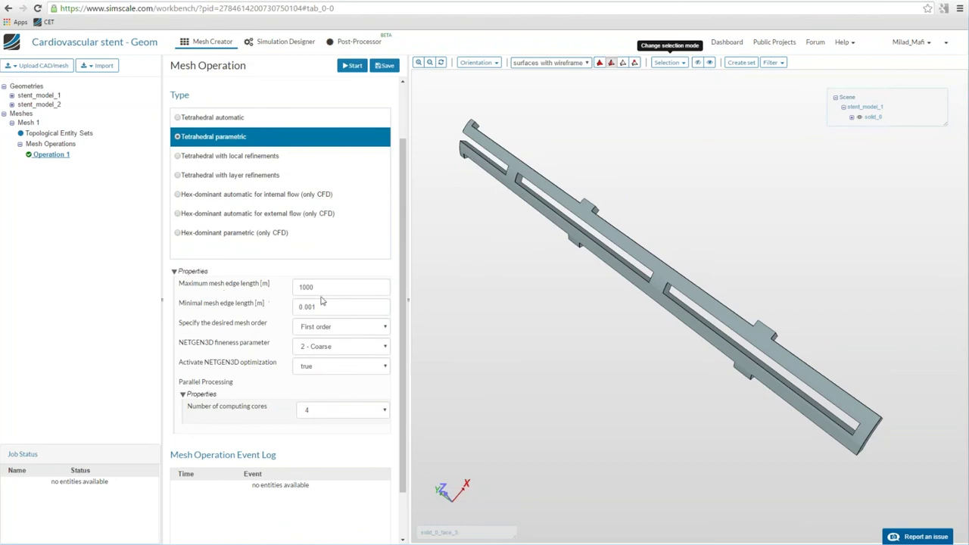
{"action": "left_click", "coordinate": [231, 118]}
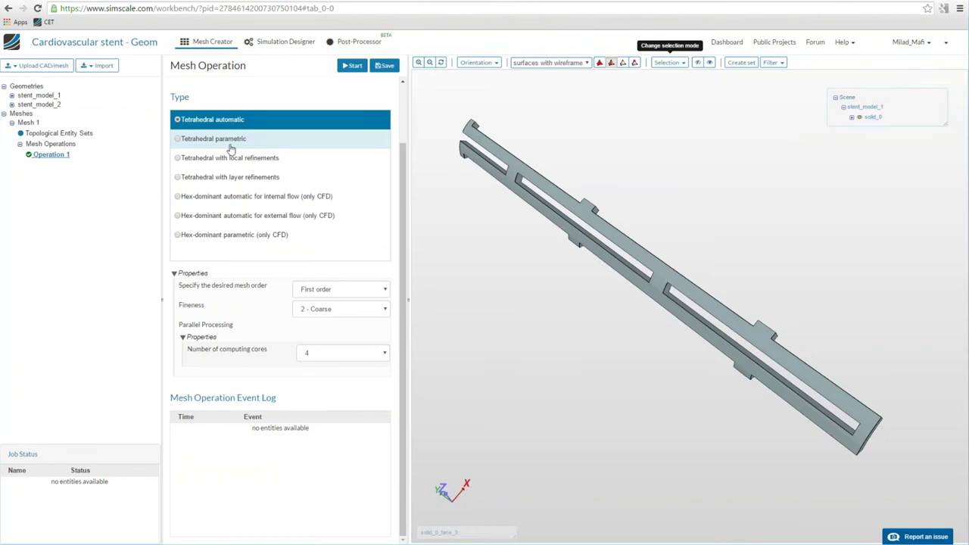
{"action": "left_click", "coordinate": [240, 139]}
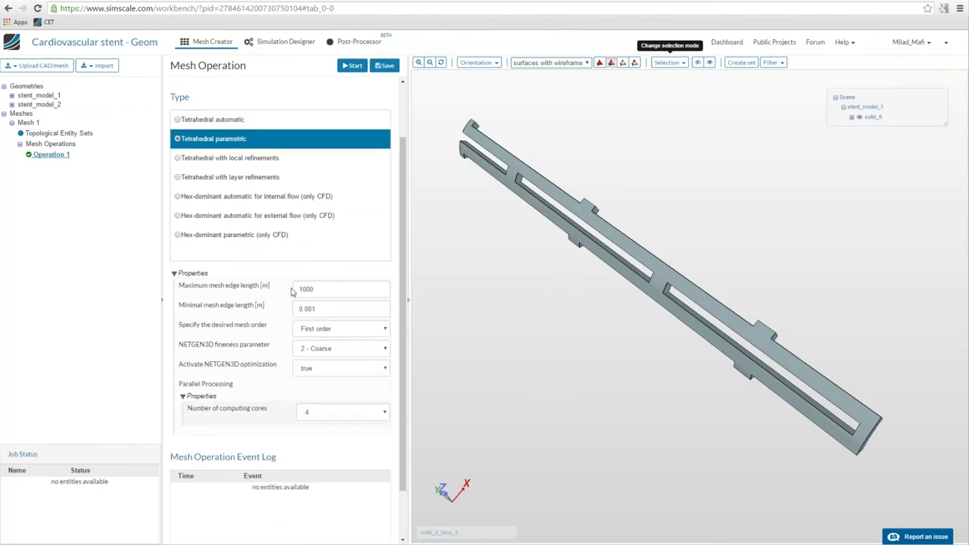
- Set the maximum mesh edge length to 0.00004 m and the minimal mesh edge length to 0.00003 m
{"action": "left_click", "coordinate": [327, 288]}
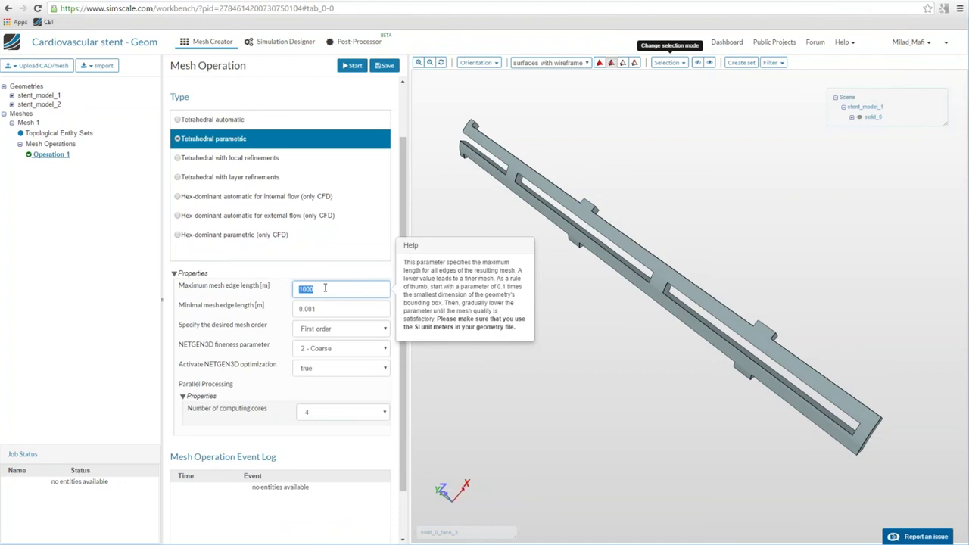
{"action": "type", "text": "0."}
{"action": "key", "text": "Tab"}
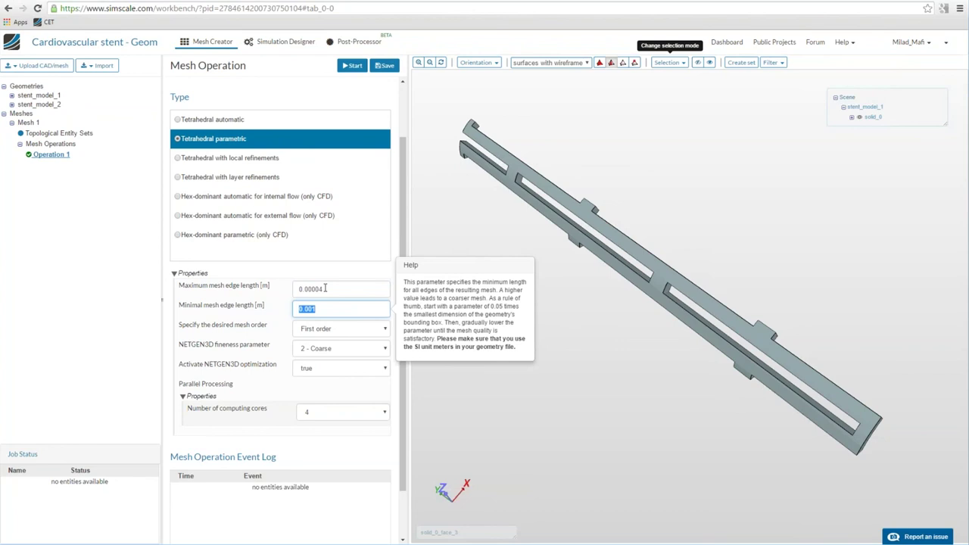
{"action": "type", "text": "003"}
- Set the mesh order to Second order and the NETGEN3D fineness parameter to 3 - Moderate
{"action": "left_click", "coordinate": [327, 330]}
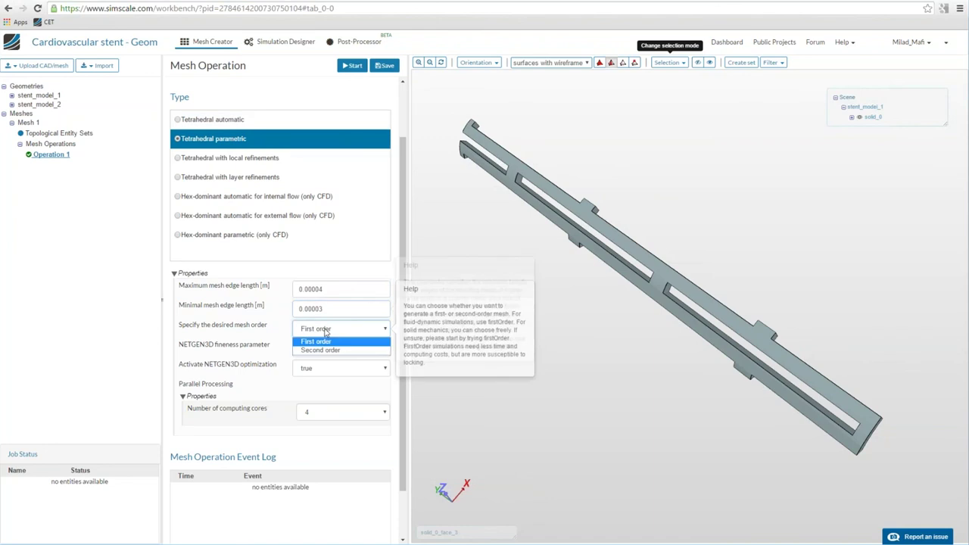
{"action": "left_click", "coordinate": [318, 354]}
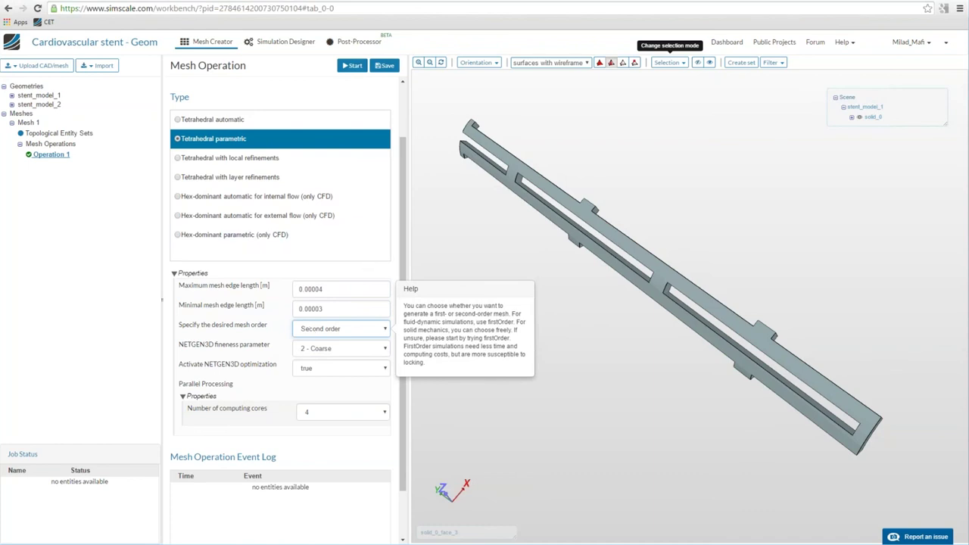
{"action": "left_click", "coordinate": [314, 330]}
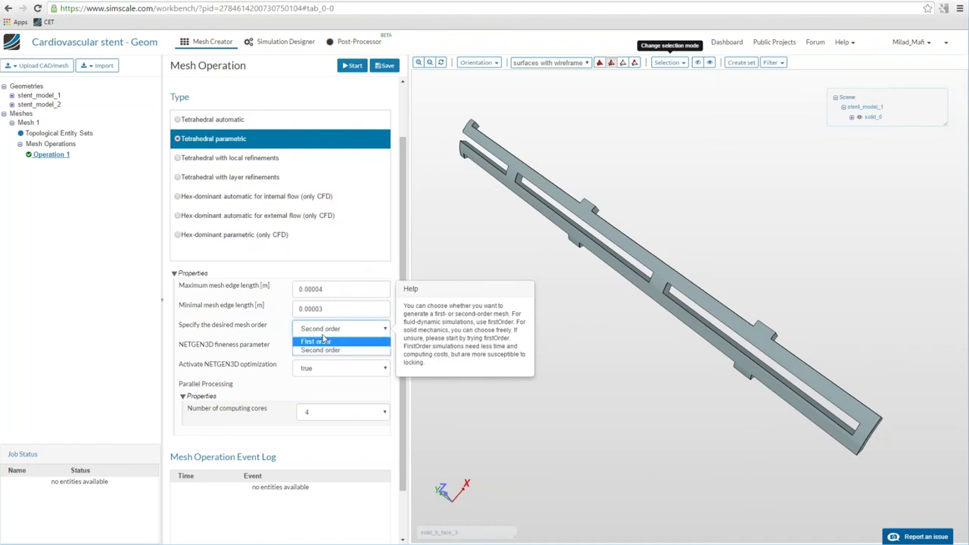
{"action": "left_click", "coordinate": [320, 350]}
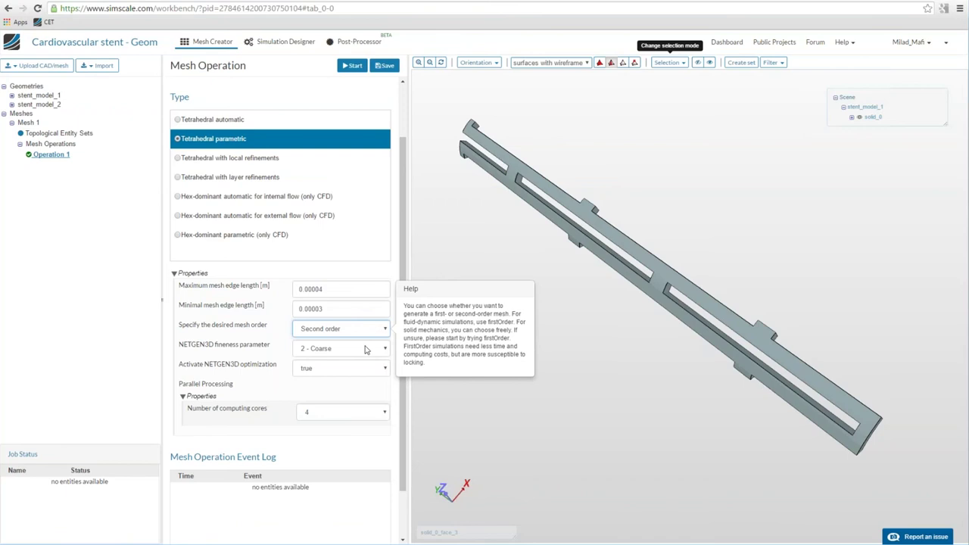
{"action": "left_click", "coordinate": [366, 349]}
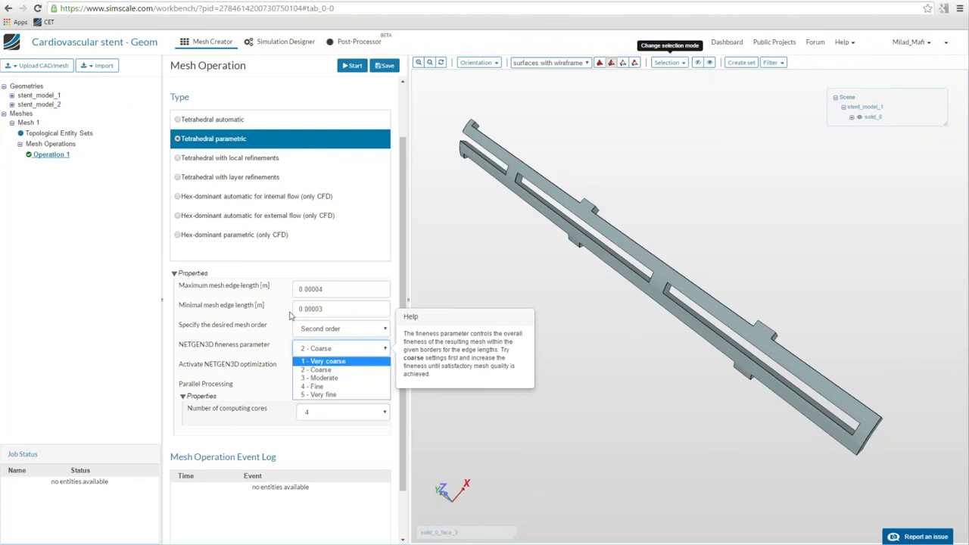
{"action": "left_click", "coordinate": [335, 378]}
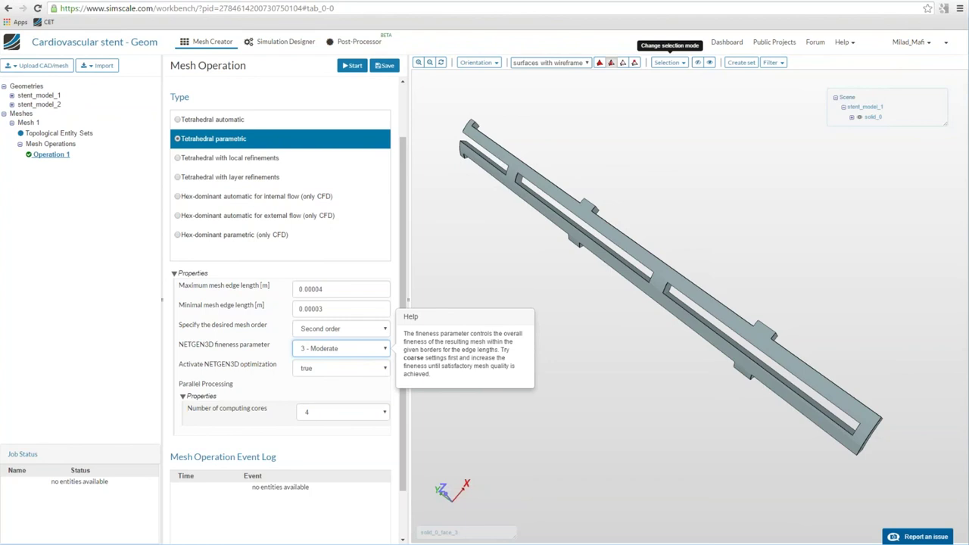
- Save the mesh operation settings and start the meshing job for Operation 1
{"action": "left_click", "coordinate": [354, 66]}
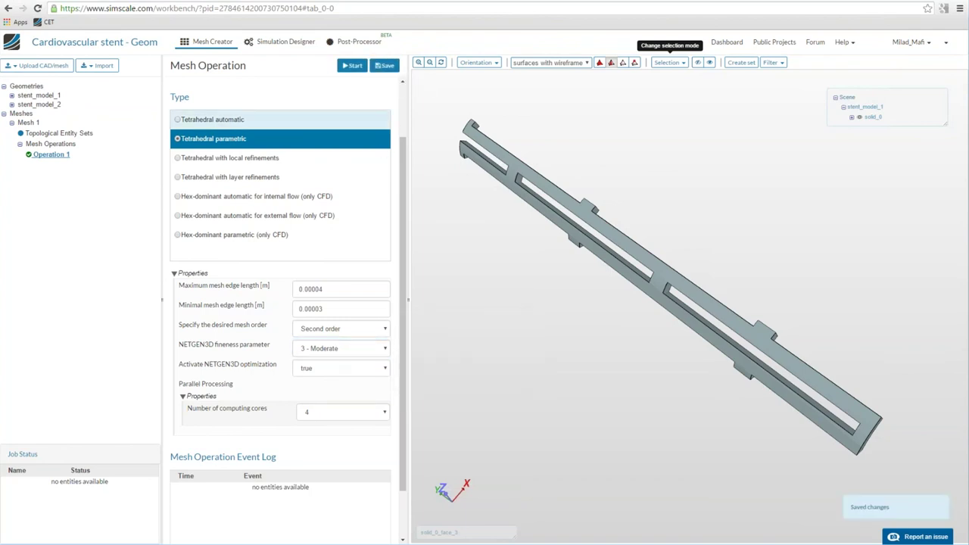
{"action": "left_click", "coordinate": [347, 69]}
{"action": "left_click", "coordinate": [612, 111]}
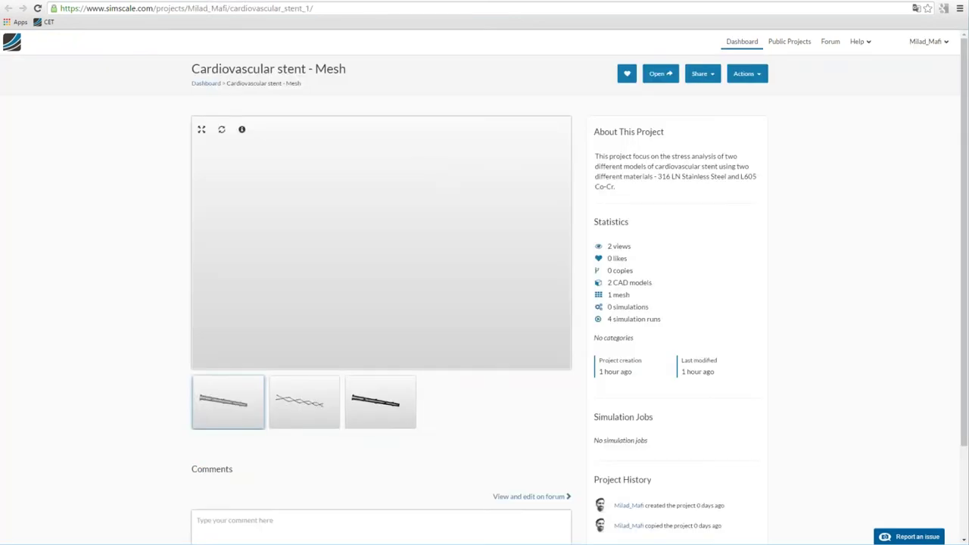
- Open the Cardiovascular stent - Mesh project from its project page
{"action": "left_click", "coordinate": [650, 77]}
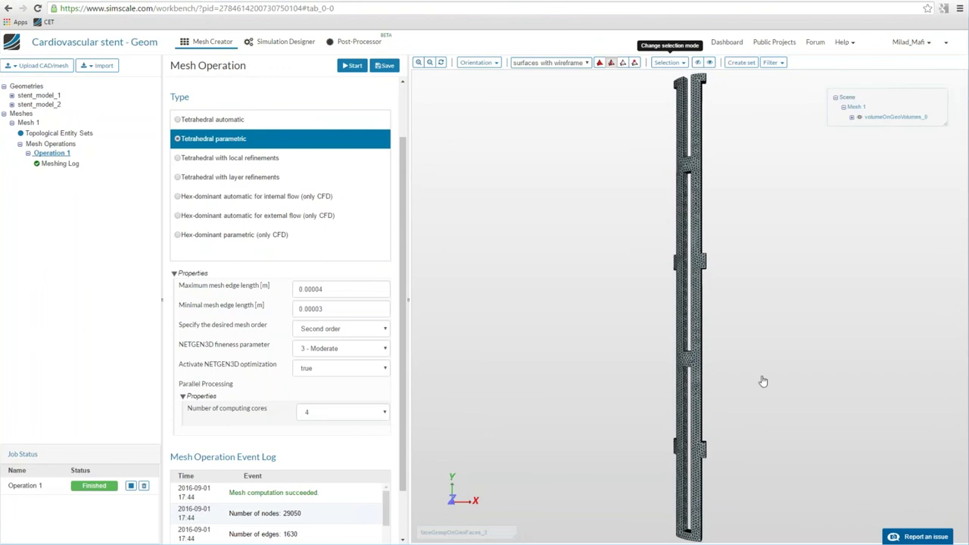
- Open a Mesh Clip filter on the finished stent mesh
{"action": "left_click_drag", "start_coordinate": [764, 381], "coordinate": [804, 422]}
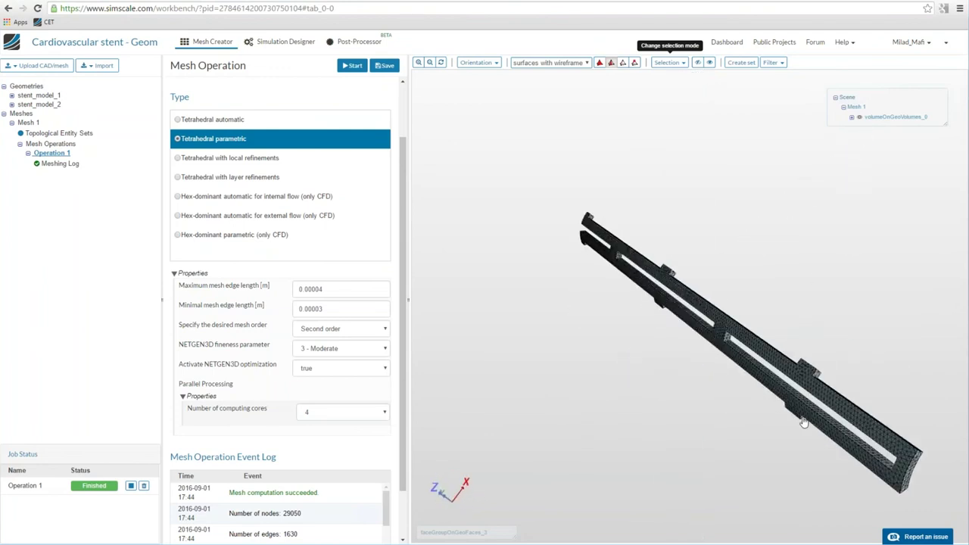
{"action": "scroll", "coordinate": [804, 422], "scroll_direction": "up", "scroll_amount": 8}
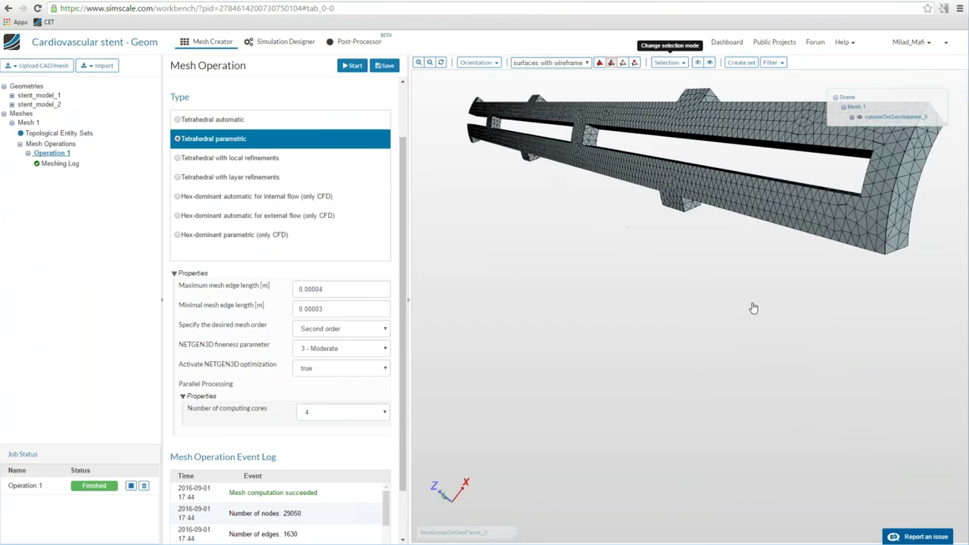
{"action": "left_click_drag", "start_coordinate": [754, 308], "coordinate": [795, 273]}
{"action": "left_click", "coordinate": [772, 62]}
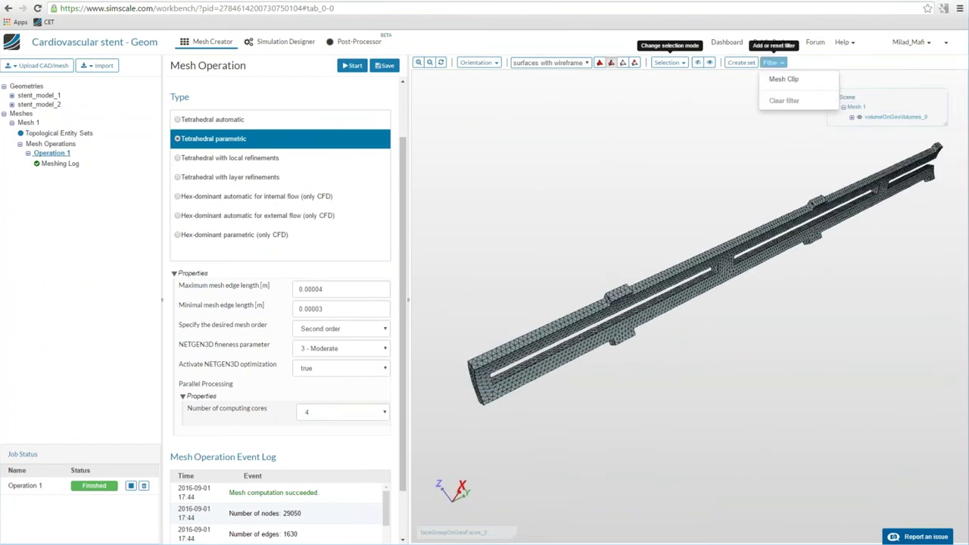
{"action": "left_click", "coordinate": [773, 62]}
{"action": "left_click", "coordinate": [783, 79]}
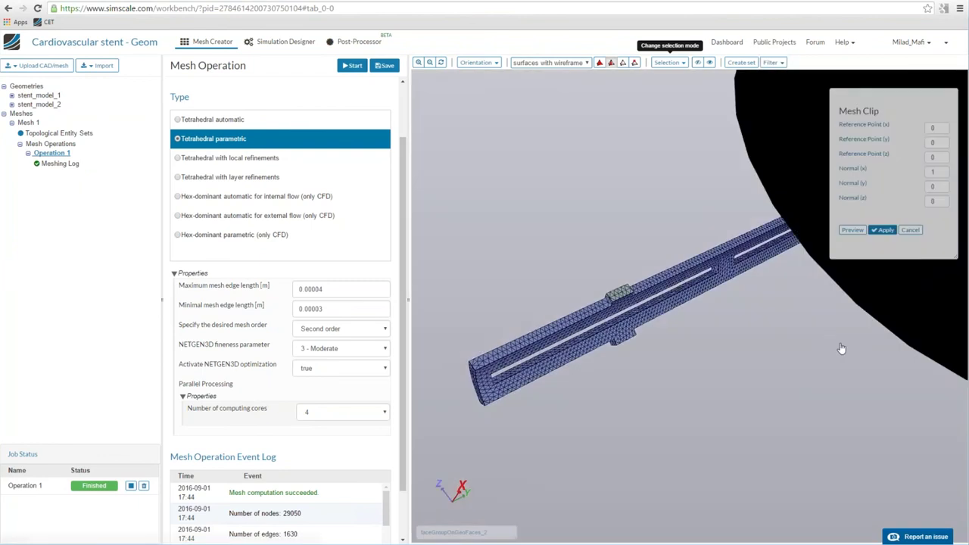
{"action": "left_click_drag", "start_coordinate": [842, 348], "coordinate": [694, 367]}
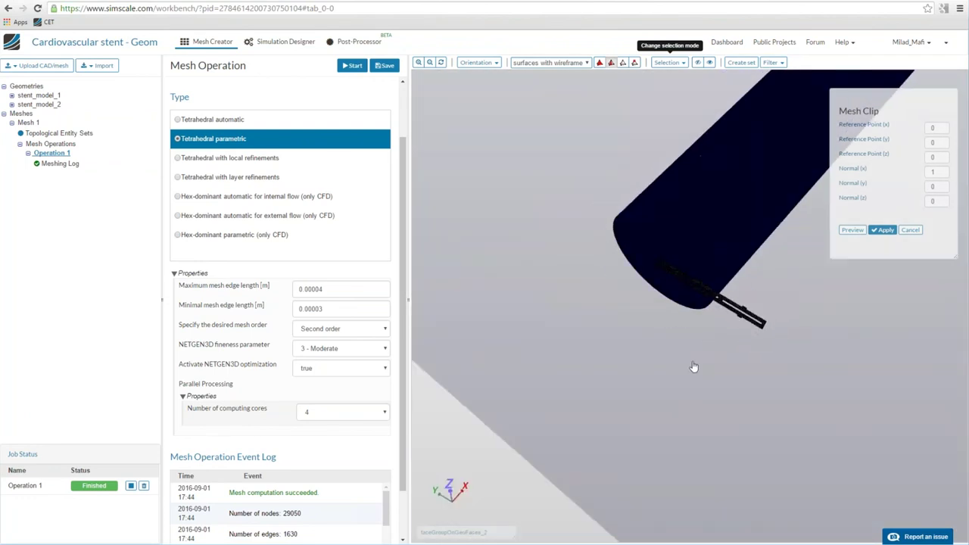
- Set the clip plane's normal to x 0 and y 1, and preview the clip
{"action": "left_click", "coordinate": [925, 185]}
{"action": "key", "text": "BackSpace"}
{"action": "type", "text": "1"}
{"action": "key", "text": "shift+Tab"}
{"action": "type", "text": "0"}
{"action": "left_click", "coordinate": [854, 230]}
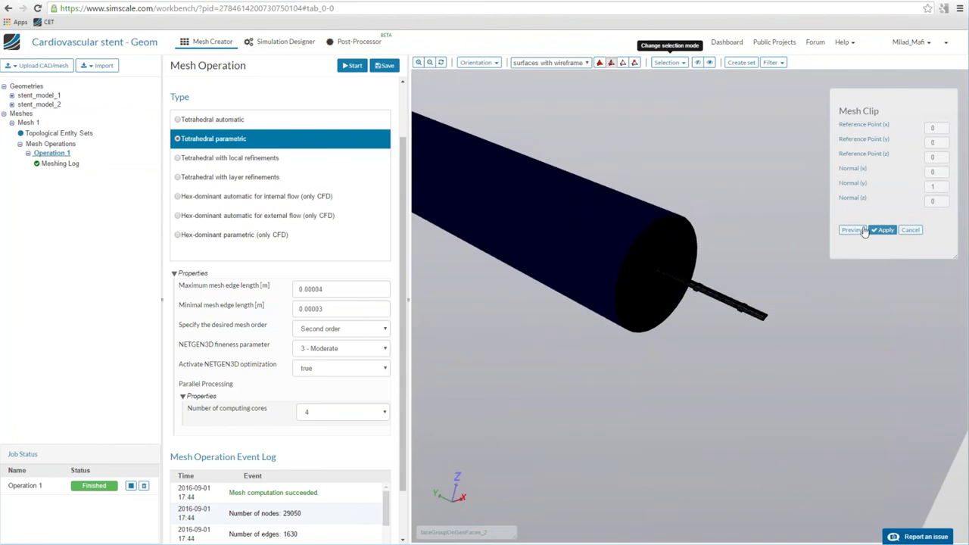
- Move the clip's reference point to a negative y value and apply the clip to inspect the stent's interior mesh
{"action": "left_click", "coordinate": [928, 142]}
{"action": "type", "text": "-0.0"}
{"action": "left_click", "coordinate": [853, 230]}
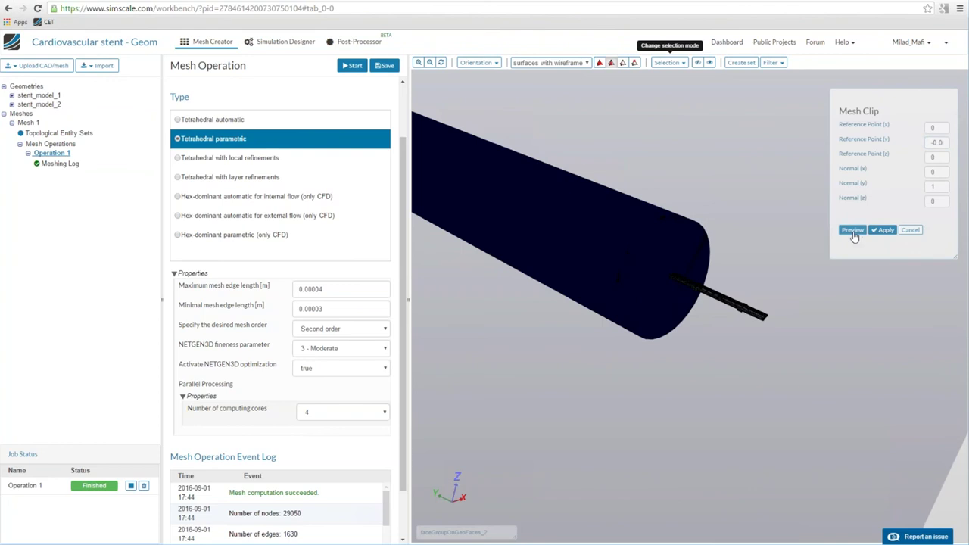
{"action": "left_click", "coordinate": [883, 230]}
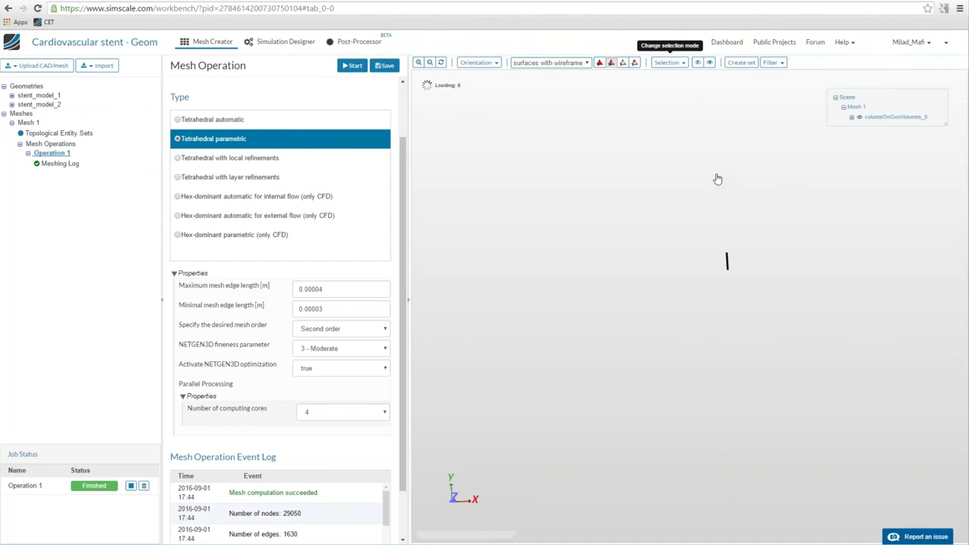
{"action": "left_click_drag", "start_coordinate": [717, 179], "coordinate": [696, 394]}
{"action": "scroll", "coordinate": [679, 173], "scroll_direction": "up", "scroll_amount": 3}
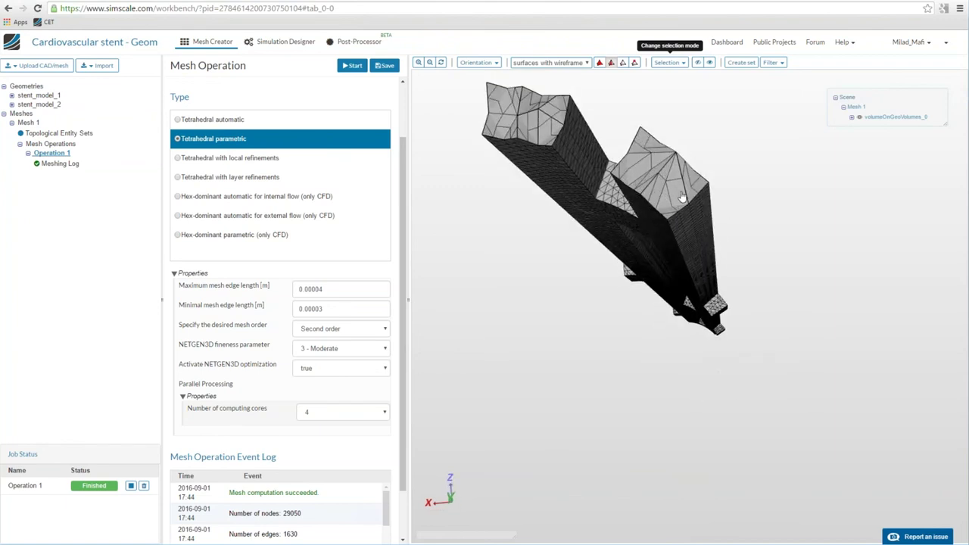
{"action": "left_click_drag", "start_coordinate": [682, 197], "coordinate": [691, 218]}
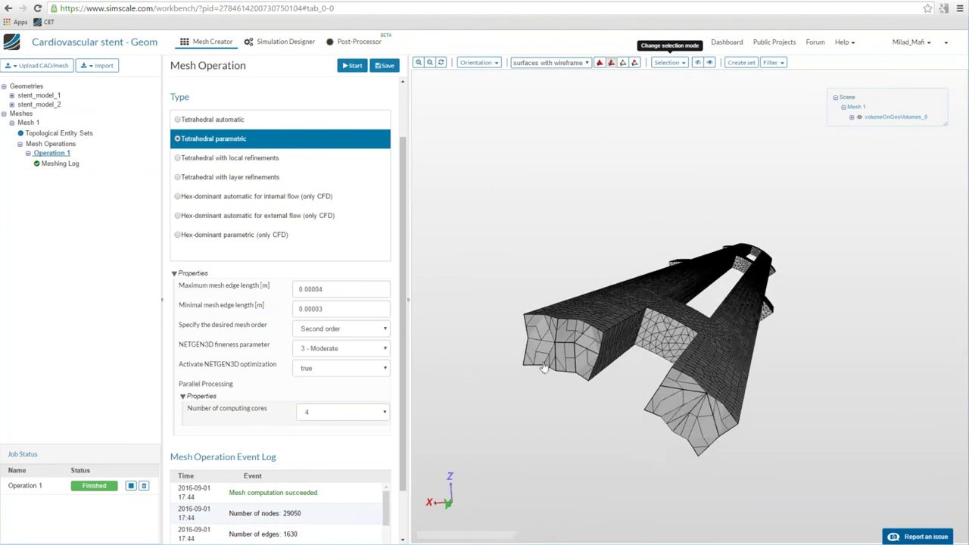
{"action": "scroll", "coordinate": [587, 215], "scroll_direction": "down", "scroll_amount": 3}
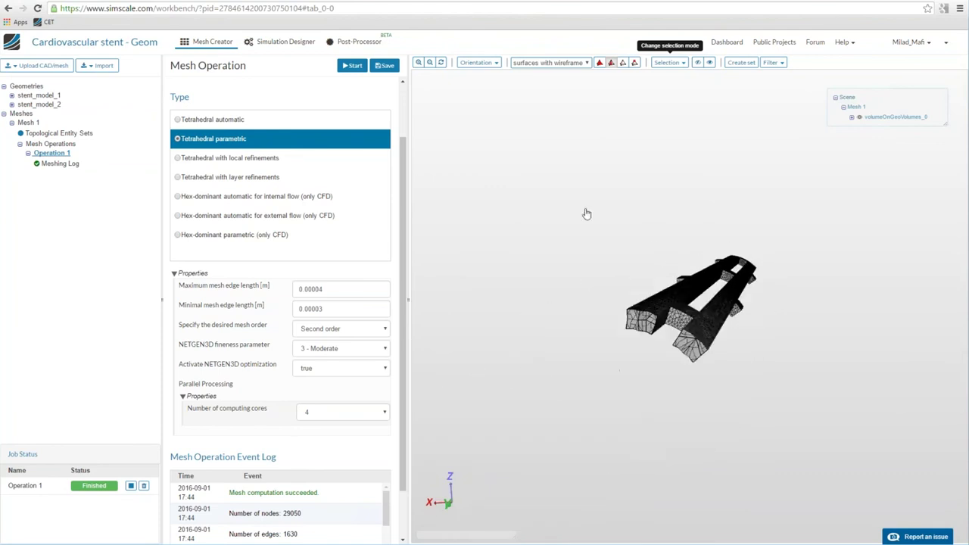
- Create a new simulation named Simulation 1 in the Simulation Designer
{"action": "left_click", "coordinate": [286, 43]}
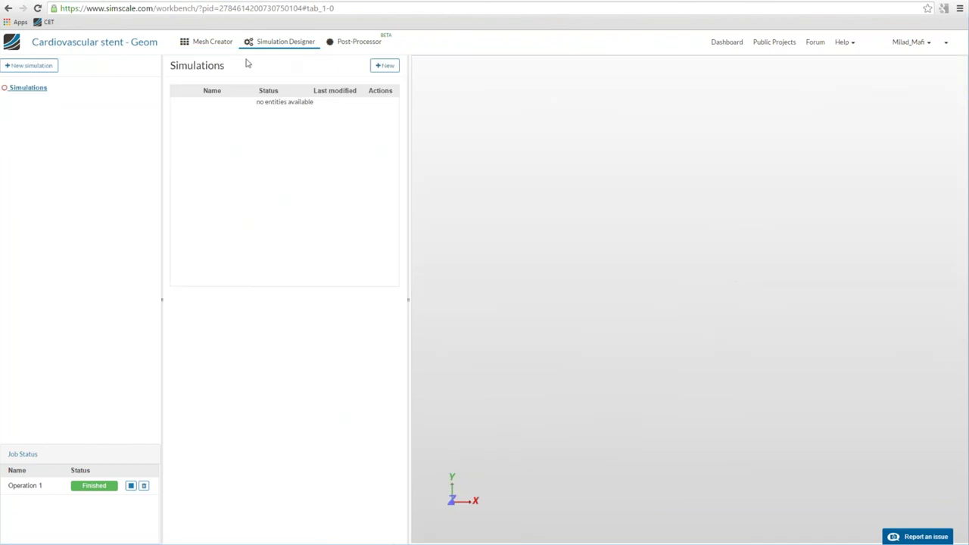
{"action": "left_click", "coordinate": [23, 66]}
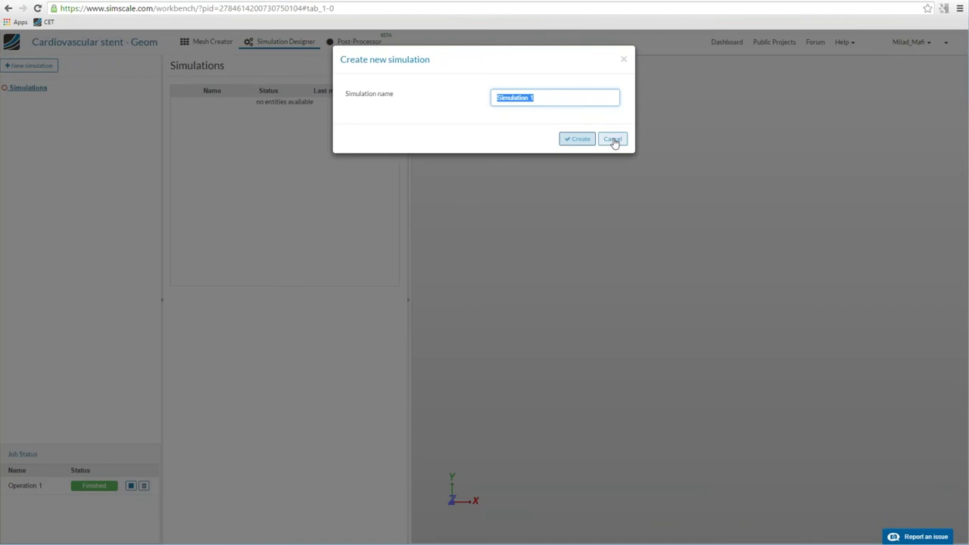
{"action": "left_click", "coordinate": [577, 143]}
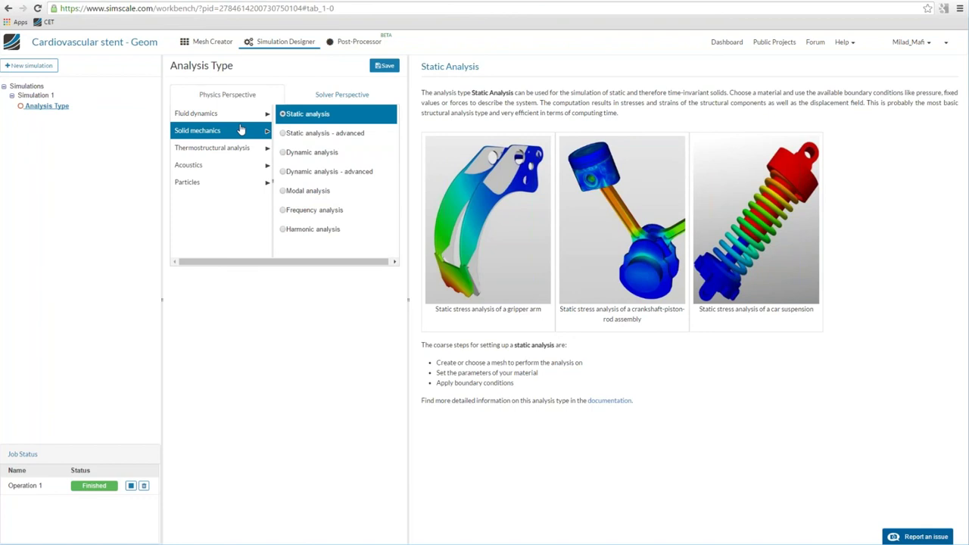
- Set the analysis type to Static analysis - advanced under Solid mechanics with nonlinear analysis set to true, and save
{"action": "left_click", "coordinate": [362, 133]}
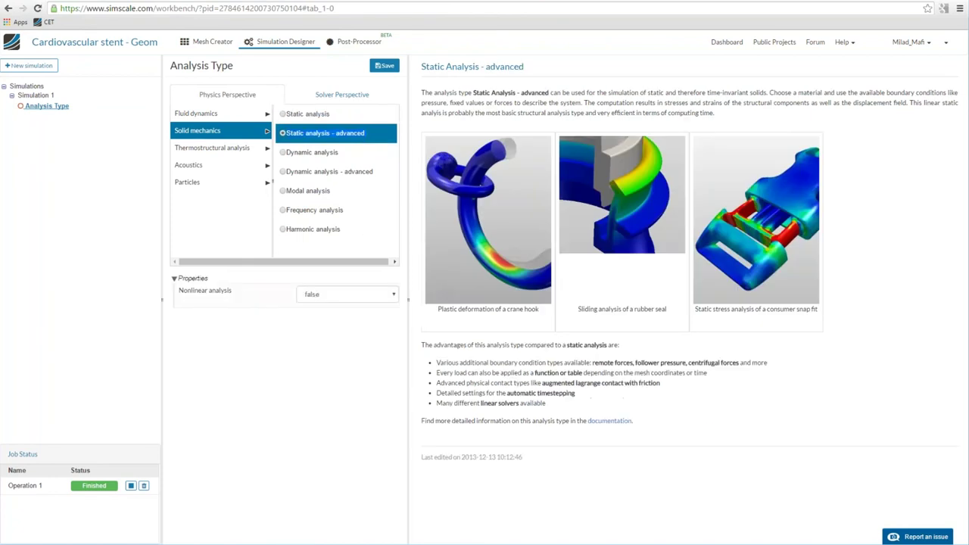
{"action": "left_click", "coordinate": [306, 294]}
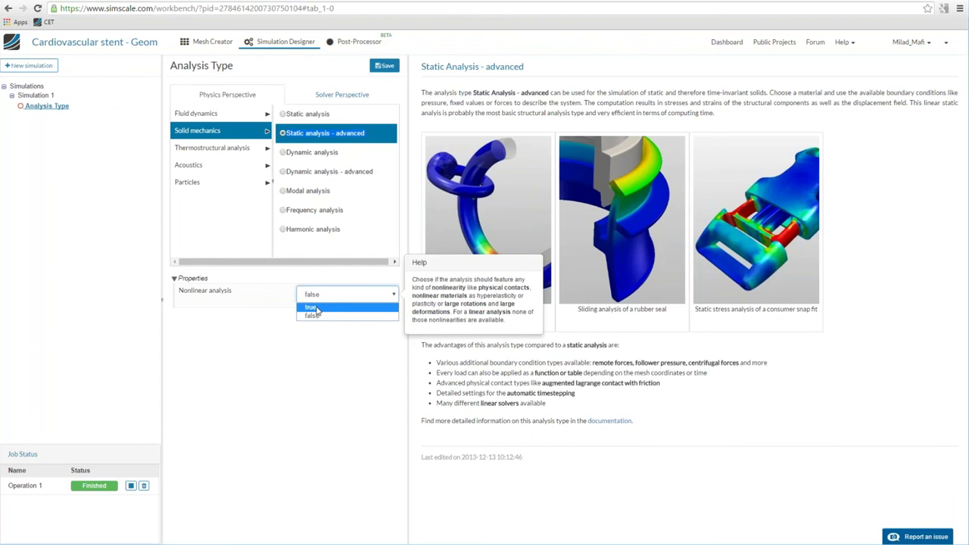
{"action": "left_click", "coordinate": [317, 308]}
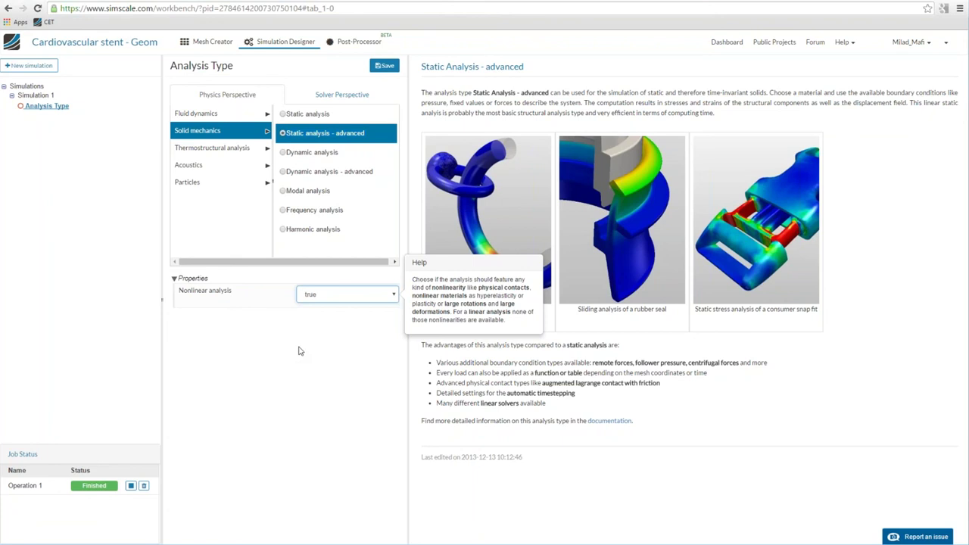
{"action": "left_click", "coordinate": [386, 65]}
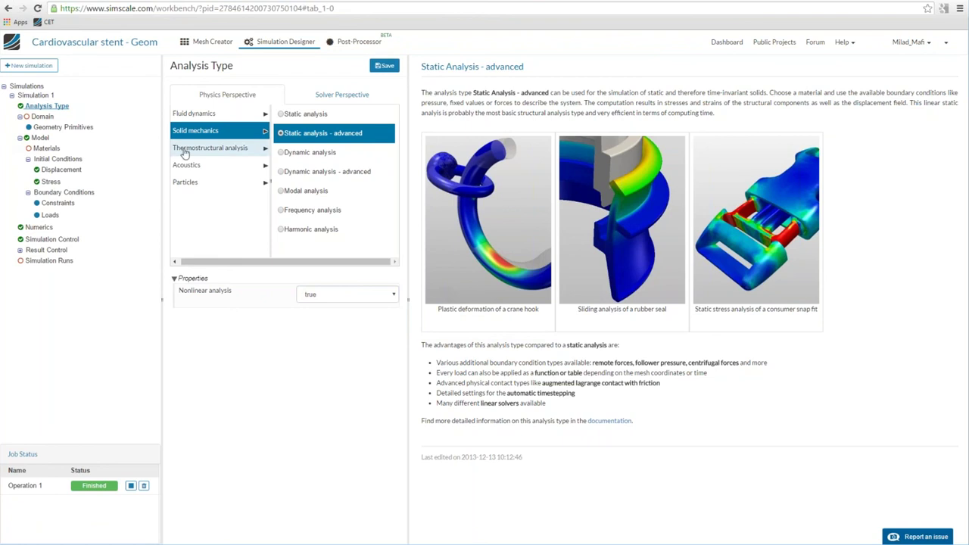
- Assign Mesh 1 as the domain of Simulation 1 and save it
{"action": "left_click", "coordinate": [43, 117]}
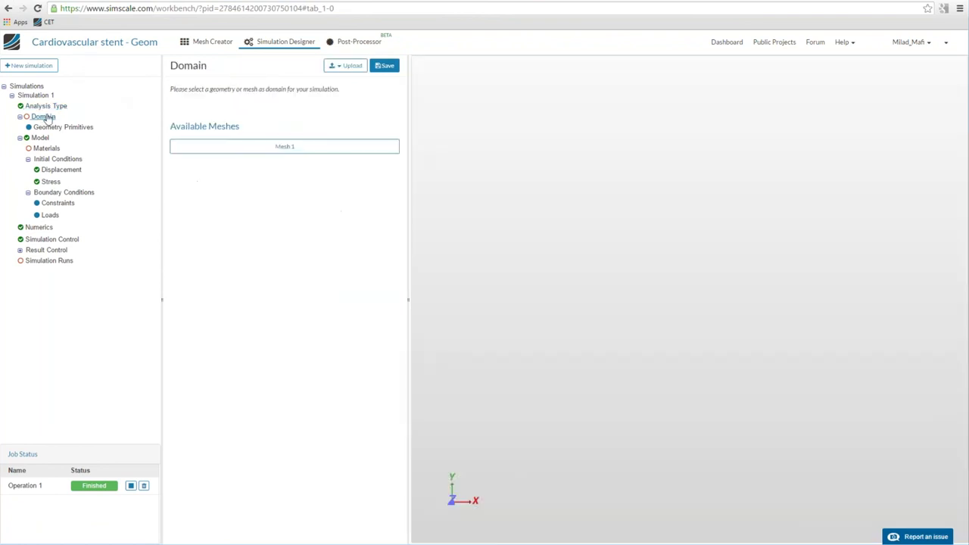
{"action": "left_click", "coordinate": [383, 66]}
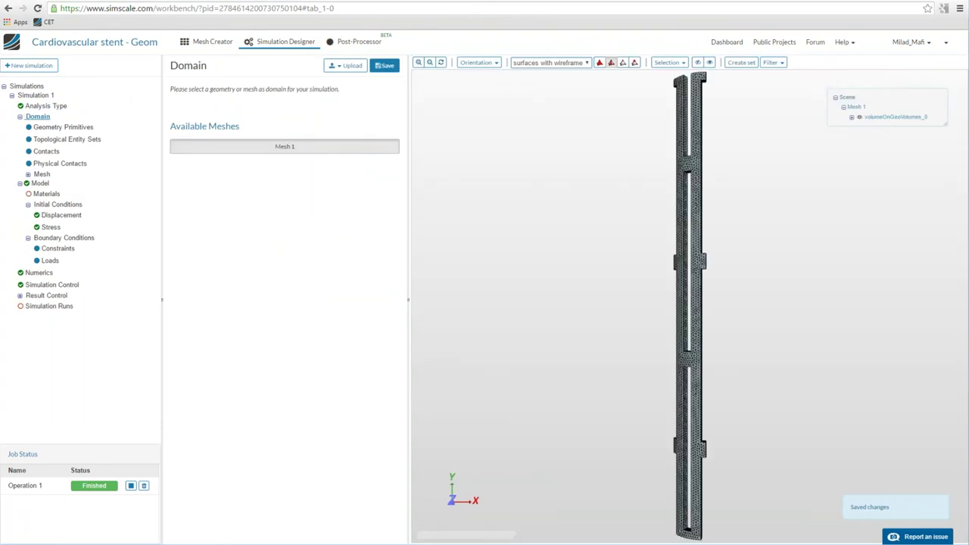
{"action": "left_click_drag", "start_coordinate": [698, 335], "coordinate": [649, 265]}
- Open the Topological Entity Sets of the domain and display the mesh as surfaces without wireframe
{"action": "left_click", "coordinate": [68, 139]}
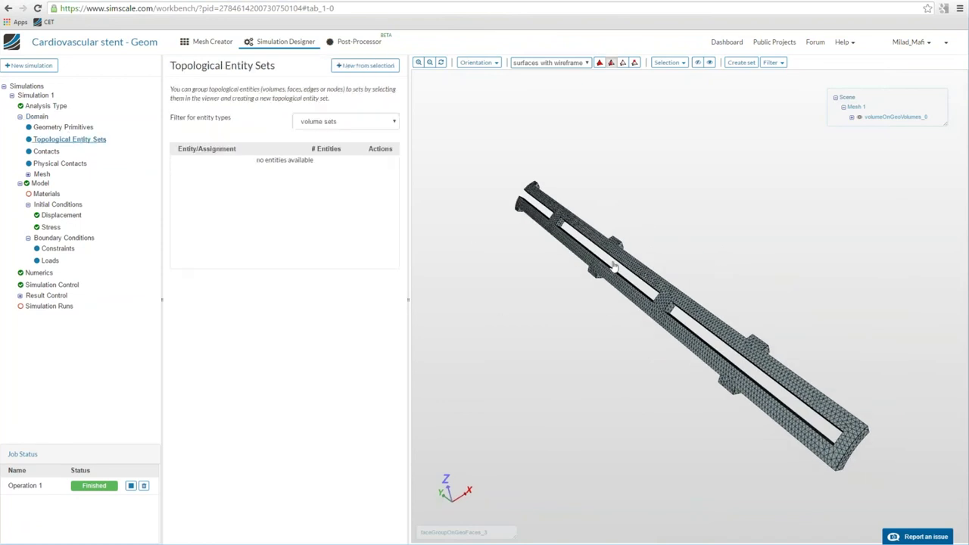
{"action": "left_click_drag", "start_coordinate": [614, 268], "coordinate": [574, 255]}
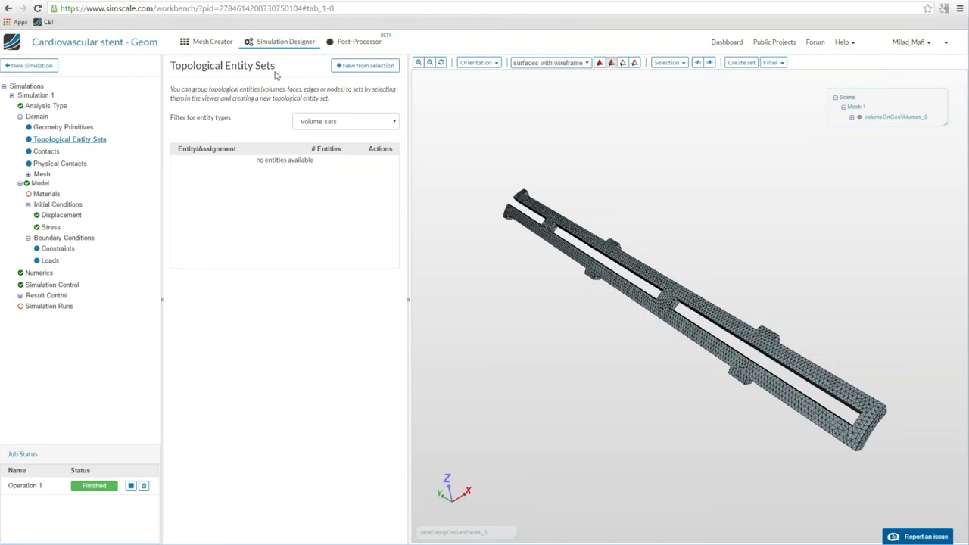
{"action": "mouse_move", "coordinate": [773, 269]}
{"action": "left_mouse_down"}
{"action": "mouse_move", "coordinate": [781, 229]}
{"action": "mouse_move", "coordinate": [762, 307]}
{"action": "mouse_move", "coordinate": [750, 281]}
{"action": "mouse_move", "coordinate": [720, 296]}
{"action": "mouse_move", "coordinate": [758, 270]}
{"action": "mouse_move", "coordinate": [765, 281]}
{"action": "left_mouse_up"}
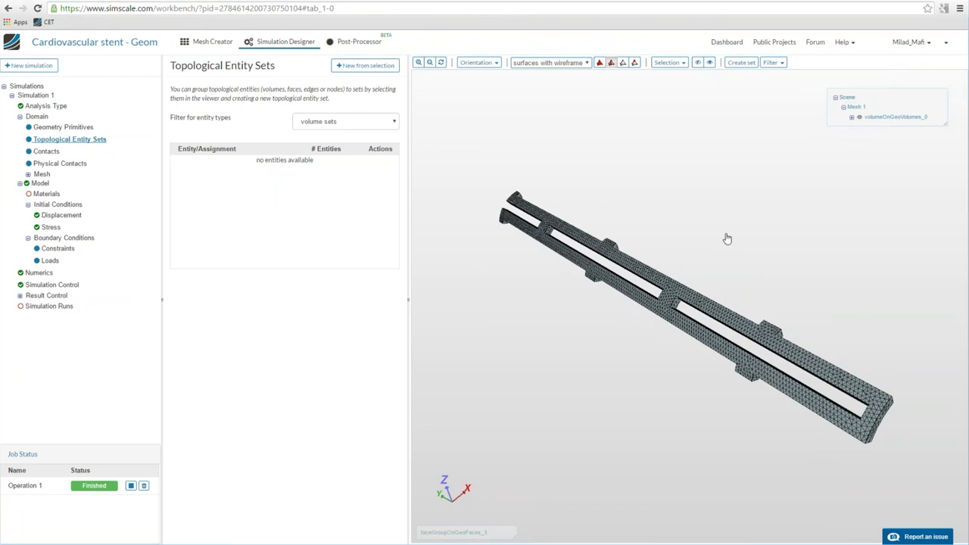
{"action": "left_click", "coordinate": [535, 67]}
{"action": "left_click", "coordinate": [532, 72]}
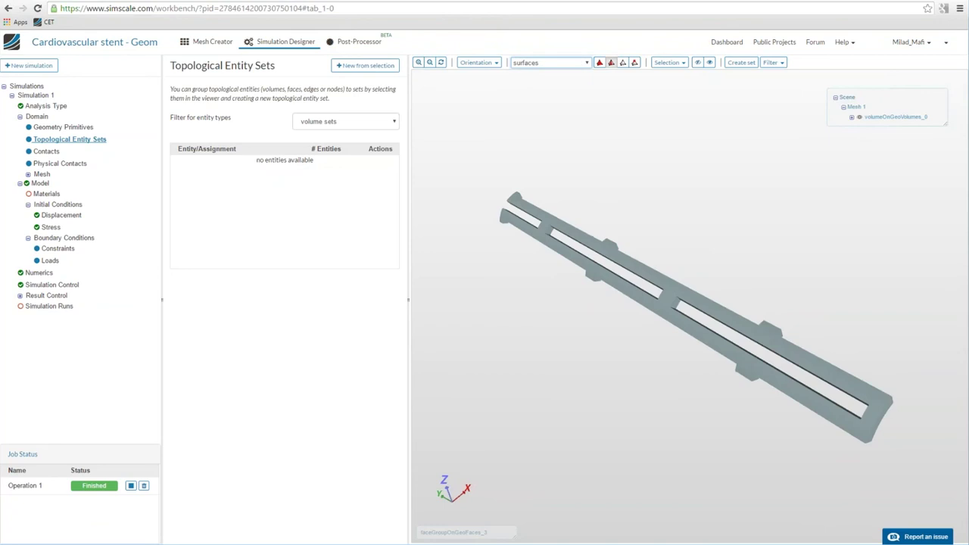
- Create a face set named Cyclic_Master_Faces from the three connector end faces along one long side of the stent
{"action": "left_click_drag", "start_coordinate": [676, 263], "coordinate": [552, 228]}
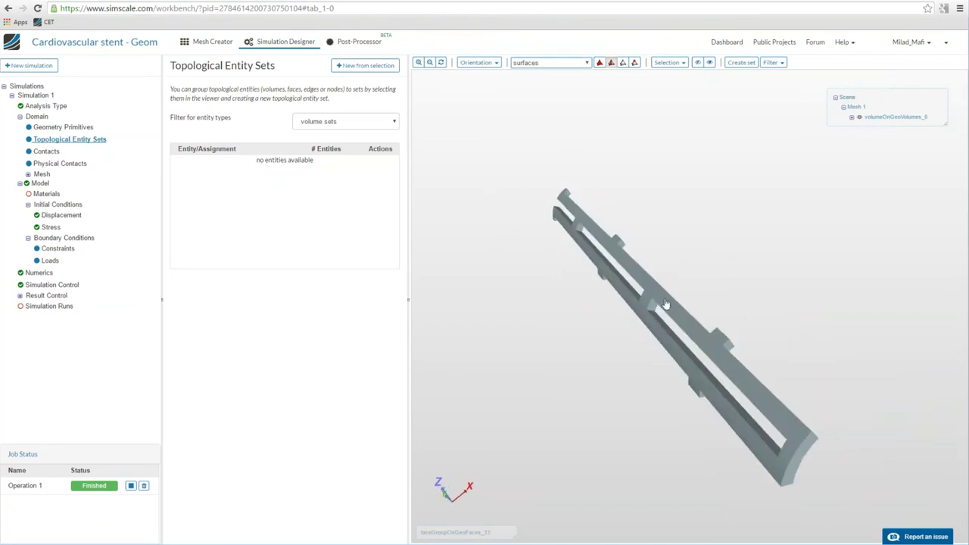
{"action": "mouse_move", "coordinate": [665, 305]}
{"action": "left_mouse_down"}
{"action": "mouse_move", "coordinate": [578, 303]}
{"action": "mouse_move", "coordinate": [543, 244]}
{"action": "mouse_move", "coordinate": [643, 224]}
{"action": "mouse_move", "coordinate": [670, 304]}
{"action": "left_mouse_up"}
{"action": "left_click_drag", "start_coordinate": [717, 363], "coordinate": [598, 354]}
{"action": "left_click", "coordinate": [576, 348]}
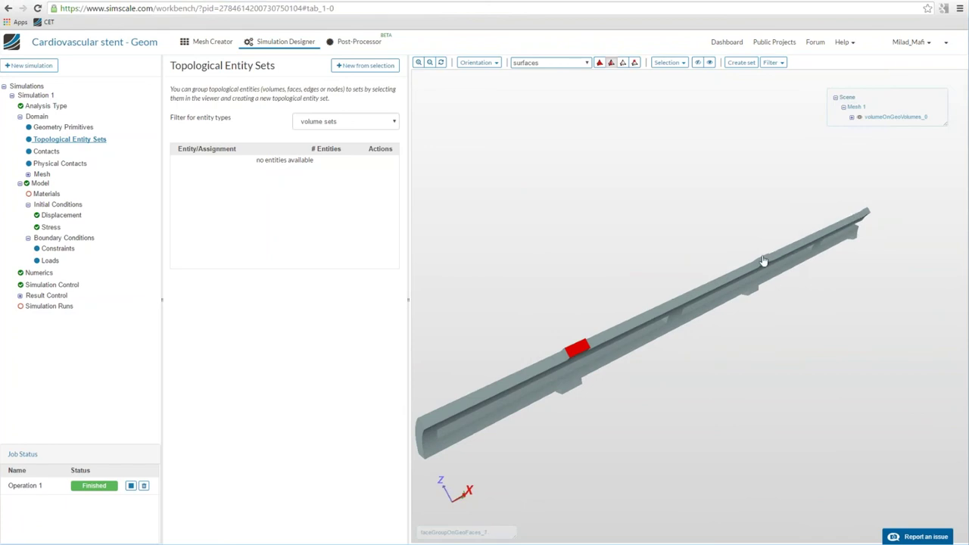
{"action": "left_click_drag", "start_coordinate": [762, 264], "coordinate": [766, 262]}
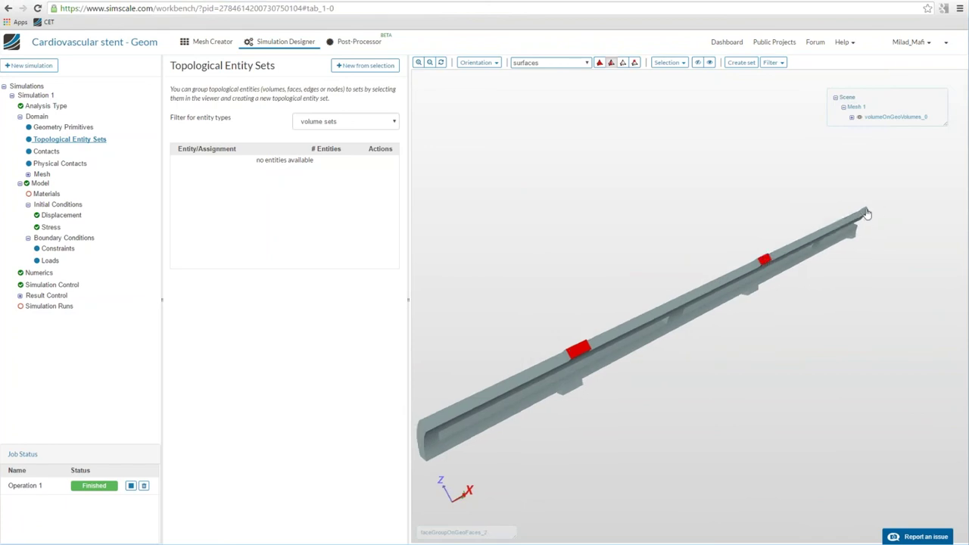
{"action": "left_click_drag", "start_coordinate": [850, 261], "coordinate": [878, 230]}
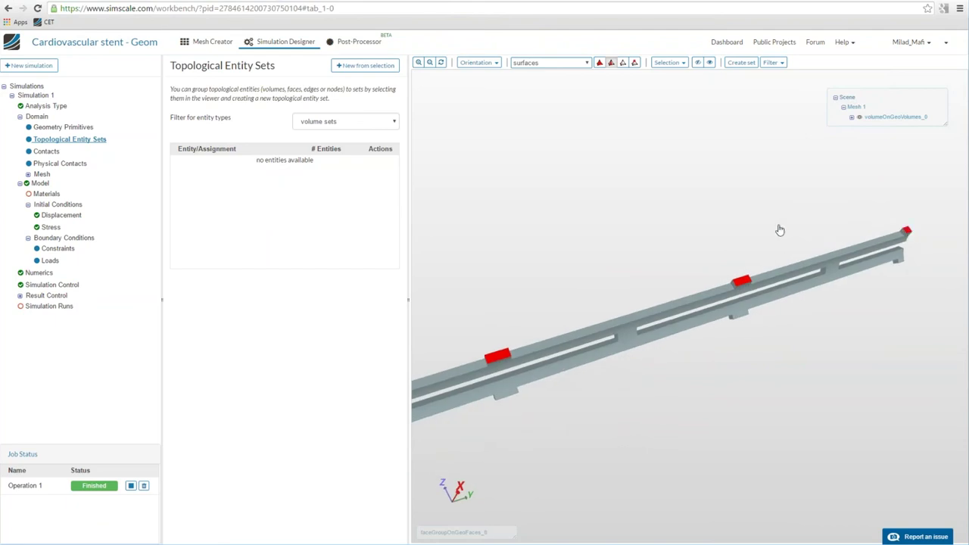
{"action": "left_click_drag", "start_coordinate": [781, 232], "coordinate": [829, 214]}
{"action": "left_click_drag", "start_coordinate": [660, 225], "coordinate": [589, 263]}
{"action": "left_click_drag", "start_coordinate": [603, 372], "coordinate": [595, 272]}
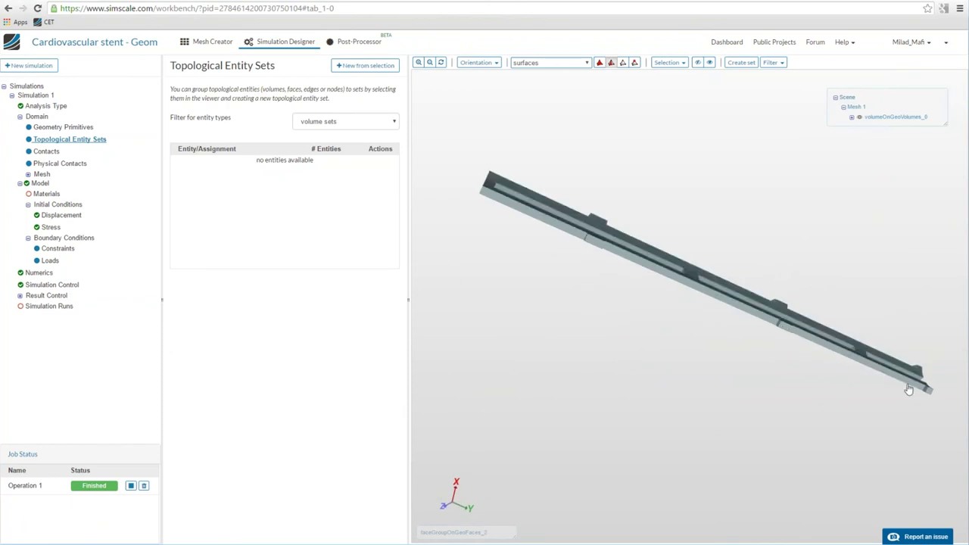
{"action": "left_click_drag", "start_coordinate": [658, 288], "coordinate": [715, 147]}
{"action": "left_click", "coordinate": [738, 63]}
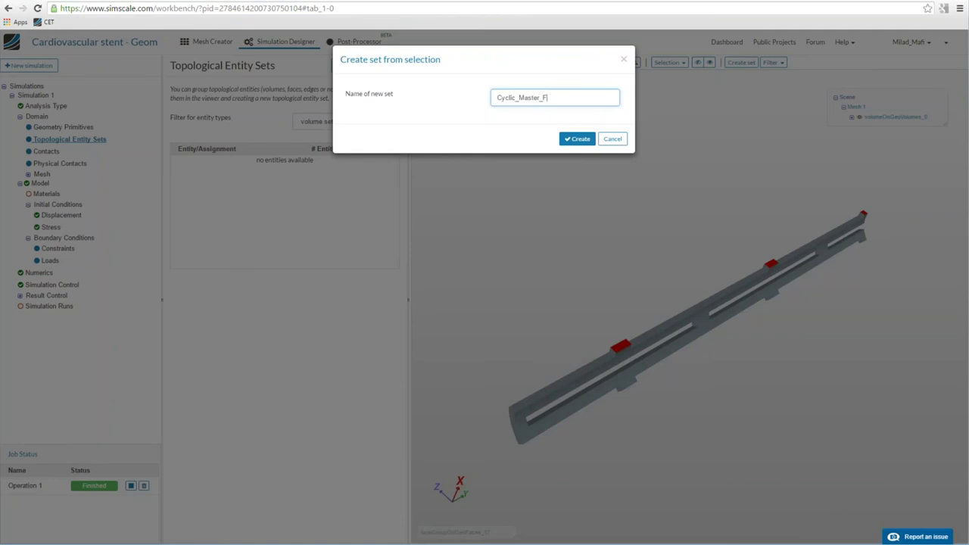
{"action": "left_click", "coordinate": [579, 139]}
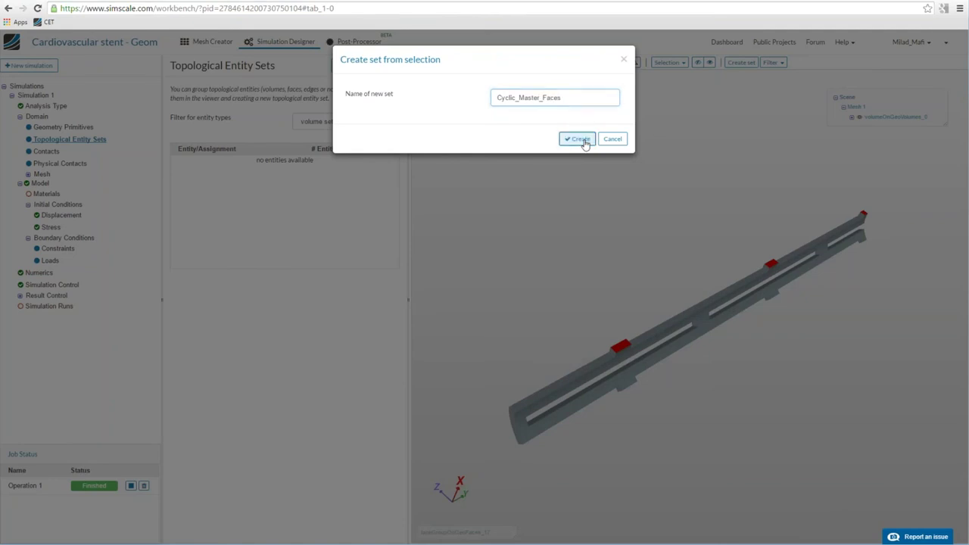
- Create a face set named Cylclic_Slave_Faces from the three connector end faces on the stent's opposite long side
{"action": "left_click_drag", "start_coordinate": [604, 251], "coordinate": [601, 296]}
{"action": "left_click", "coordinate": [599, 293]}
{"action": "left_click", "coordinate": [782, 320]}
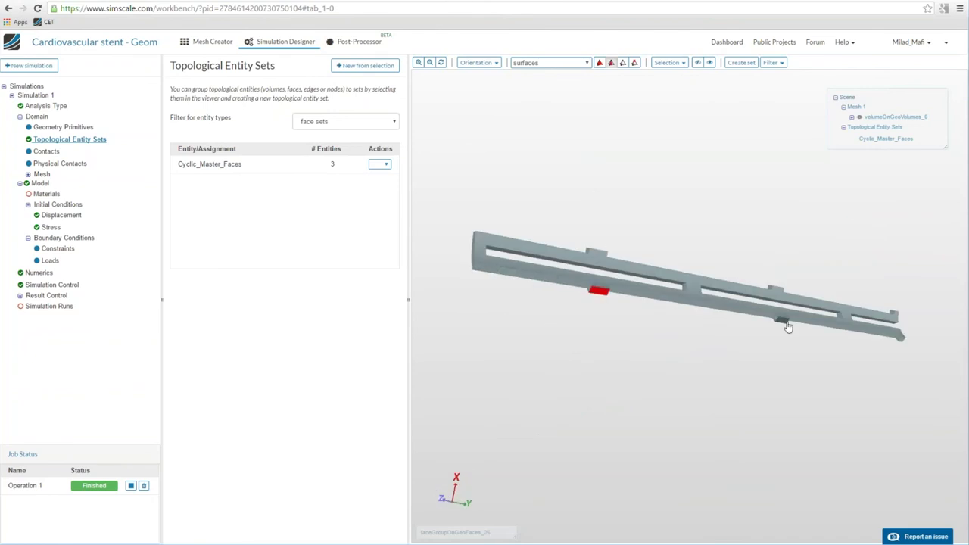
{"action": "left_click", "coordinate": [901, 338]}
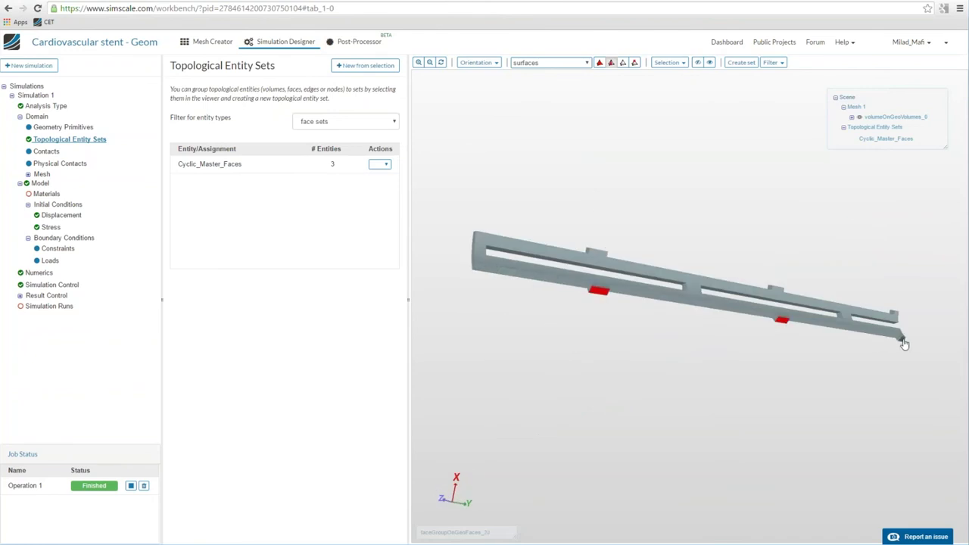
{"action": "left_click", "coordinate": [741, 63]}
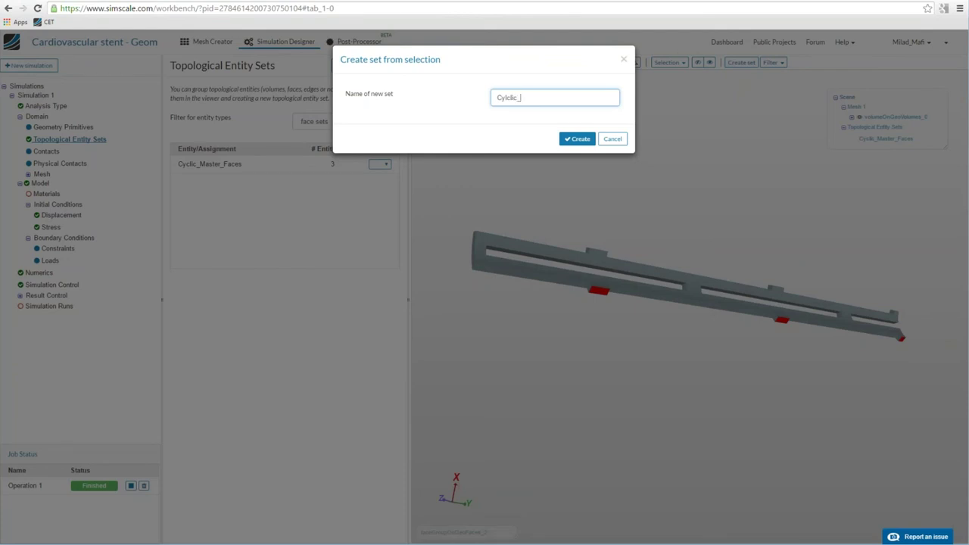
{"action": "type", "text": "Cylclic_Slave_Faces"}
{"action": "key", "text": "Return"}
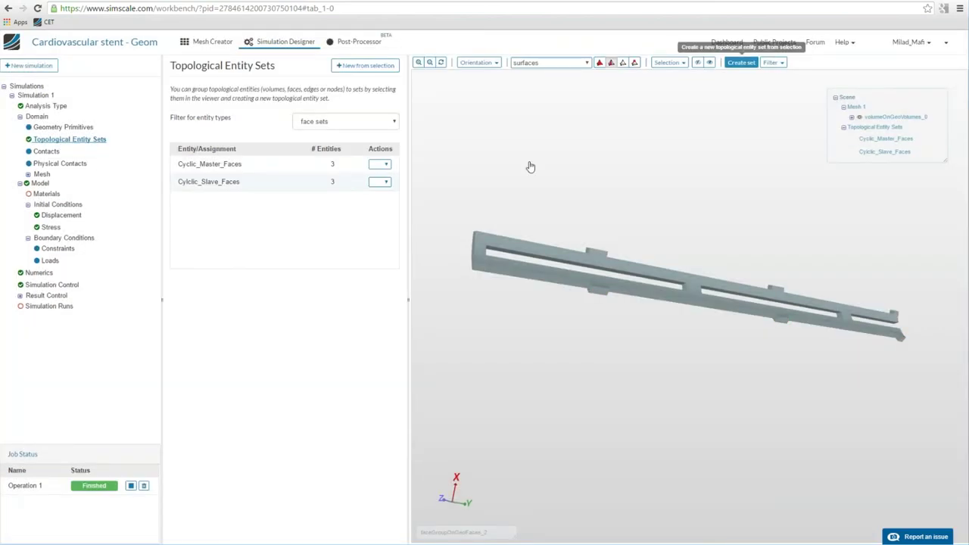
- Create a face set named Y_Symmetry from the two strut end faces at the open end of the stent
{"action": "left_click_drag", "start_coordinate": [538, 186], "coordinate": [571, 246]}
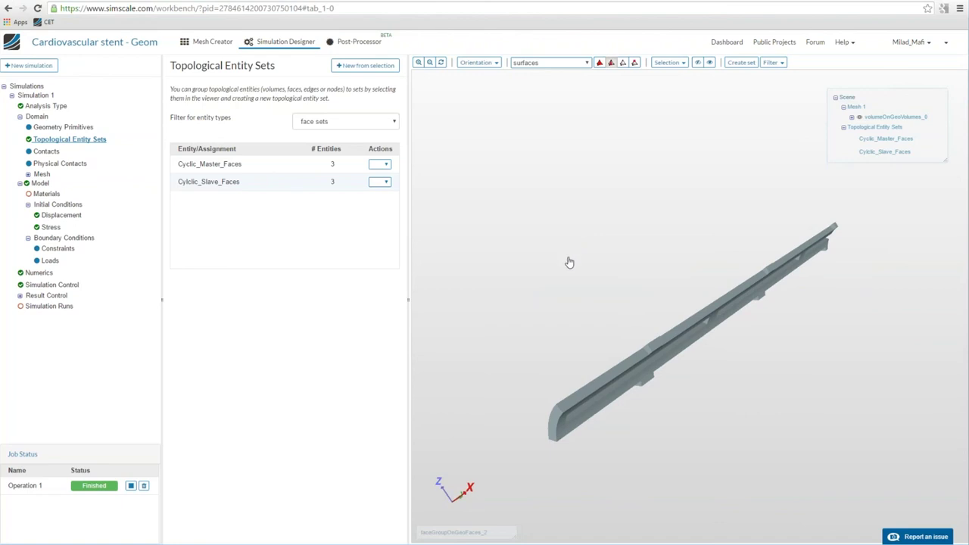
{"action": "left_click_drag", "start_coordinate": [598, 272], "coordinate": [583, 296]}
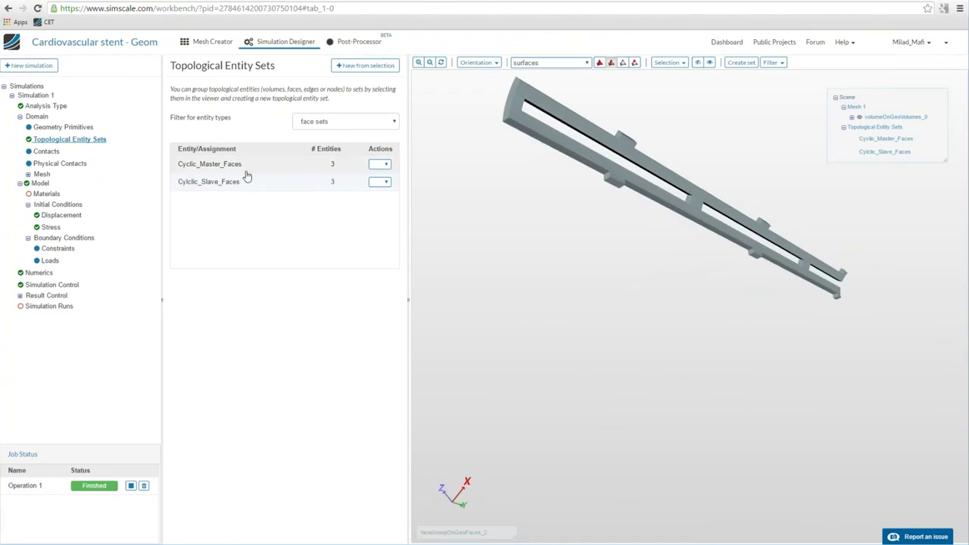
{"action": "left_click_drag", "start_coordinate": [580, 265], "coordinate": [580, 315]}
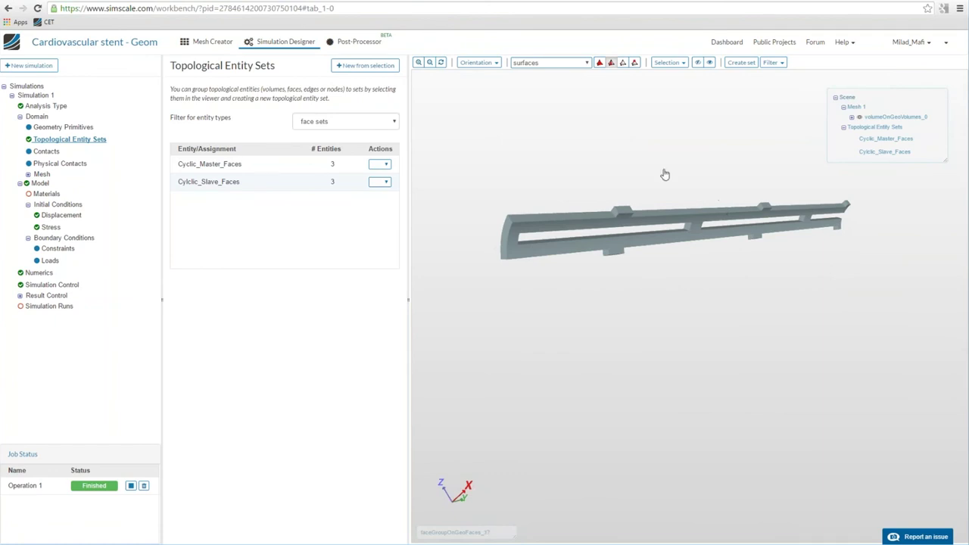
{"action": "left_click_drag", "start_coordinate": [619, 166], "coordinate": [622, 175]}
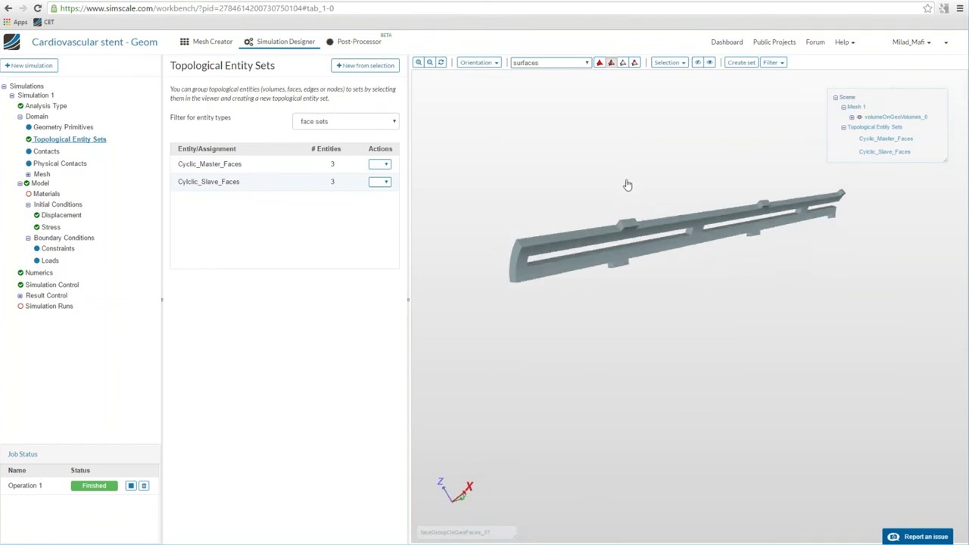
{"action": "left_click_drag", "start_coordinate": [859, 400], "coordinate": [712, 379]}
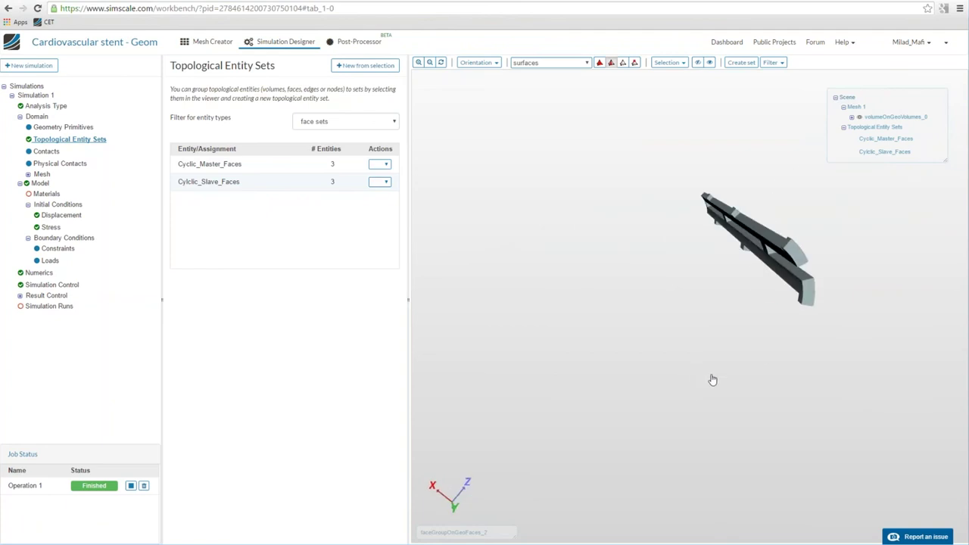
{"action": "left_click", "coordinate": [812, 264]}
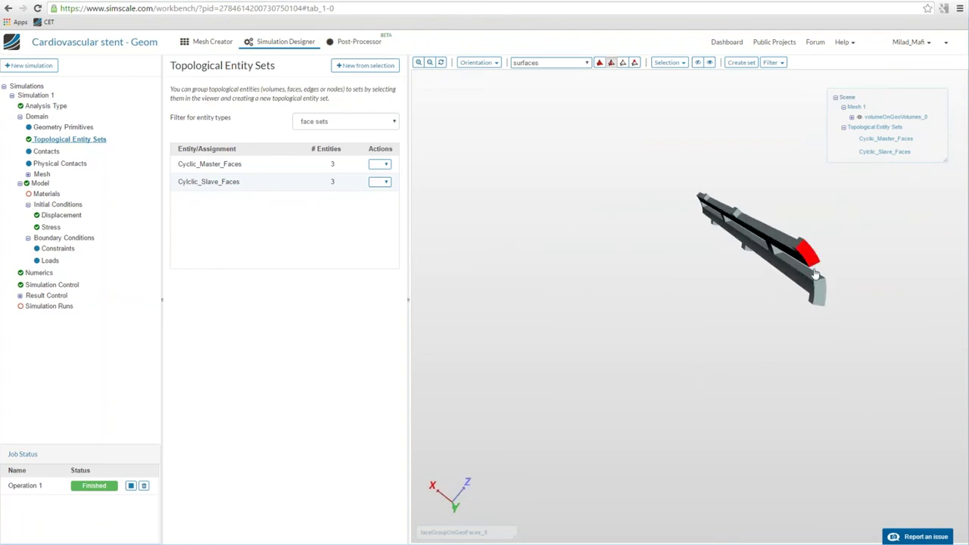
{"action": "left_click", "coordinate": [818, 286]}
{"action": "left_click_drag", "start_coordinate": [740, 268], "coordinate": [571, 229]}
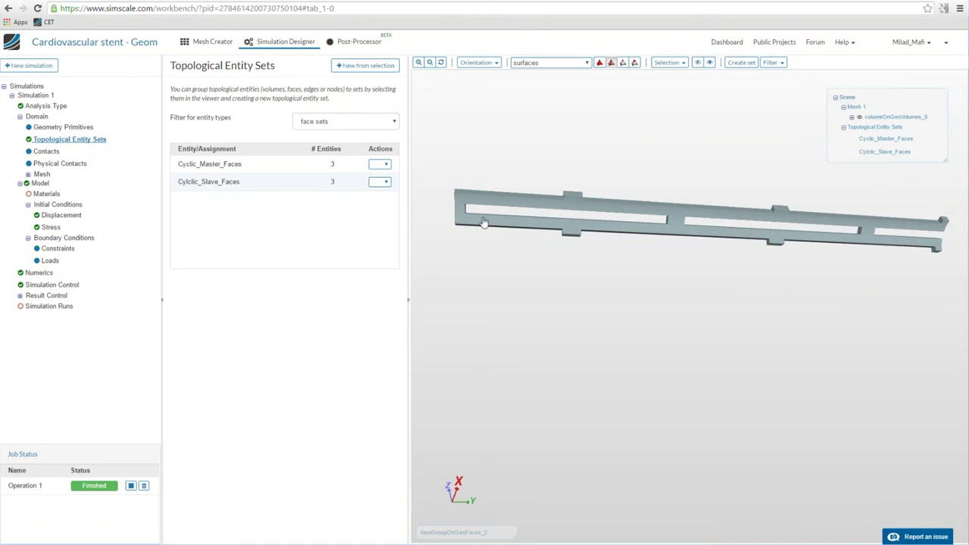
{"action": "left_click_drag", "start_coordinate": [644, 251], "coordinate": [632, 315]}
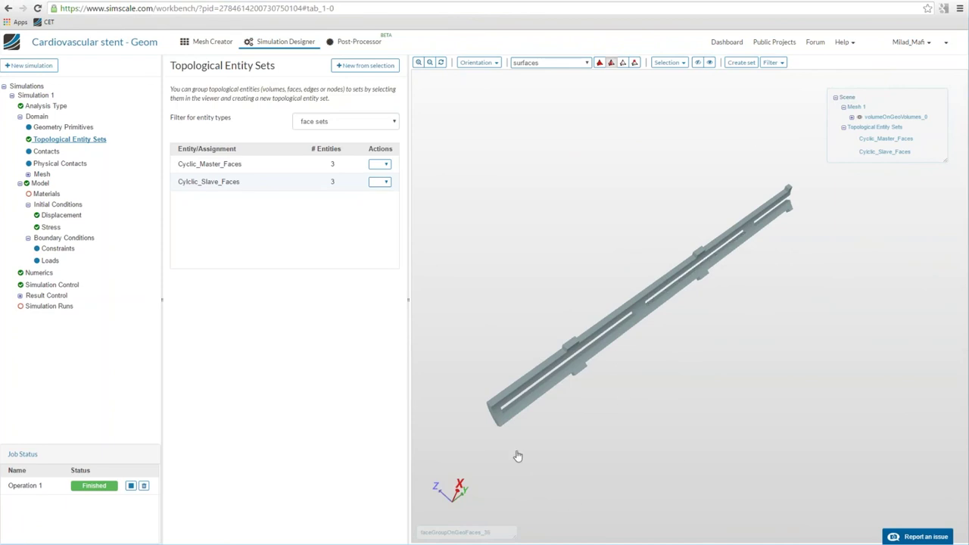
{"action": "left_click_drag", "start_coordinate": [517, 457], "coordinate": [580, 255]}
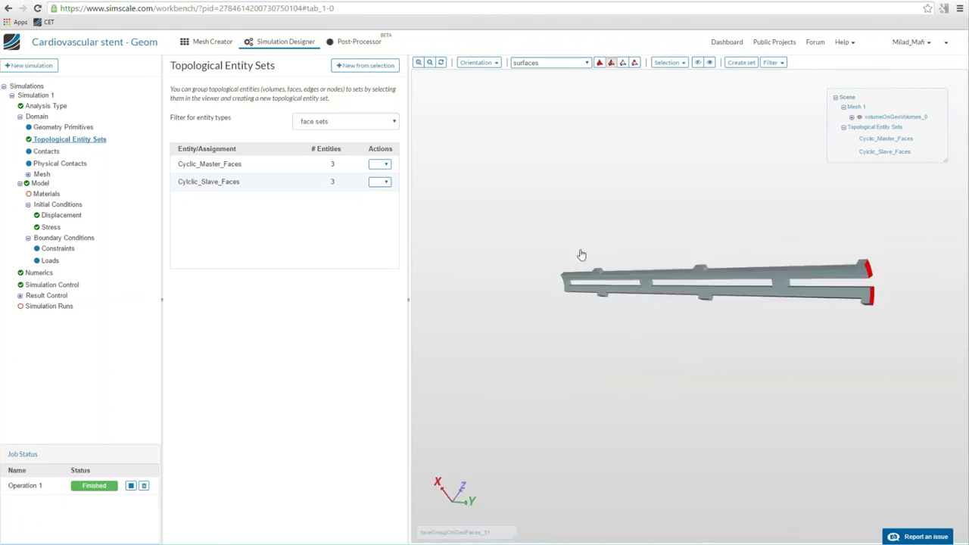
{"action": "left_click", "coordinate": [741, 62]}
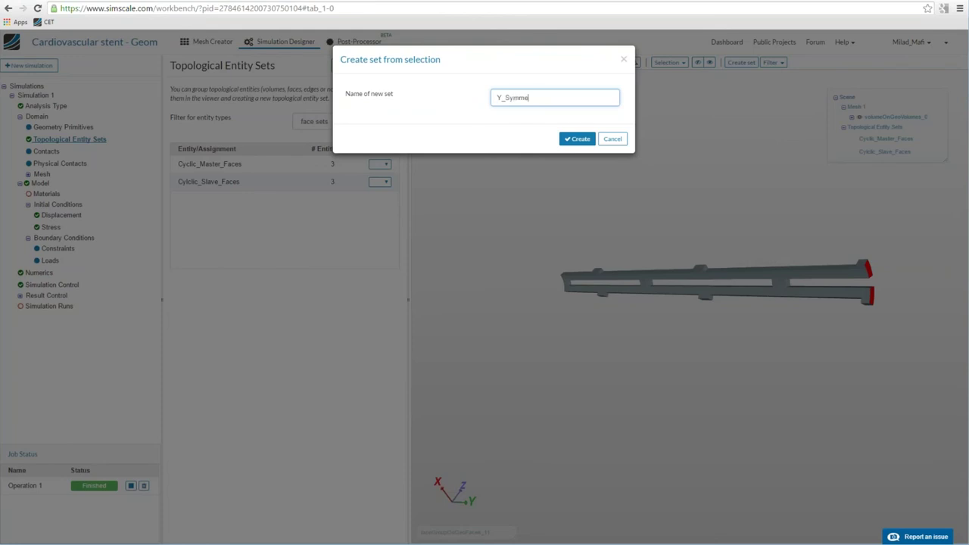
{"action": "key", "text": "Return"}
- Create a face set named Balloon_Pressure from the long inner face of the stent
{"action": "left_click_drag", "start_coordinate": [686, 126], "coordinate": [665, 174]}
{"action": "left_click", "coordinate": [579, 279]}
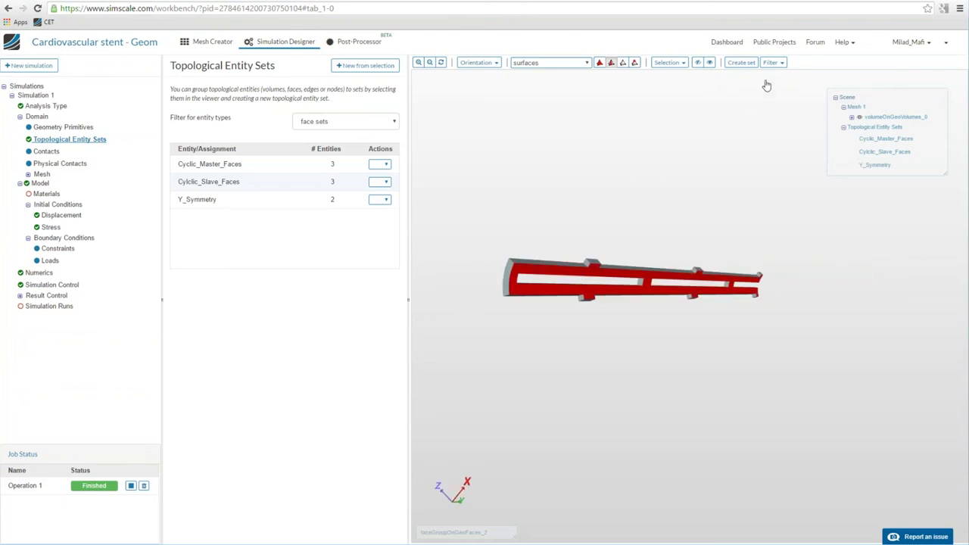
{"action": "left_click", "coordinate": [739, 63]}
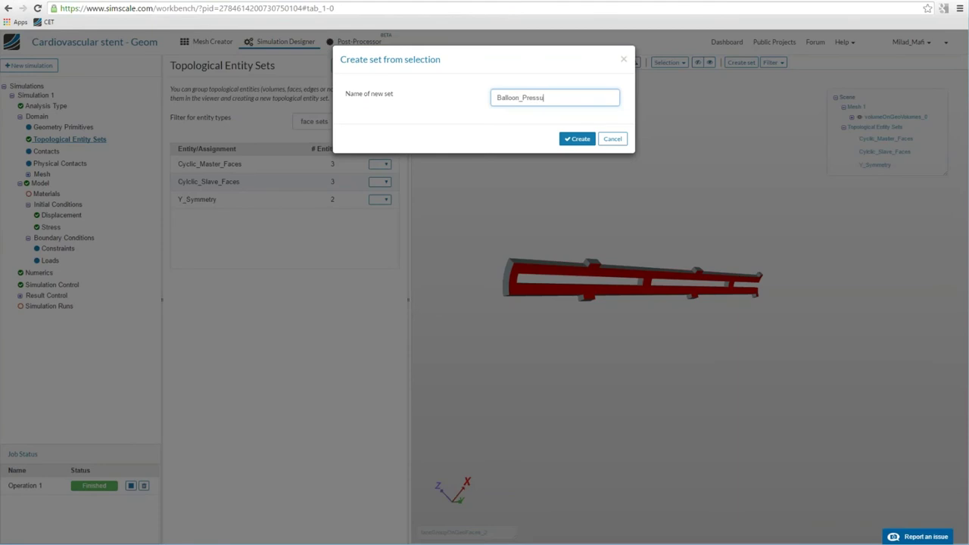
{"action": "key", "text": "Return"}
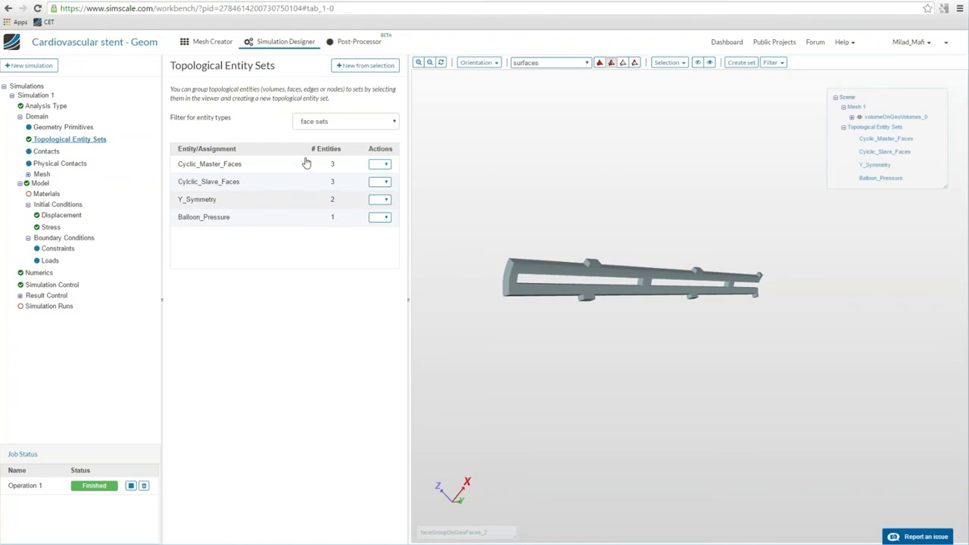
- Add a contact constraint of type Cyclic Symmetry and name it Cyclic_Symmetry
{"action": "left_click_drag", "start_coordinate": [634, 232], "coordinate": [698, 323]}
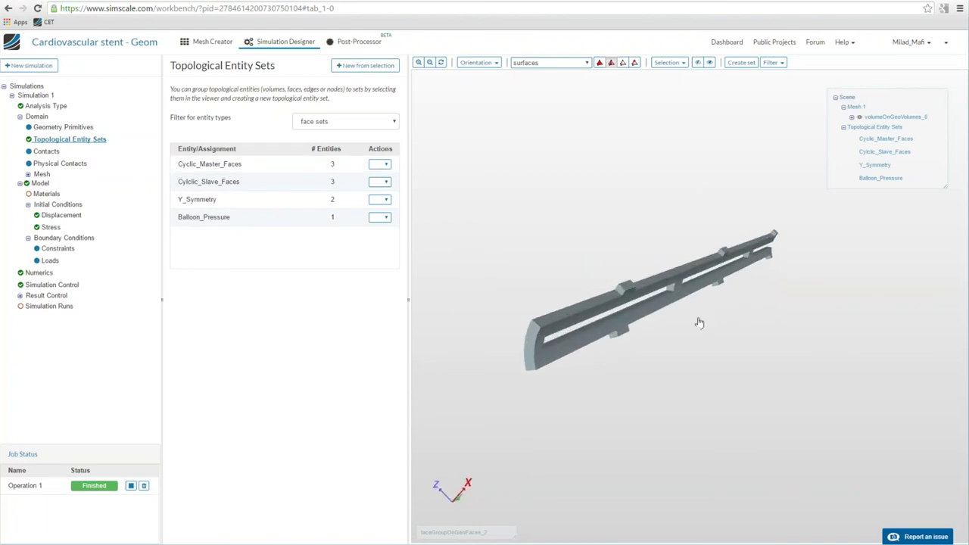
{"action": "left_click", "coordinate": [46, 151]}
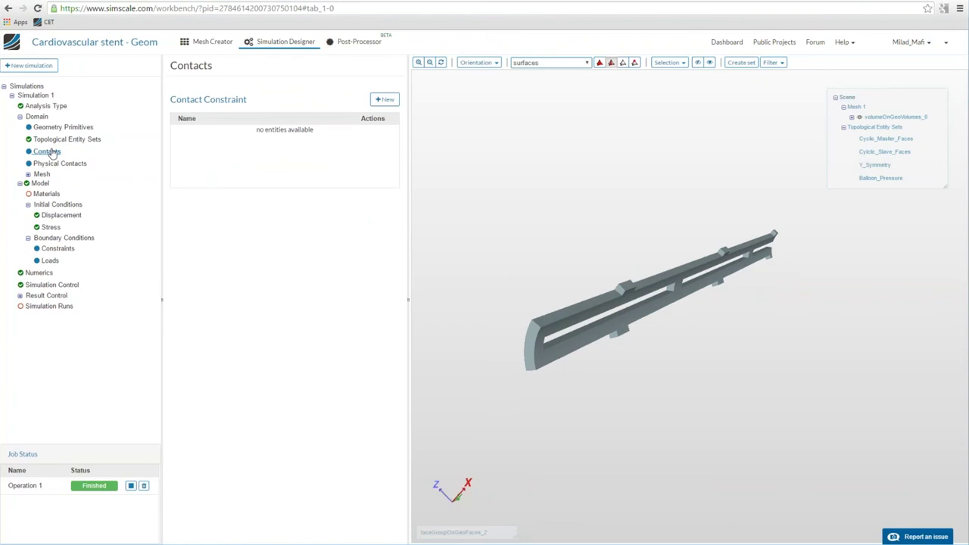
{"action": "left_click", "coordinate": [384, 99]}
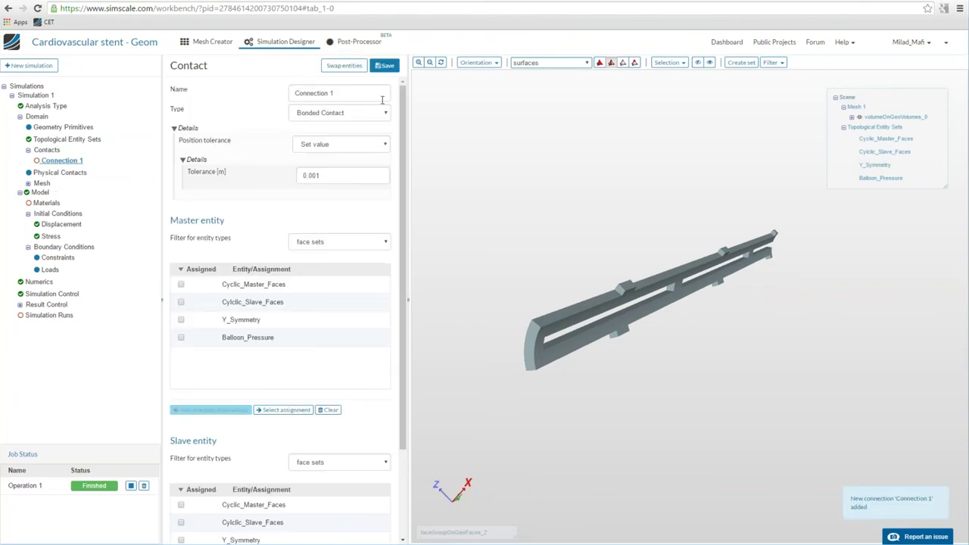
{"action": "left_click_drag", "start_coordinate": [589, 198], "coordinate": [656, 332]}
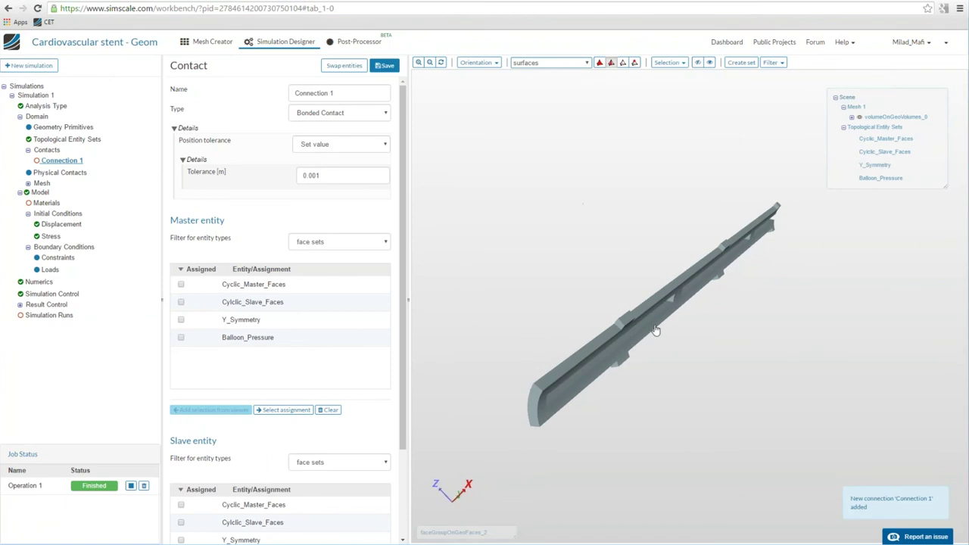
{"action": "left_click", "coordinate": [309, 118]}
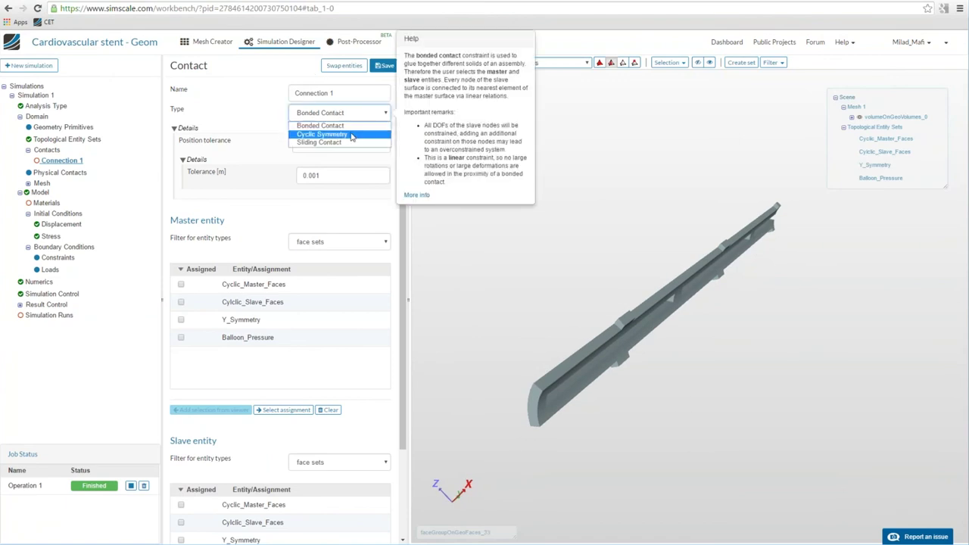
{"action": "left_click", "coordinate": [349, 134]}
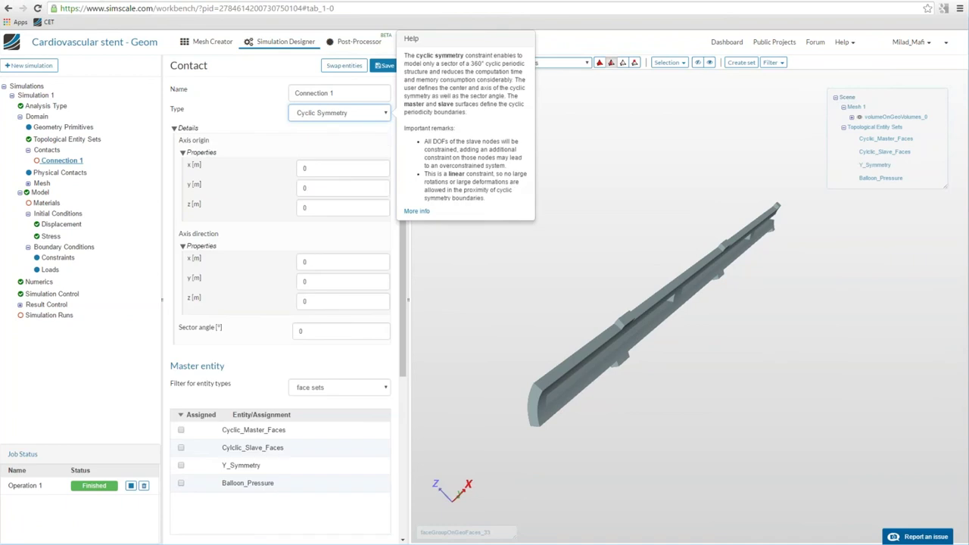
{"action": "triple_click", "coordinate": [345, 93]}
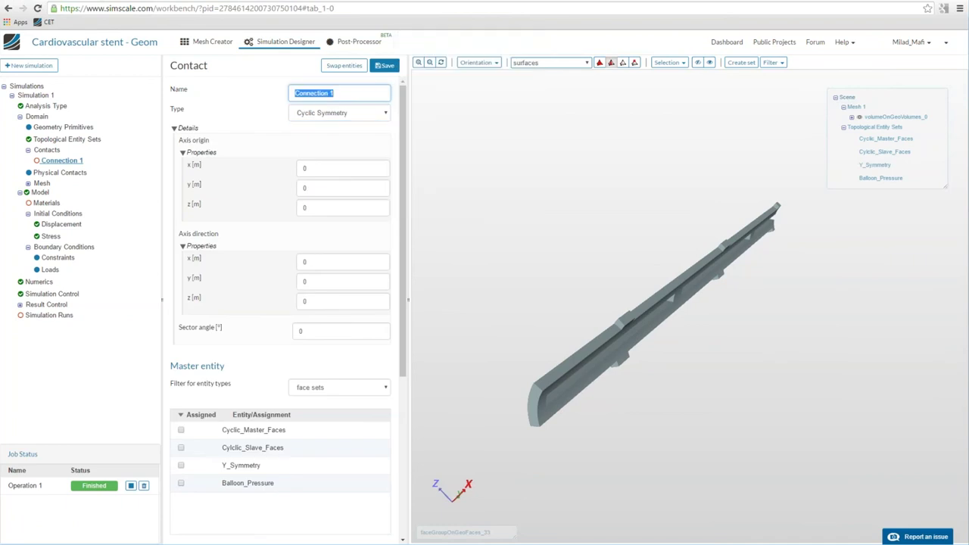
{"action": "type", "text": "Cyclic_Symmetry"}
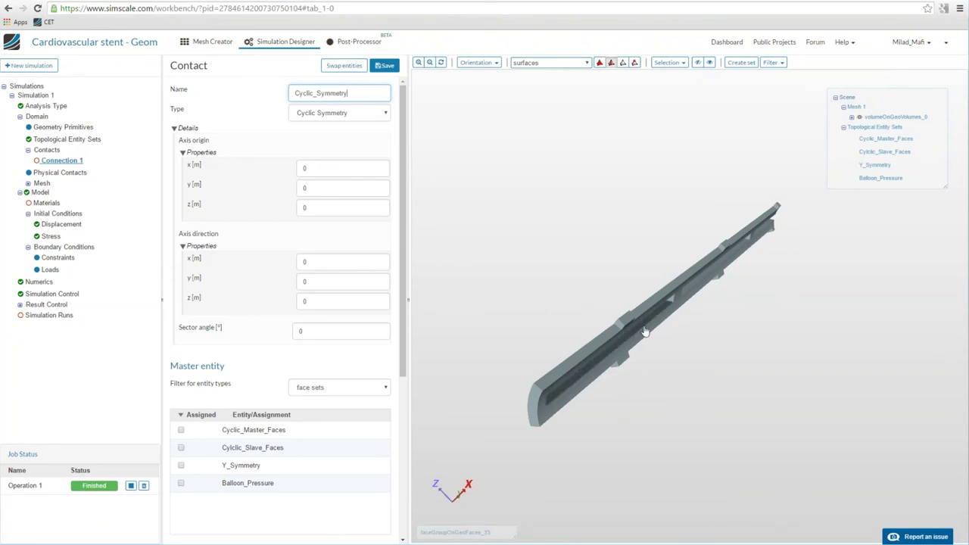
- Set the y component of the cyclic symmetry axis direction to 1
{"action": "left_click_drag", "start_coordinate": [645, 328], "coordinate": [465, 292]}
{"action": "left_click_drag", "start_coordinate": [445, 333], "coordinate": [550, 415]}
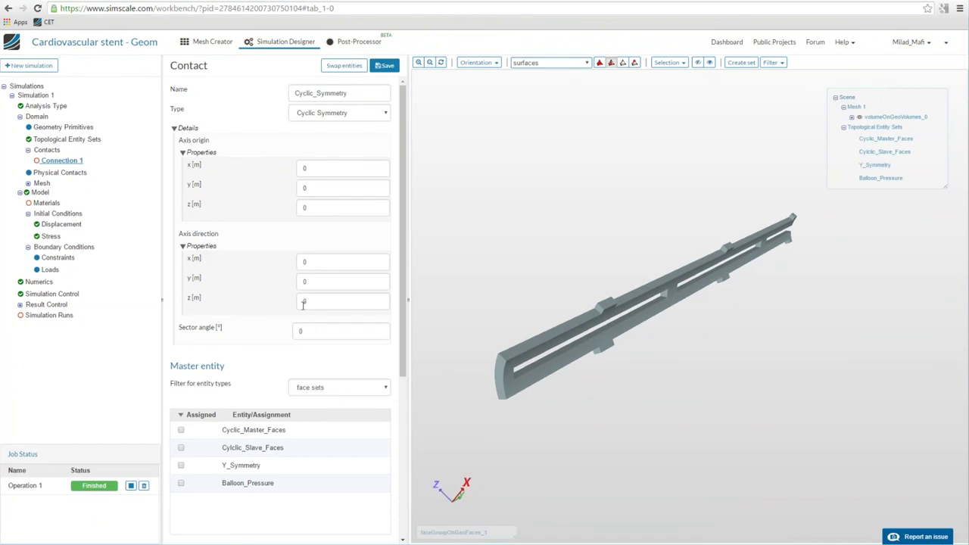
{"action": "double_click", "coordinate": [307, 282]}
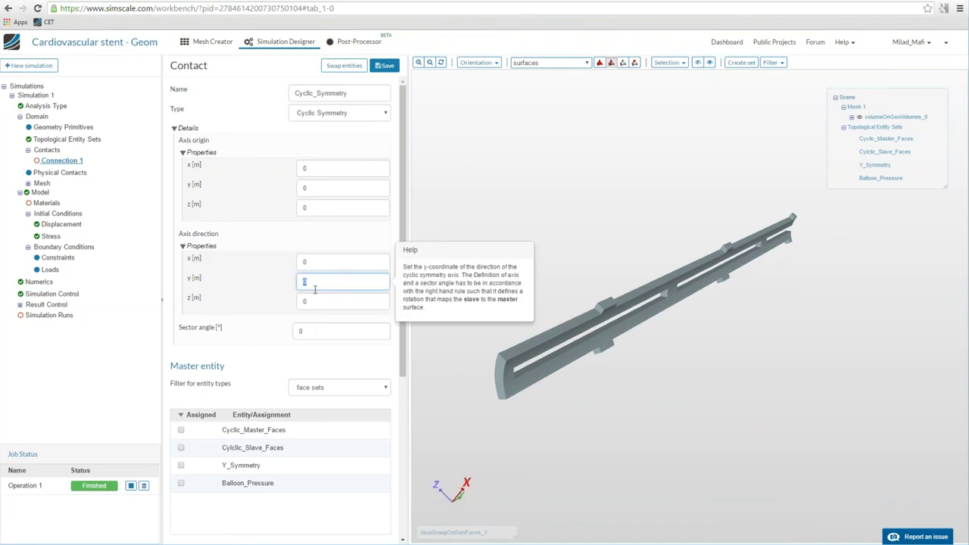
{"action": "type", "text": "1"}
{"action": "left_click", "coordinate": [318, 303]}
{"action": "left_click", "coordinate": [340, 262]}
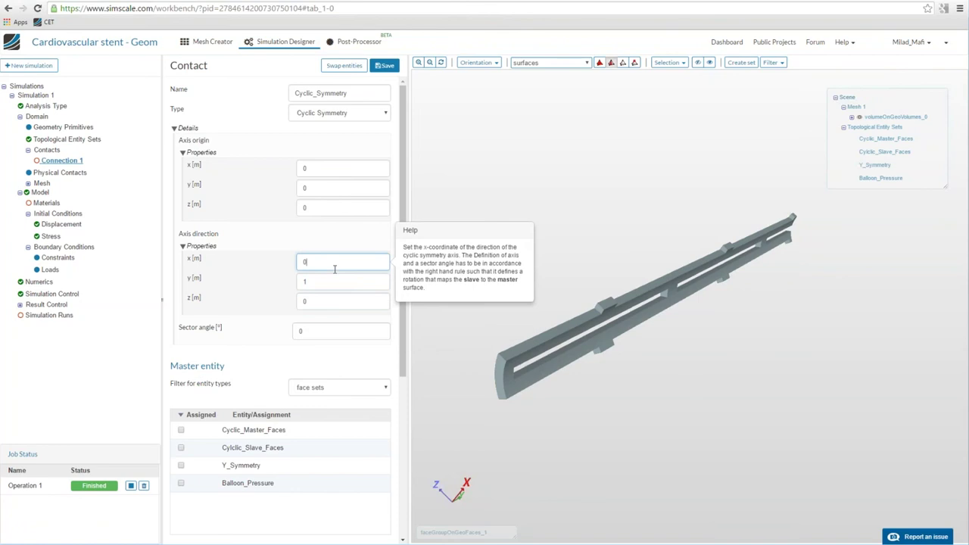
- Set the sector angle of the cyclic symmetry contact to 60° and save the contact
{"action": "left_click_drag", "start_coordinate": [485, 379], "coordinate": [643, 337]}
{"action": "left_click_drag", "start_coordinate": [714, 317], "coordinate": [553, 387]}
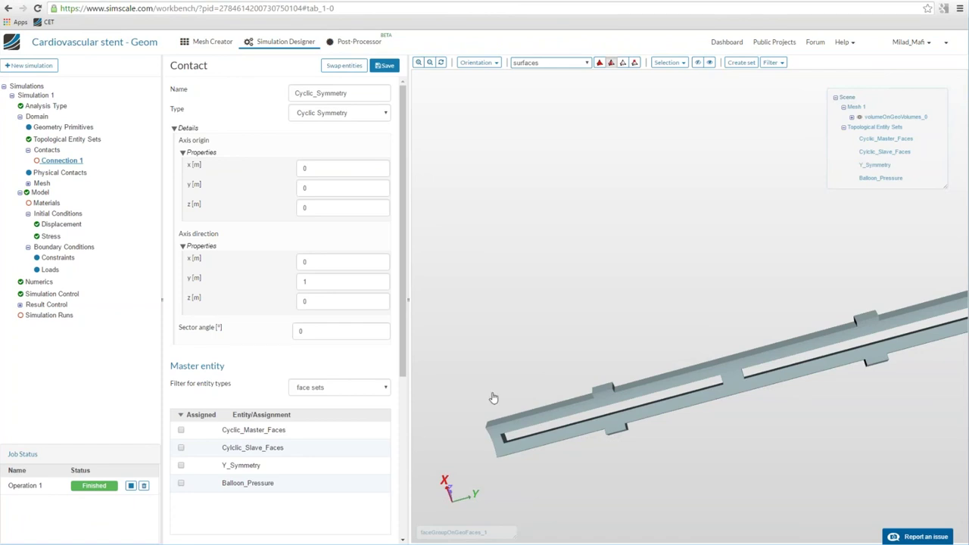
{"action": "double_click", "coordinate": [314, 330]}
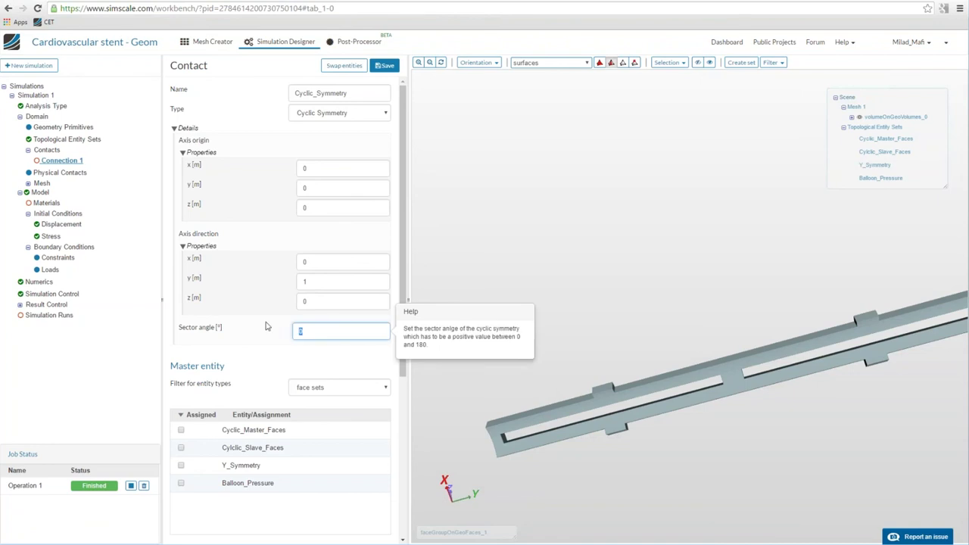
{"action": "type", "text": "60"}
{"action": "left_click", "coordinate": [385, 65]}
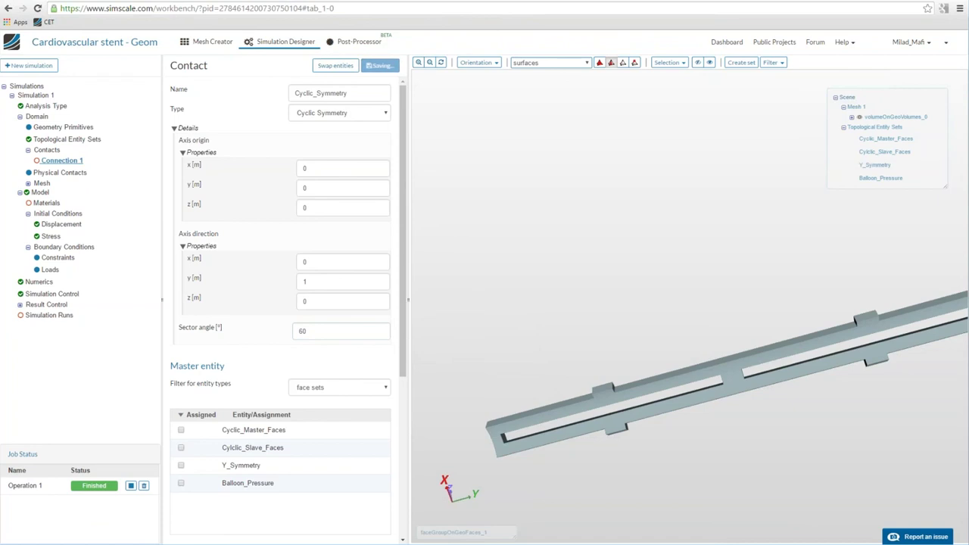
- Assign Cyclic_Master_Faces as master and Cylclic_Slave_Faces as slave entity, save the contact, and highlight the assigned master faces on the model
{"action": "left_click_drag", "start_coordinate": [538, 276], "coordinate": [647, 284]}
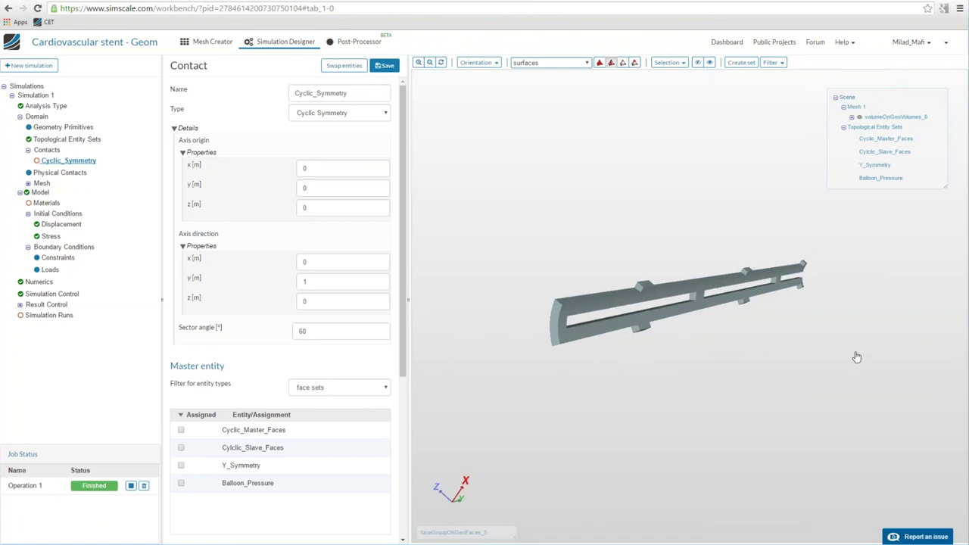
{"action": "mouse_move", "coordinate": [633, 353]}
{"action": "left_mouse_down"}
{"action": "mouse_move", "coordinate": [635, 365]}
{"action": "mouse_move", "coordinate": [652, 358]}
{"action": "left_mouse_up"}
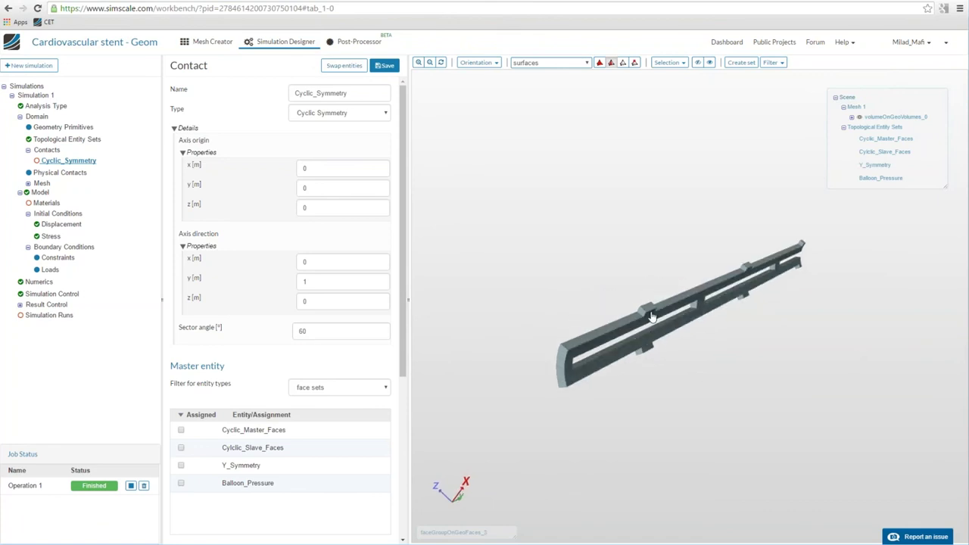
{"action": "scroll", "coordinate": [211, 405], "scroll_direction": "down", "scroll_amount": 4}
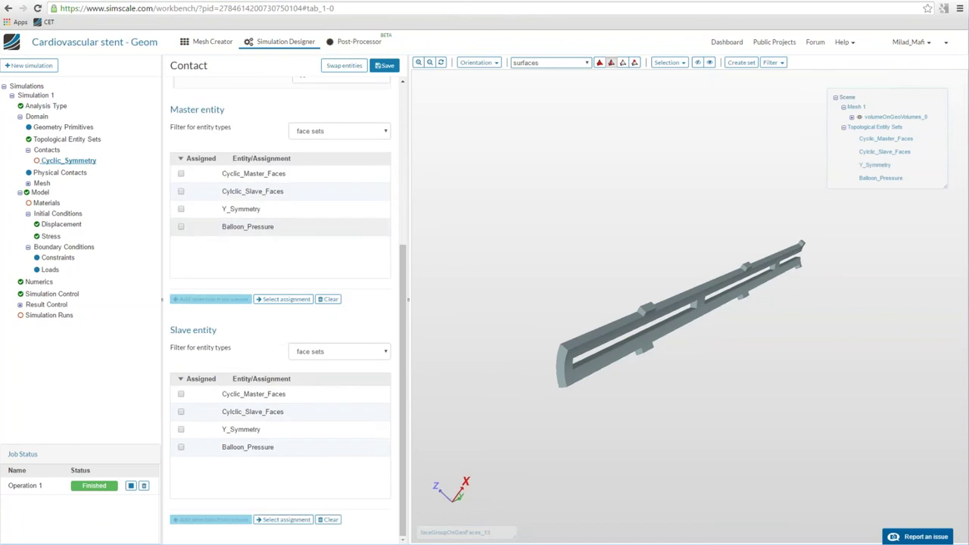
{"action": "left_click", "coordinate": [254, 174]}
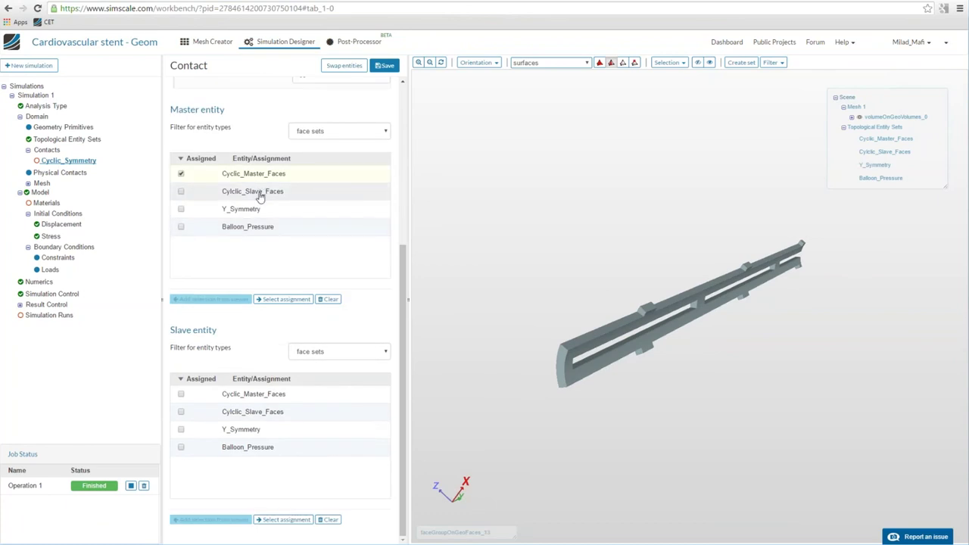
{"action": "left_click", "coordinate": [250, 413]}
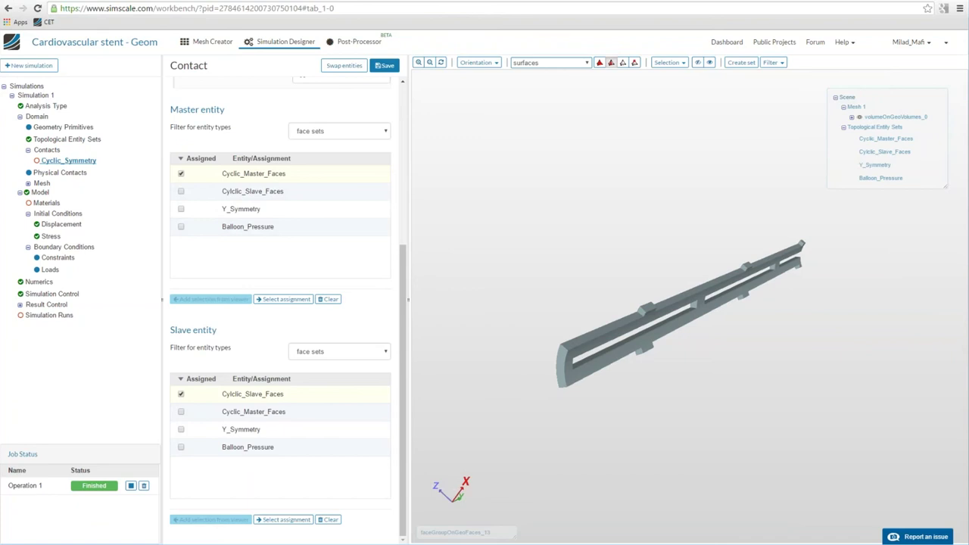
{"action": "left_click", "coordinate": [385, 65]}
{"action": "left_click", "coordinate": [282, 299]}
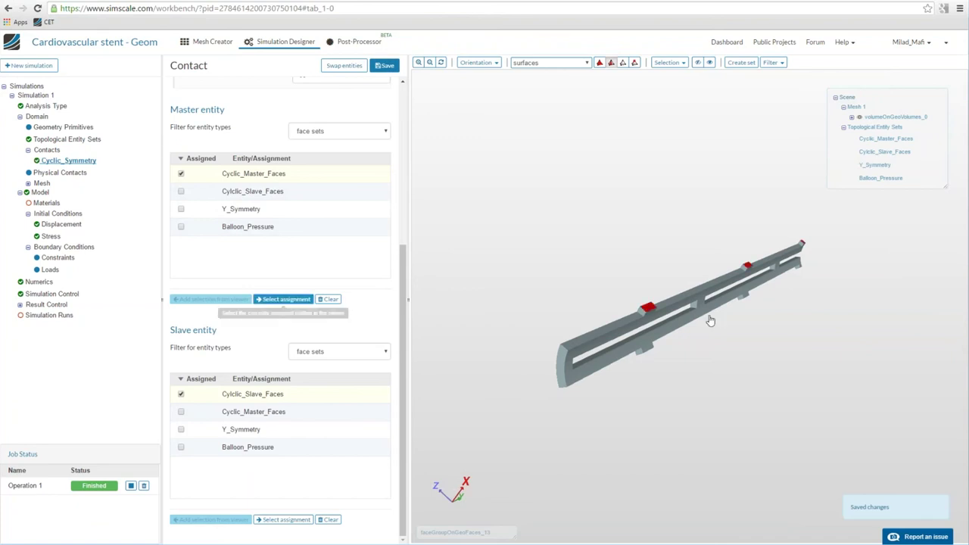
{"action": "left_click_drag", "start_coordinate": [709, 319], "coordinate": [662, 346]}
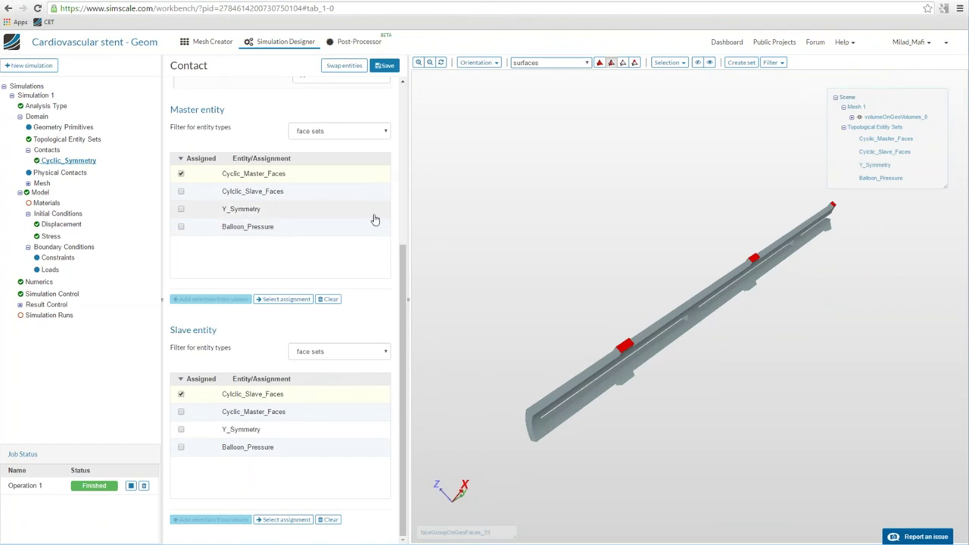
- Set the global element technology type of the 3D mesh to reduced integration and save the setting
{"action": "left_click", "coordinate": [28, 184]}
{"action": "left_click", "coordinate": [44, 194]}
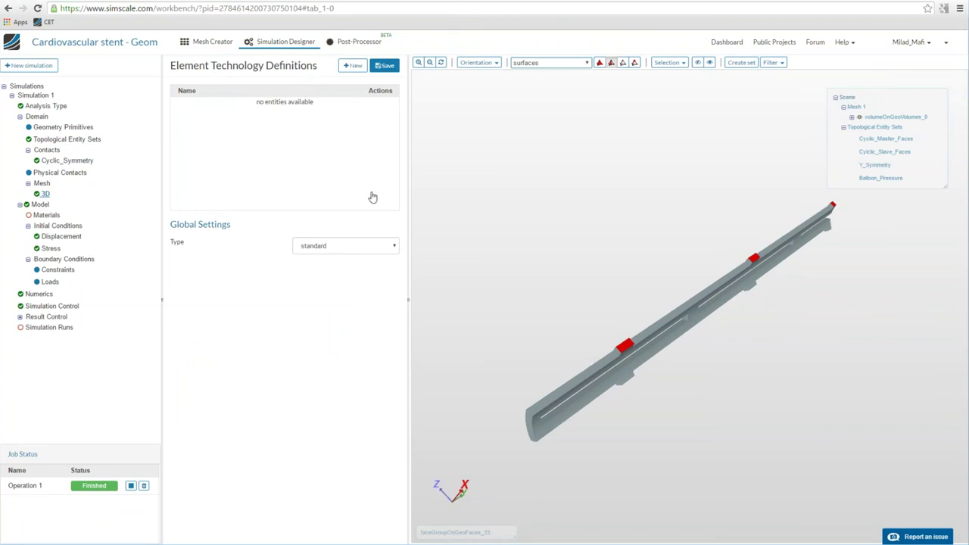
{"action": "left_click", "coordinate": [365, 248]}
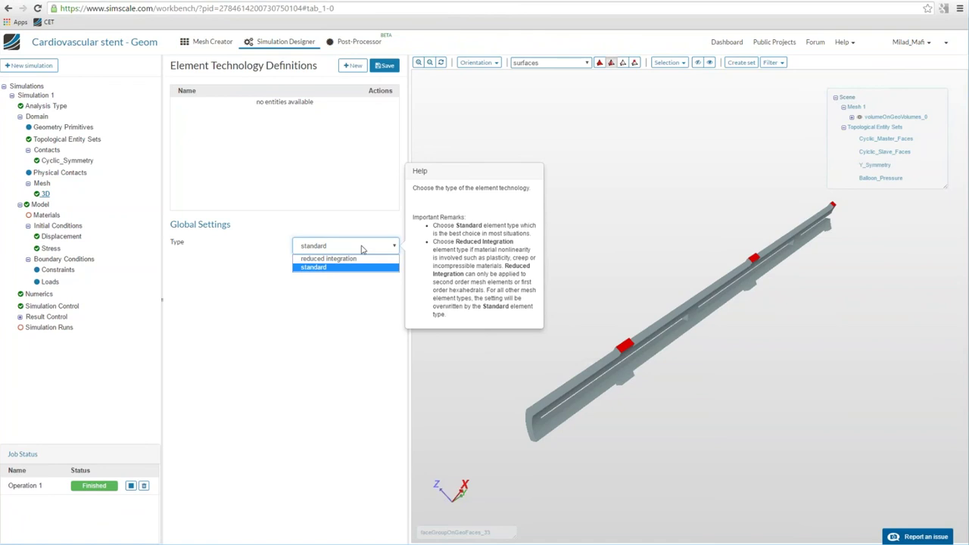
{"action": "left_click", "coordinate": [342, 258]}
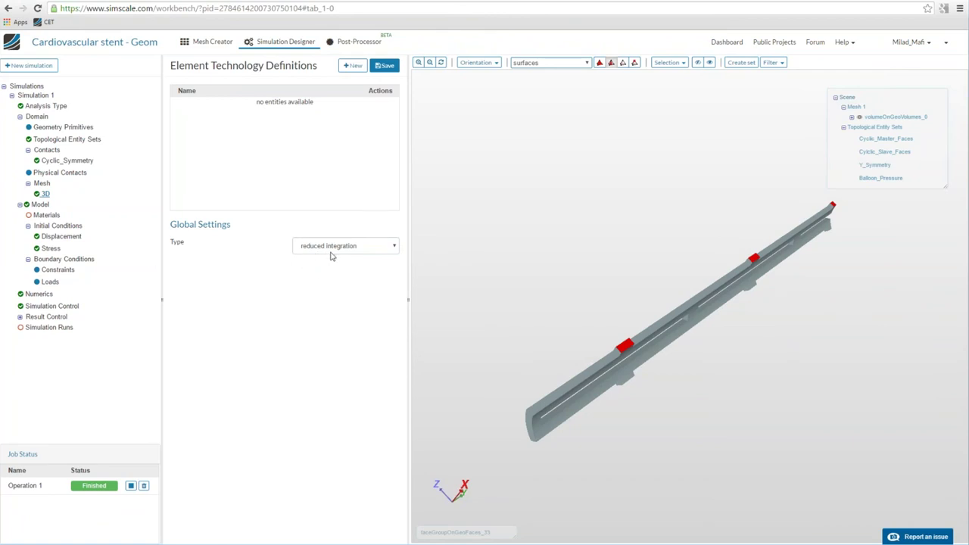
{"action": "left_click", "coordinate": [385, 66]}
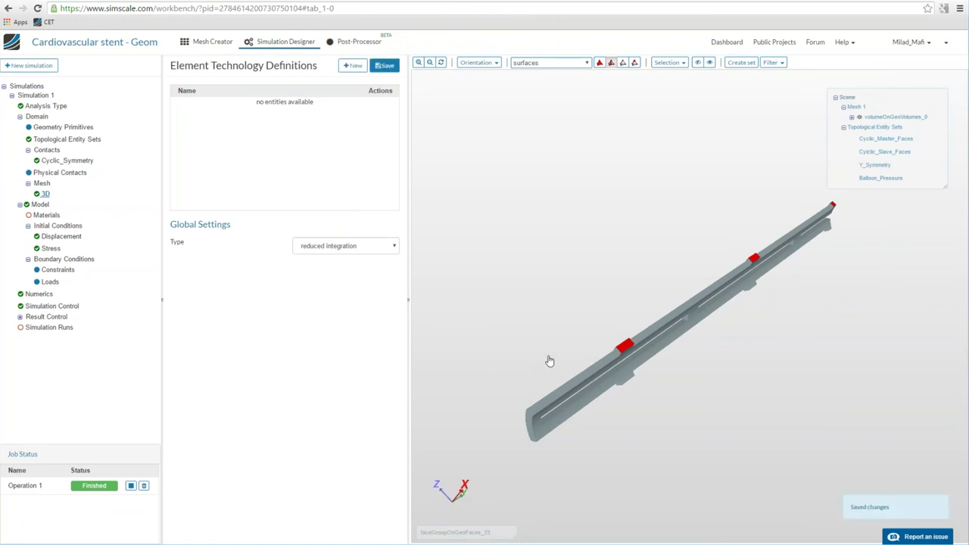
- Add a new solid material to the simulation model and name it 316LN
{"action": "left_click", "coordinate": [53, 217]}
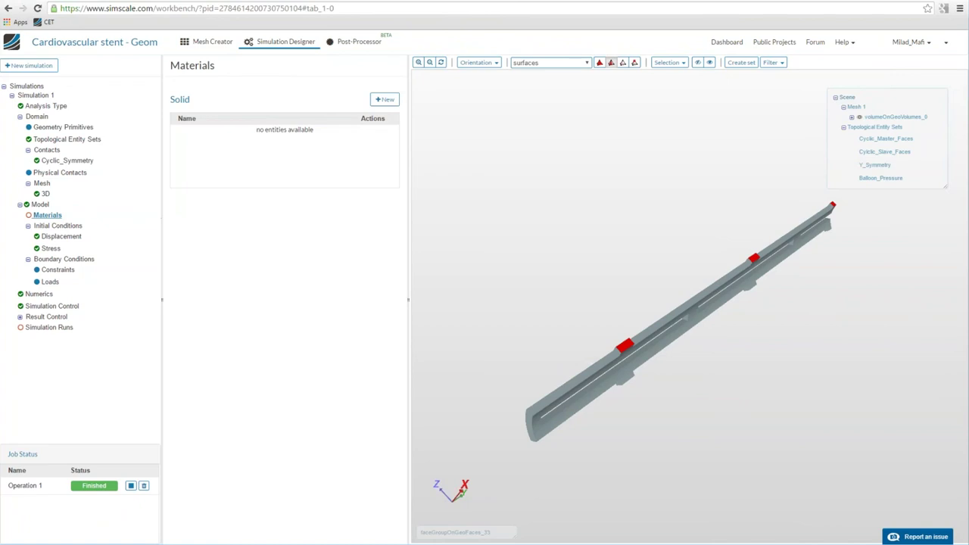
{"action": "left_click", "coordinate": [386, 100]}
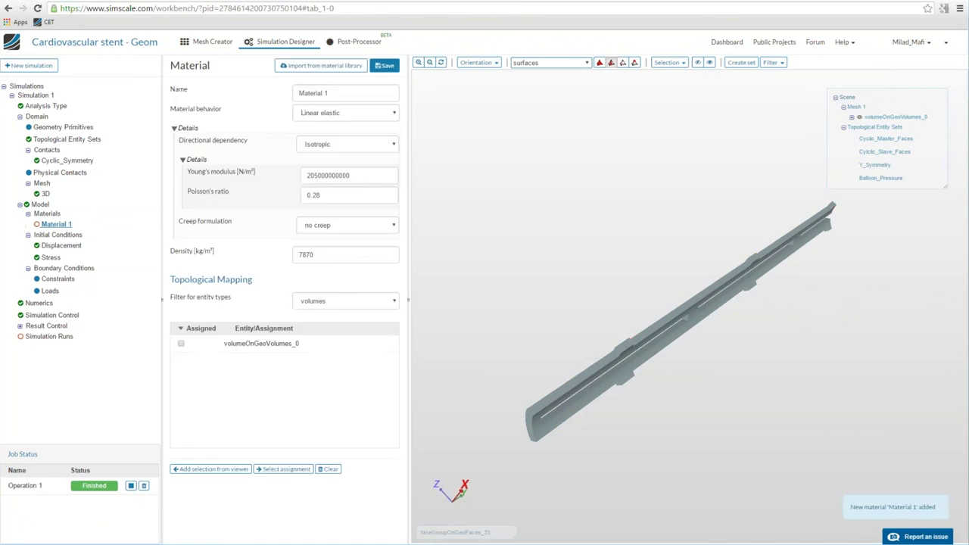
{"action": "key", "text": "ctrl+a"}
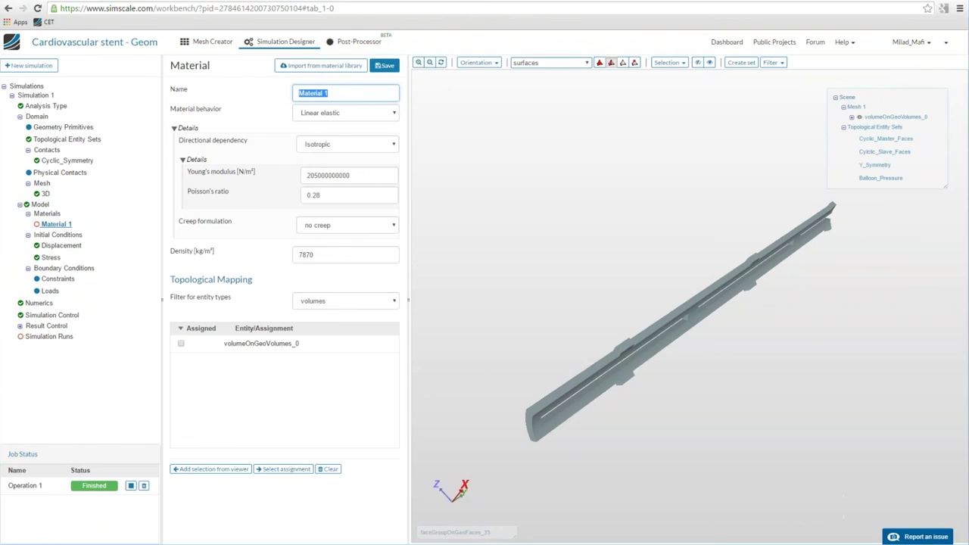
{"action": "type", "text": "316"}
{"action": "type", "text": "LN"}
- Set the material behavior of 316LN to Plastic
{"action": "left_click", "coordinate": [369, 119]}
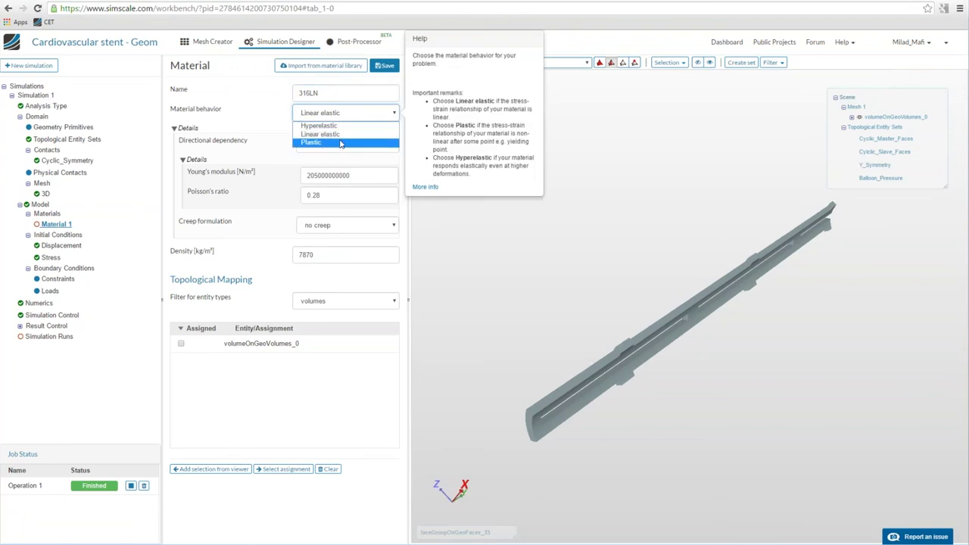
{"action": "left_click", "coordinate": [340, 144]}
{"action": "left_click", "coordinate": [367, 114]}
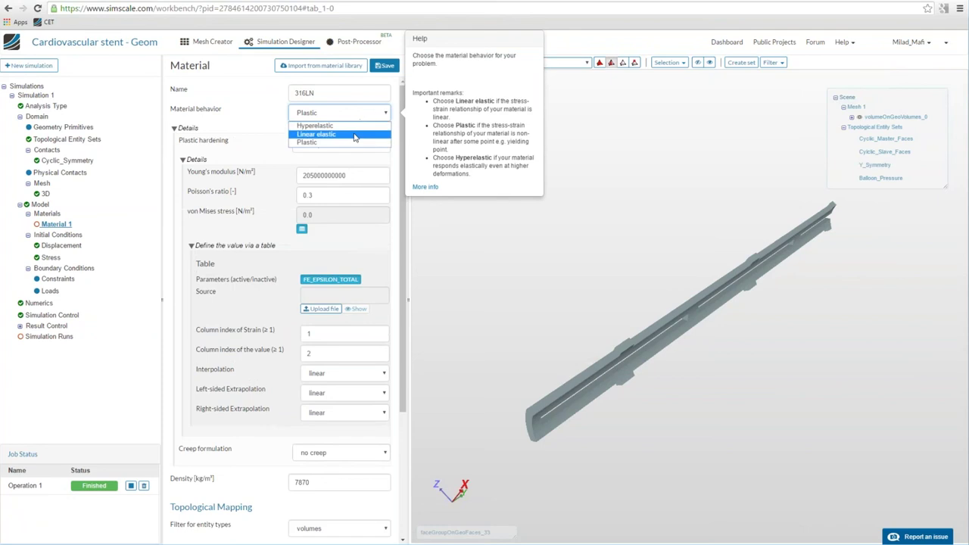
{"action": "left_click", "coordinate": [355, 135]}
{"action": "left_click", "coordinate": [317, 119]}
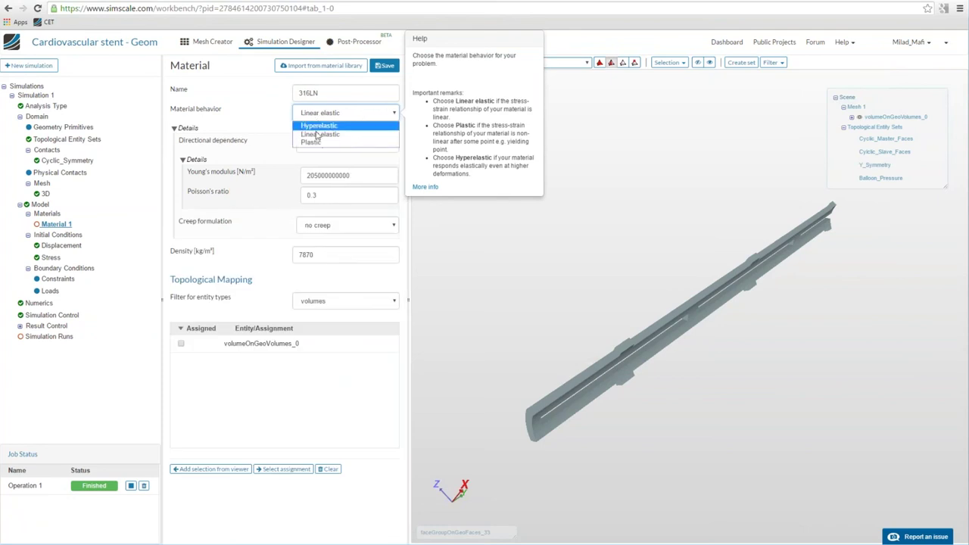
{"action": "left_click", "coordinate": [312, 142]}
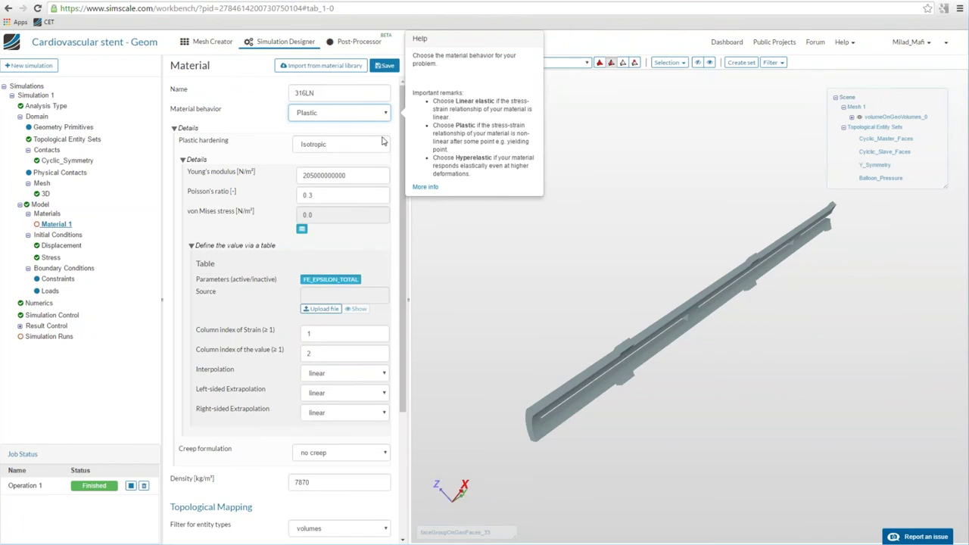
- Set the Young's modulus of the 316LN material to 196e9 N/m² and its Poisson's ratio to 0.3
{"action": "double_click", "coordinate": [344, 174]}
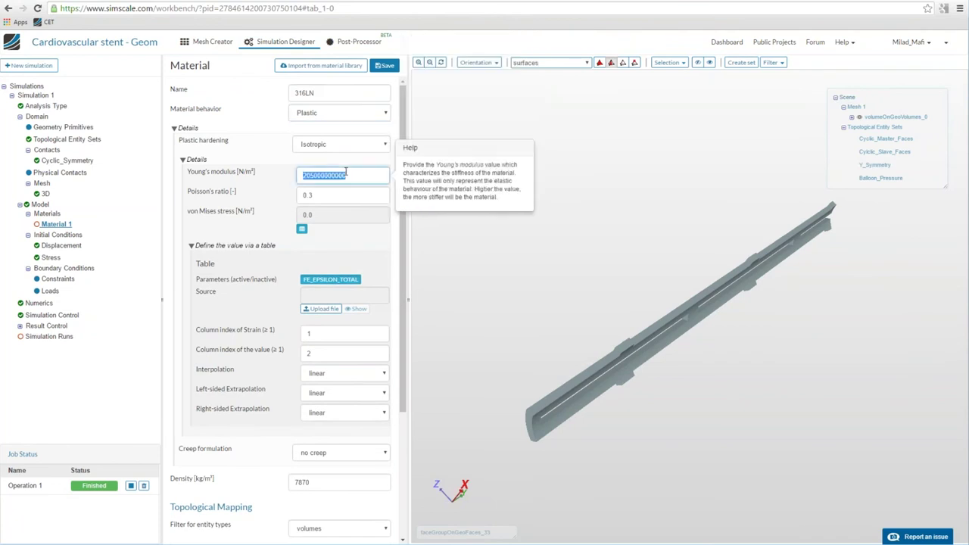
{"action": "type", "text": "196e9"}
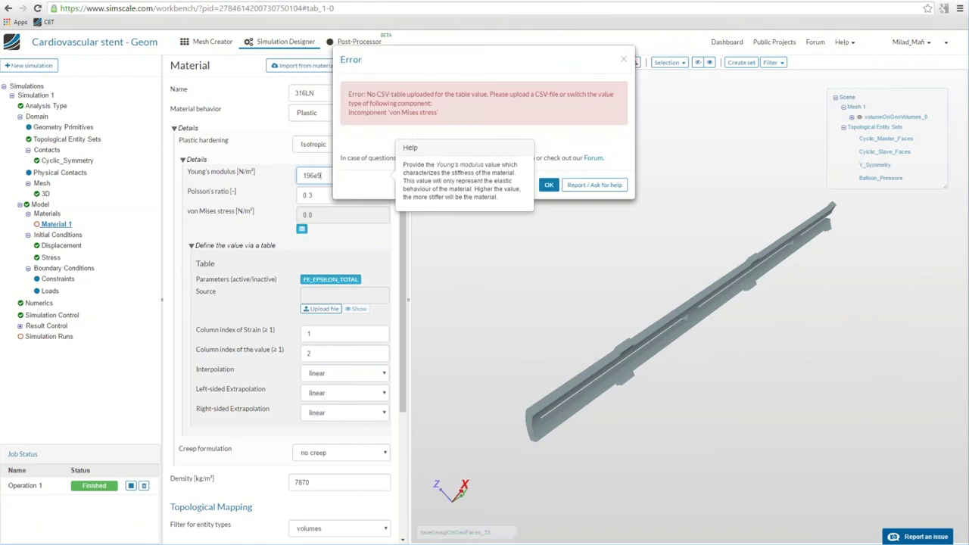
{"action": "left_click", "coordinate": [549, 185]}
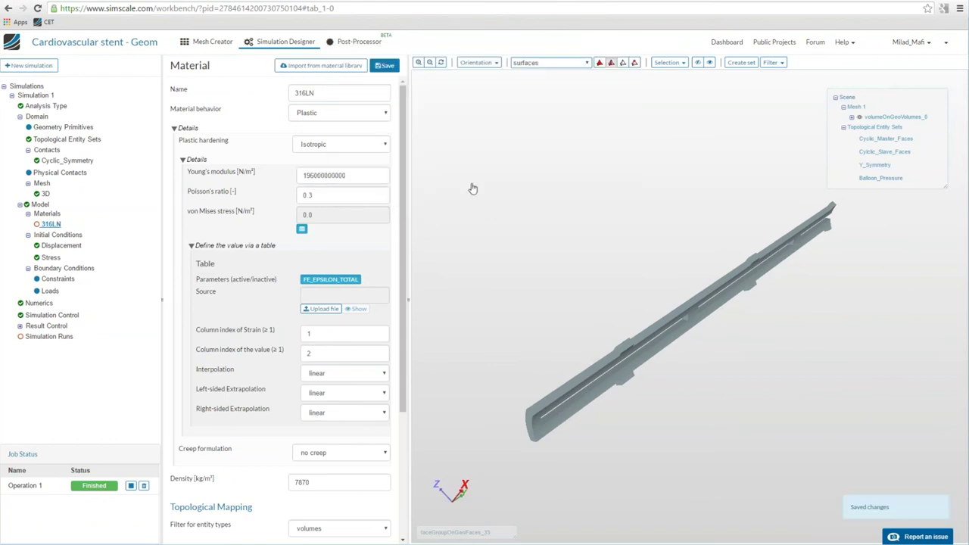
{"action": "left_click", "coordinate": [349, 199]}
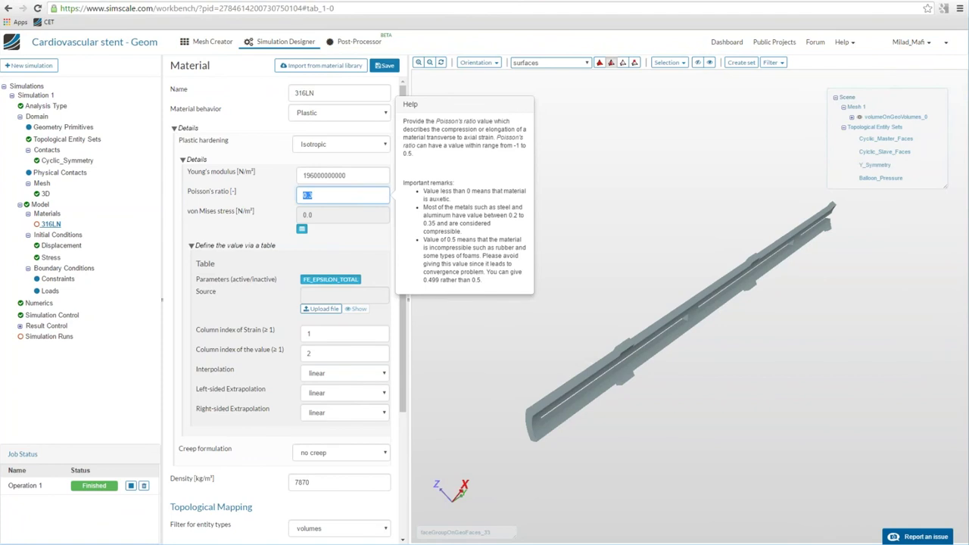
{"action": "type", "text": "0.3"}
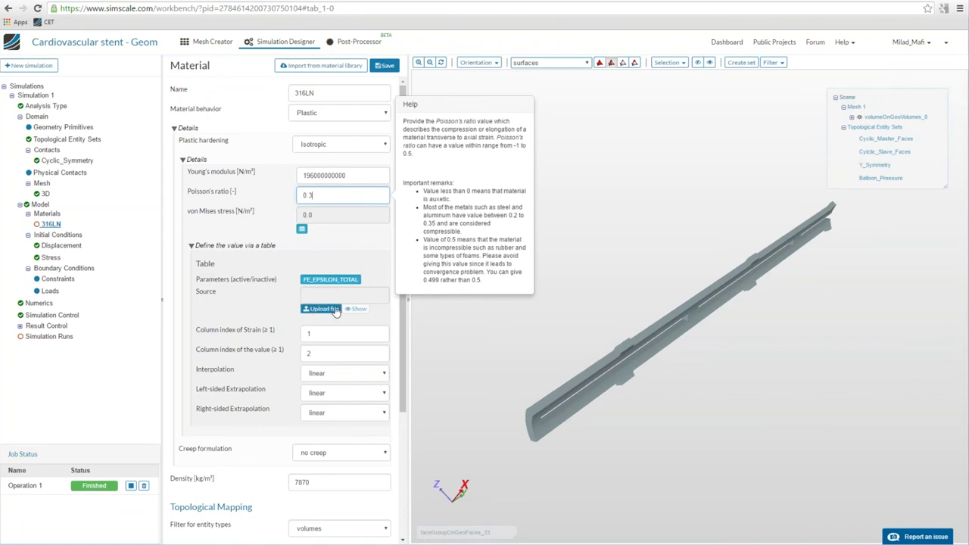
{"action": "left_click", "coordinate": [164, 363]}
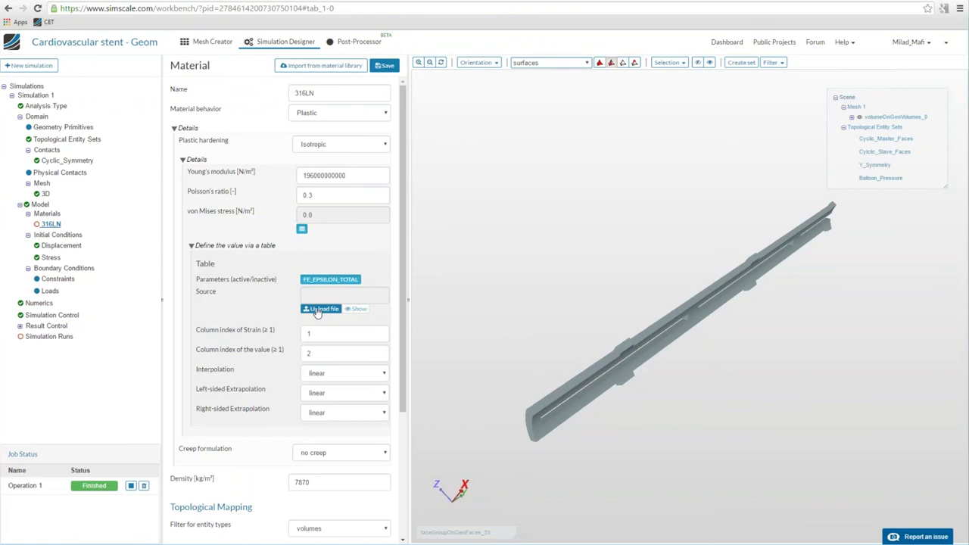
- Open the CSV upload for the von Mises stress table and examine the stress_strain.csv data format in Notepad++
{"action": "left_click", "coordinate": [318, 311]}
{"action": "left_click", "coordinate": [523, 119]}
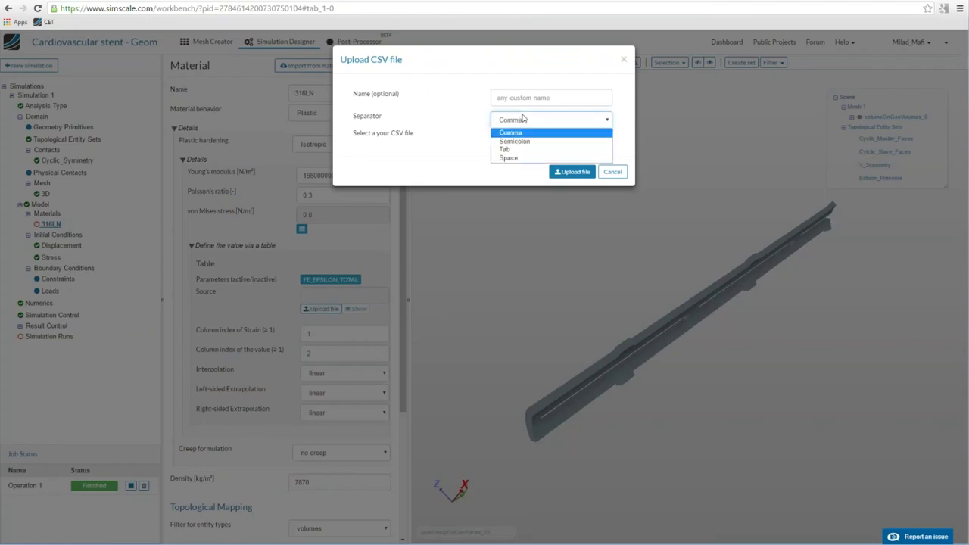
{"action": "left_click", "coordinate": [497, 98]}
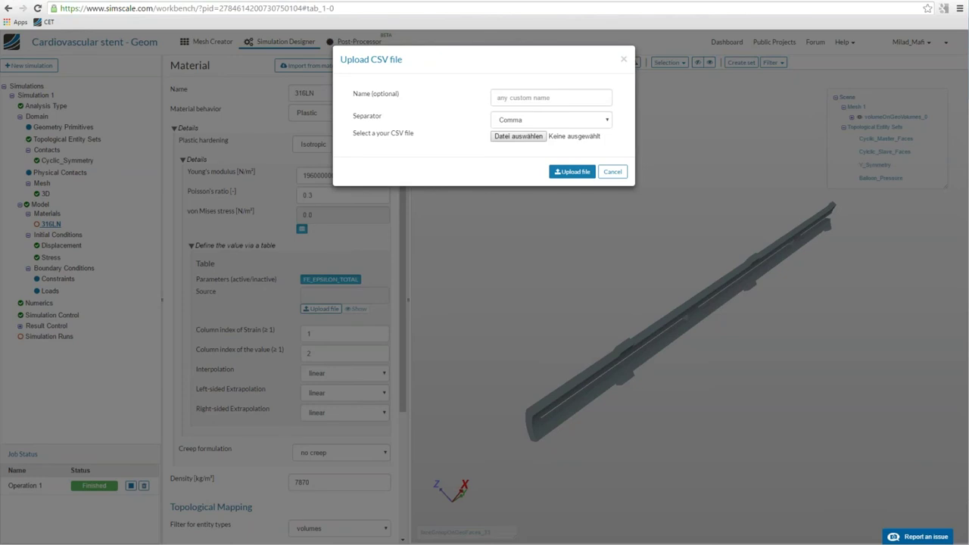
{"action": "key", "text": "alt+Tab"}
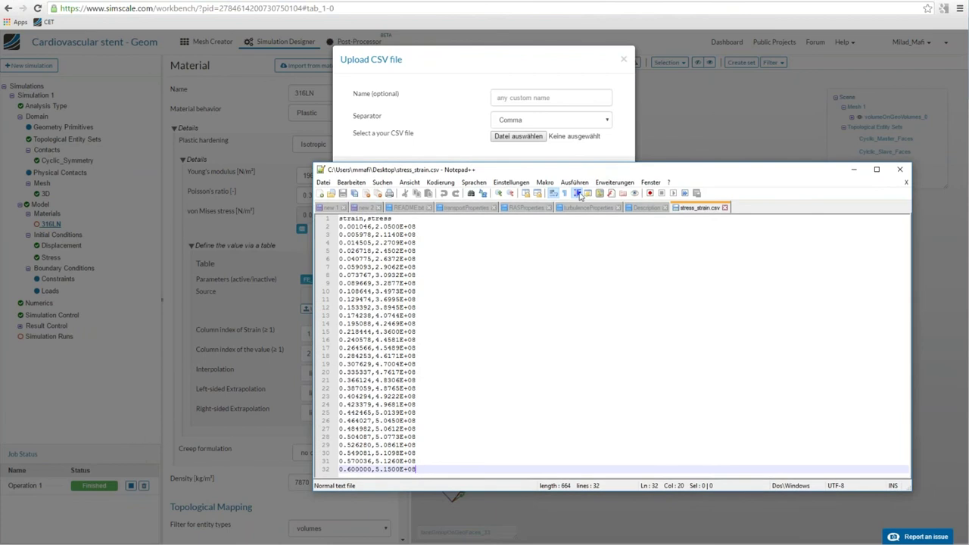
{"action": "left_click", "coordinate": [409, 315]}
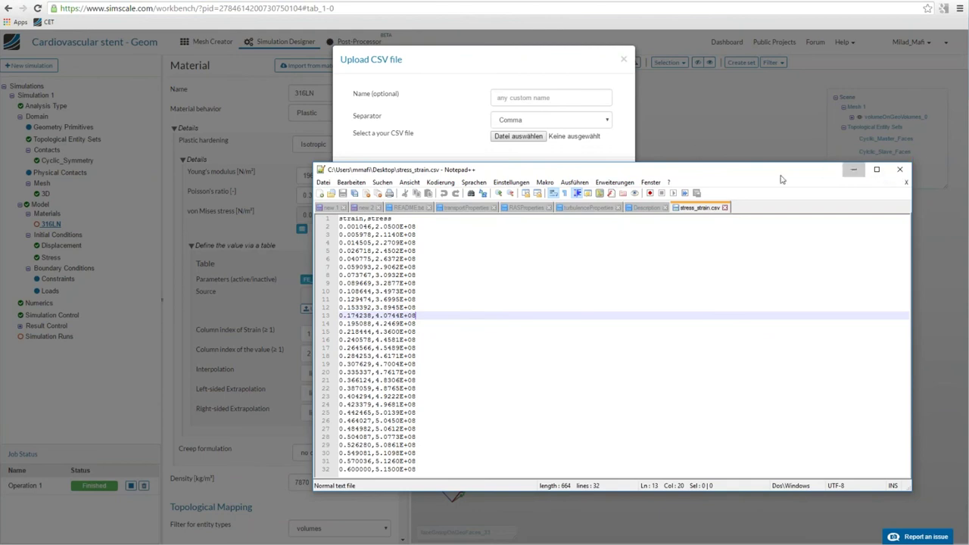
{"action": "left_click", "coordinate": [854, 170]}
- Upload stress_strain.csv from the Desktop as a comma-separated table named 316LN and view the uploaded stress-strain table
{"action": "left_click", "coordinate": [545, 98]}
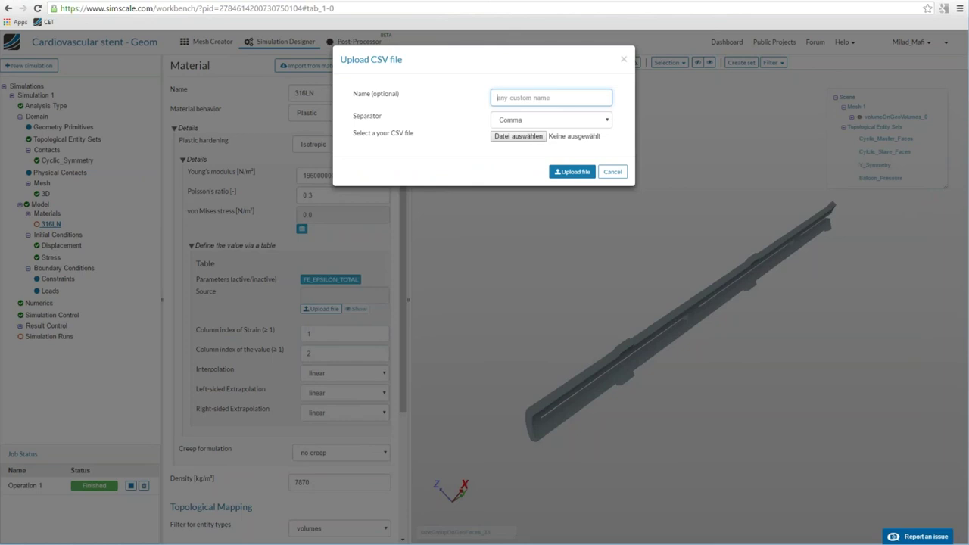
{"action": "left_click", "coordinate": [551, 120]}
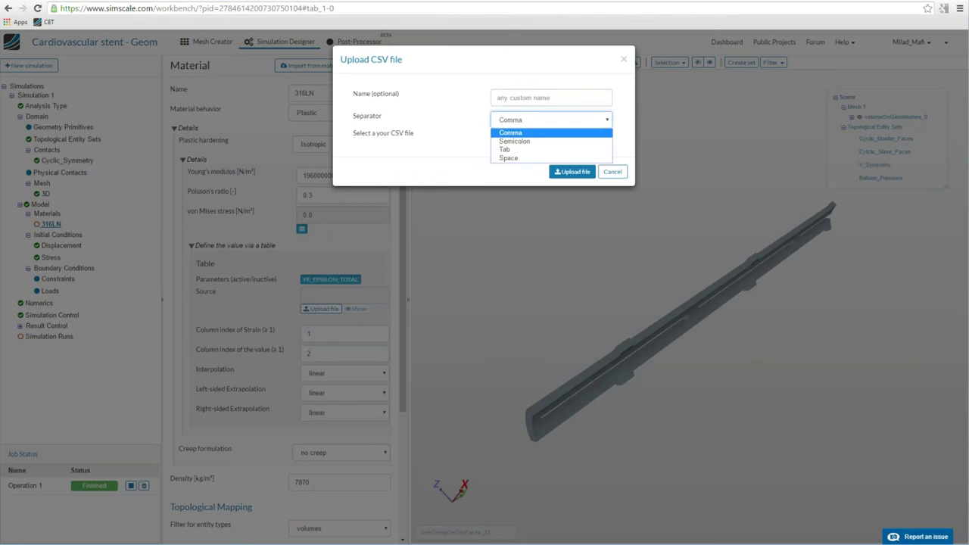
{"action": "left_click", "coordinate": [537, 97]}
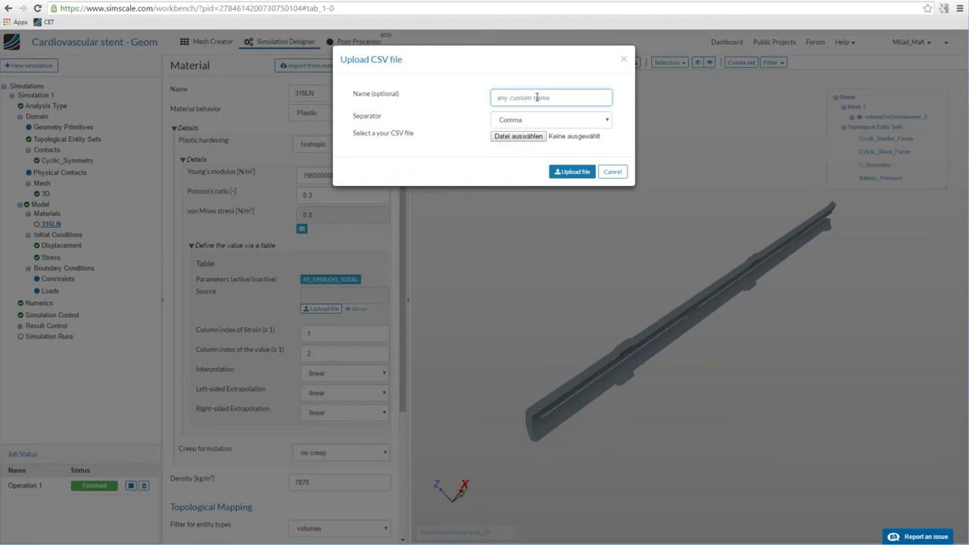
{"action": "type", "text": "316LN"}
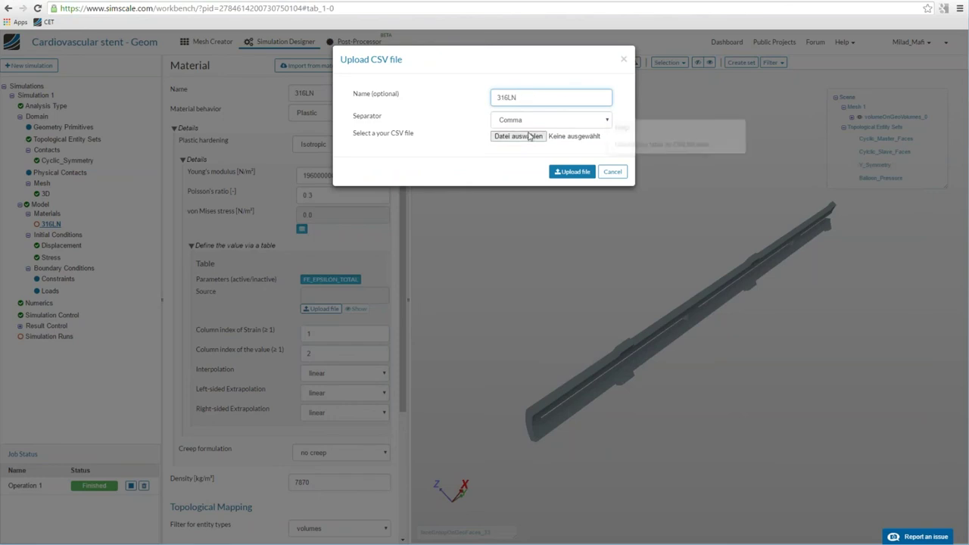
{"action": "left_click", "coordinate": [530, 137]}
{"action": "left_click", "coordinate": [40, 48]}
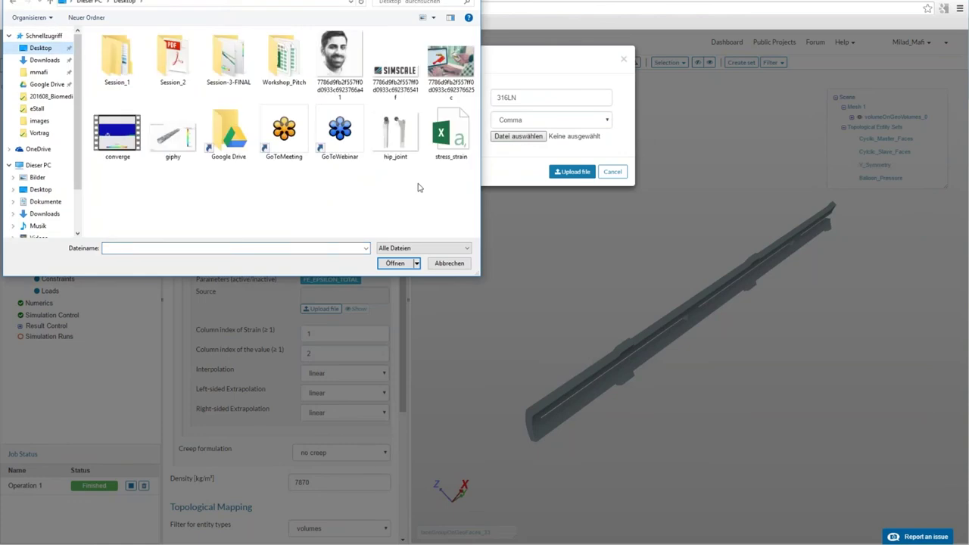
{"action": "double_click", "coordinate": [451, 135]}
{"action": "left_click", "coordinate": [572, 171]}
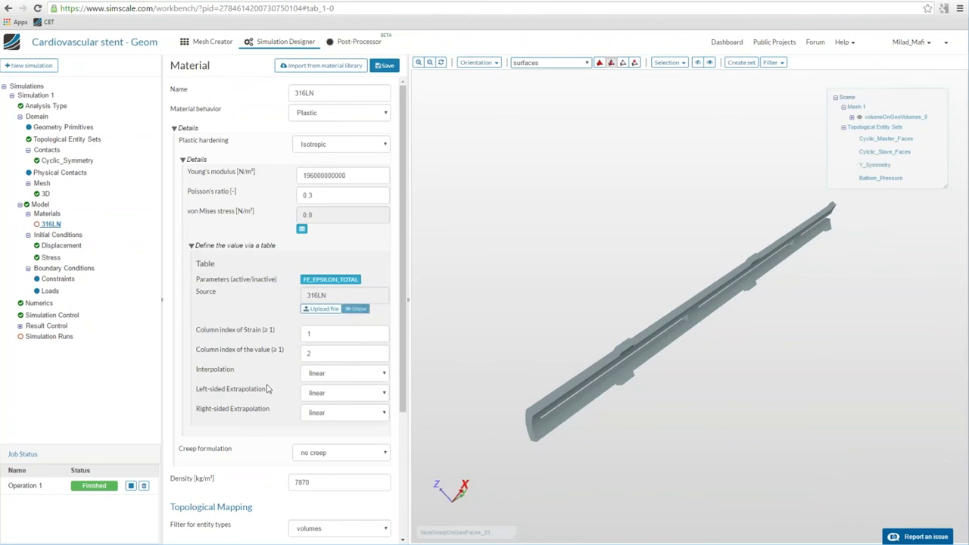
{"action": "left_click", "coordinate": [356, 308]}
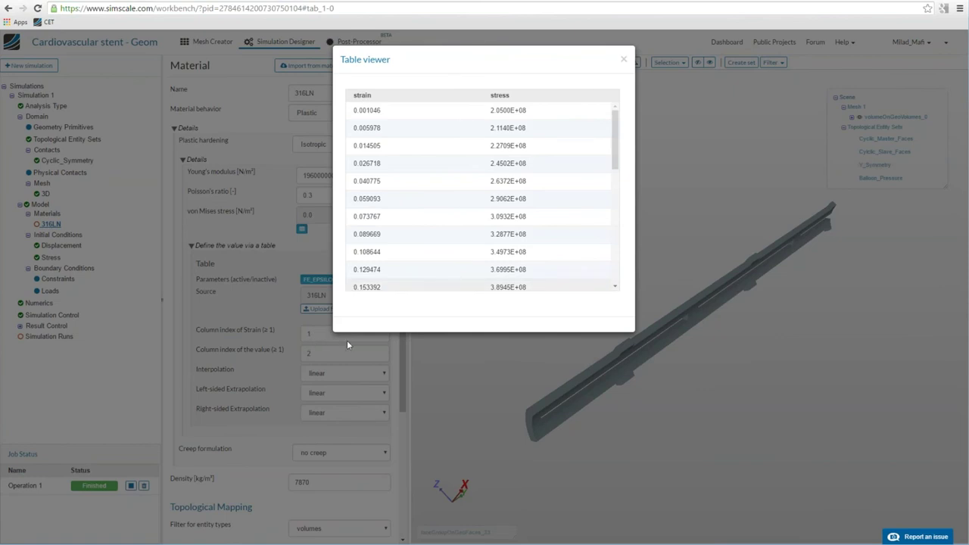
{"action": "left_click", "coordinate": [623, 58]}
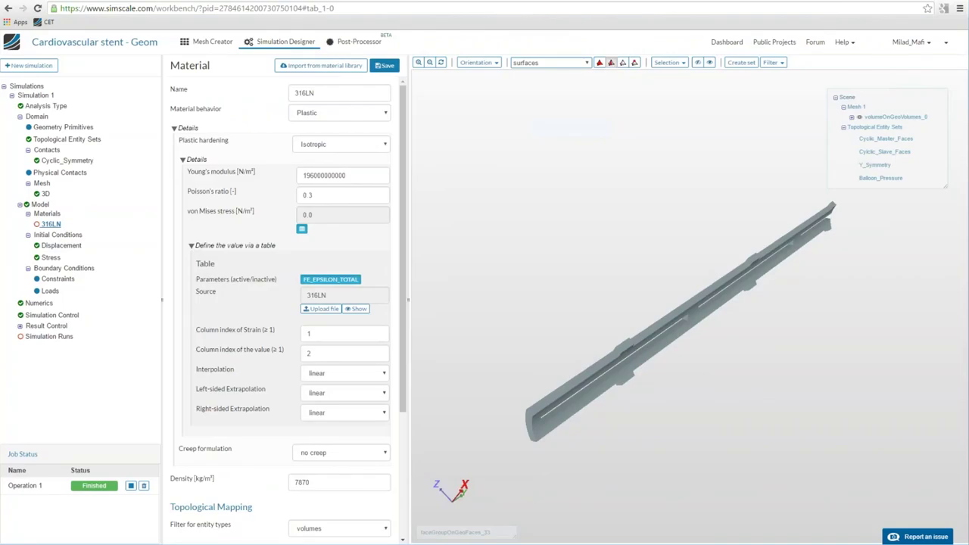
- Review the available interpolation types for the stress table and the creep formulation options of the 316LN material
{"action": "left_click", "coordinate": [364, 373]}
{"action": "left_click", "coordinate": [400, 320]}
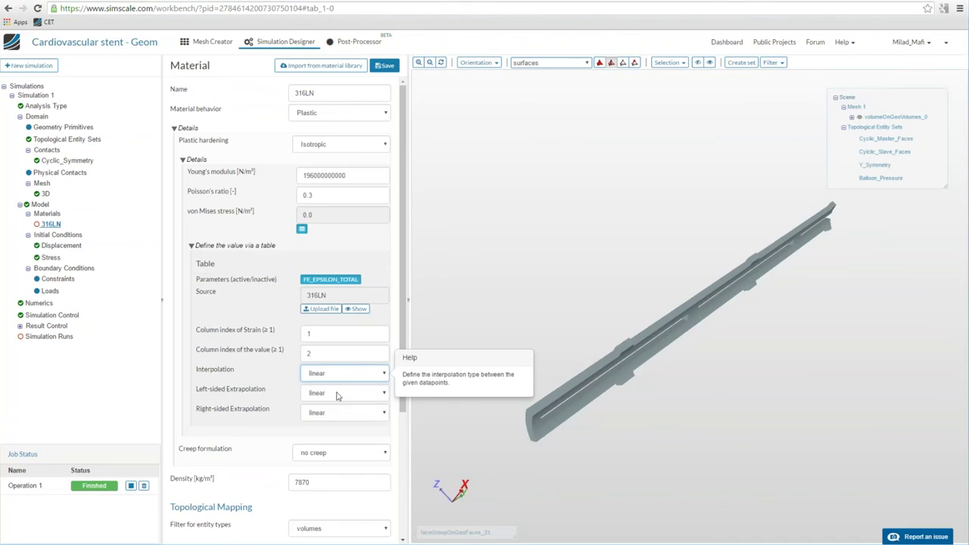
{"action": "left_click", "coordinate": [319, 374]}
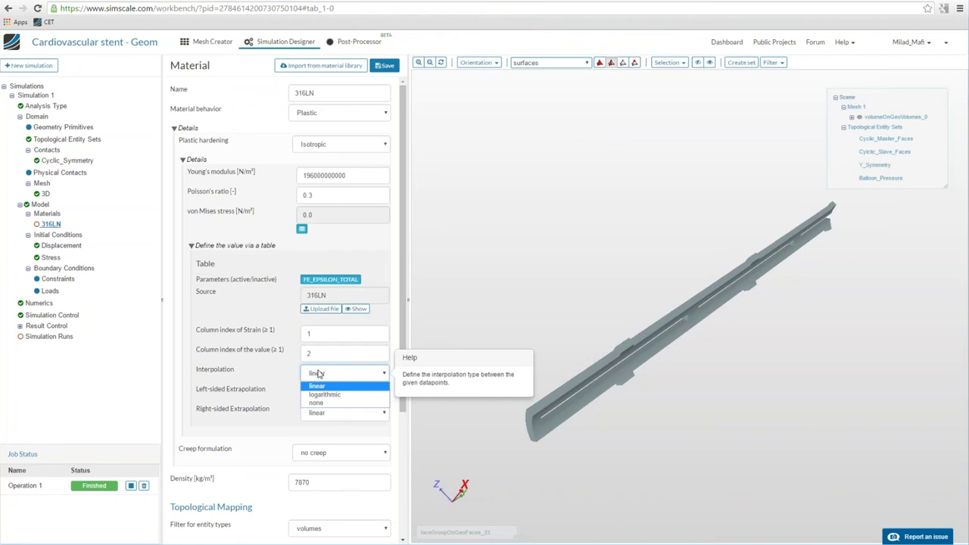
{"action": "left_click", "coordinate": [318, 371]}
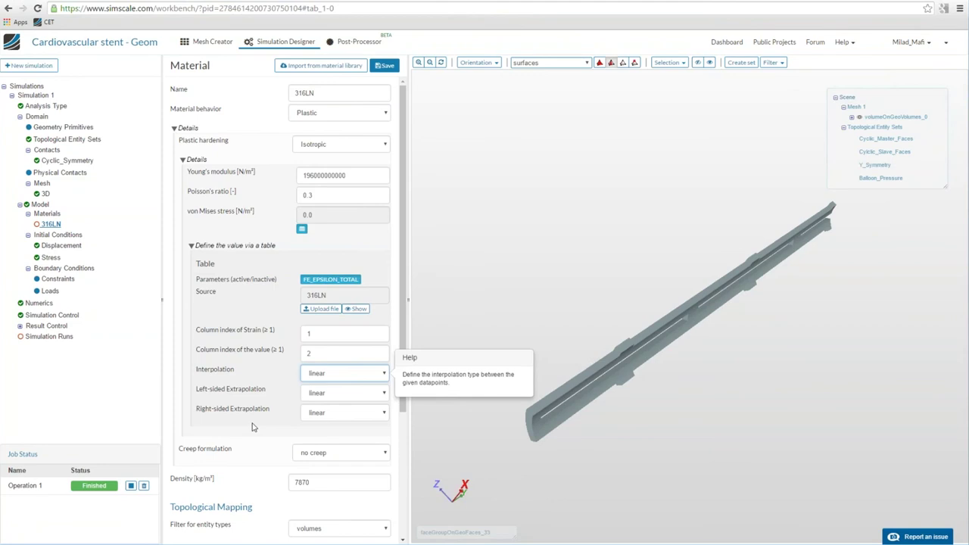
{"action": "left_click", "coordinate": [318, 452]}
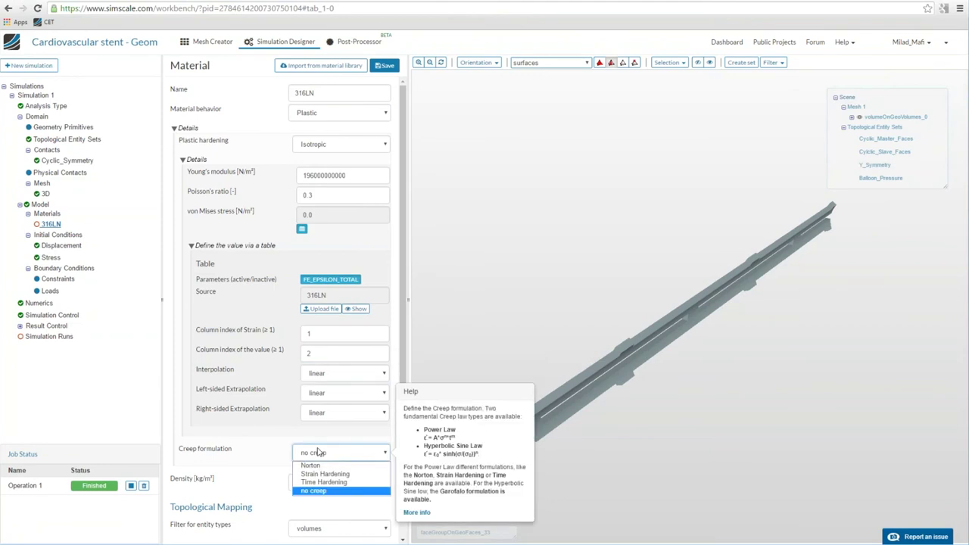
{"action": "left_click", "coordinate": [319, 452]}
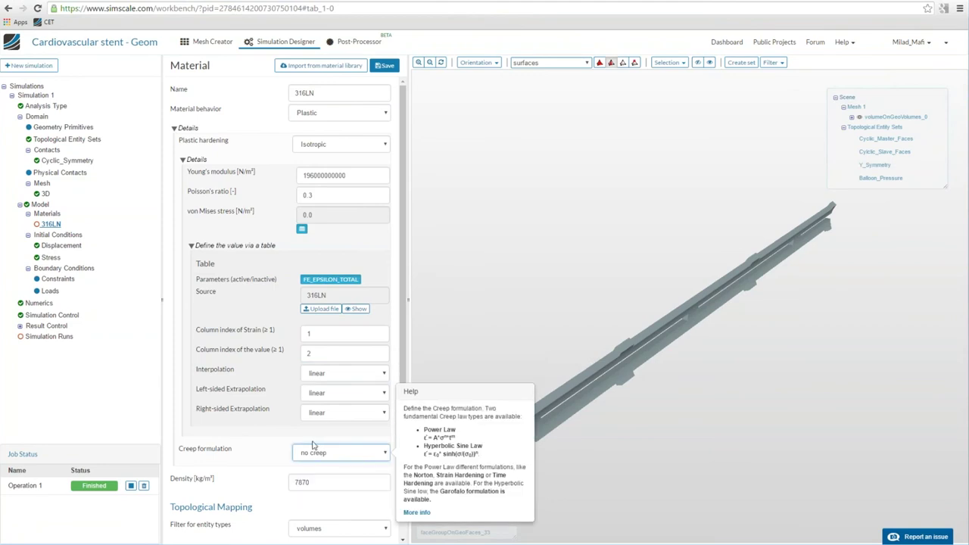
{"action": "scroll", "coordinate": [256, 447], "scroll_direction": "down", "scroll_amount": 1}
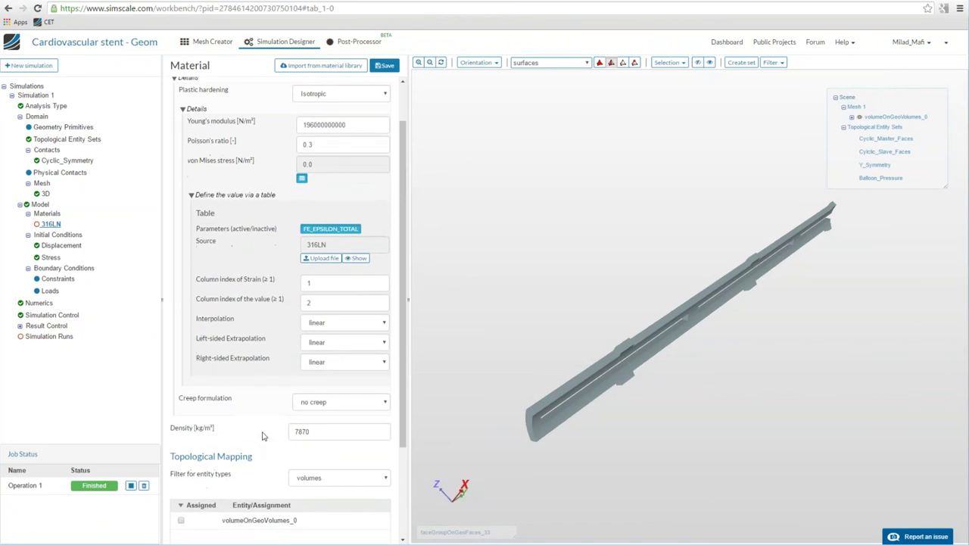
- Set the 316LN material's density to 7990 kg/m³, assign it to volumeOnGeoVolumes_0 and save the material
{"action": "left_click", "coordinate": [336, 431]}
{"action": "type", "text": "7"}
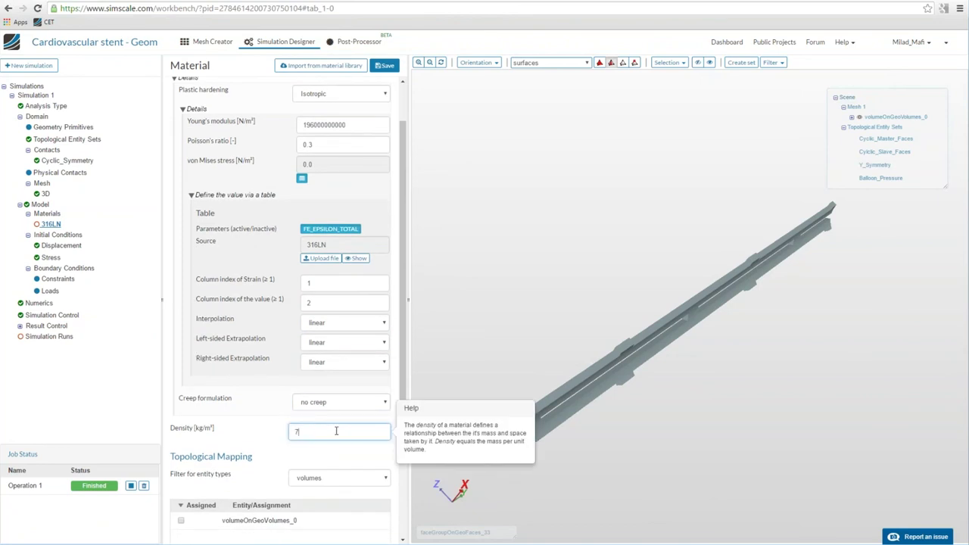
{"action": "type", "text": "990"}
{"action": "left_click", "coordinate": [297, 521]}
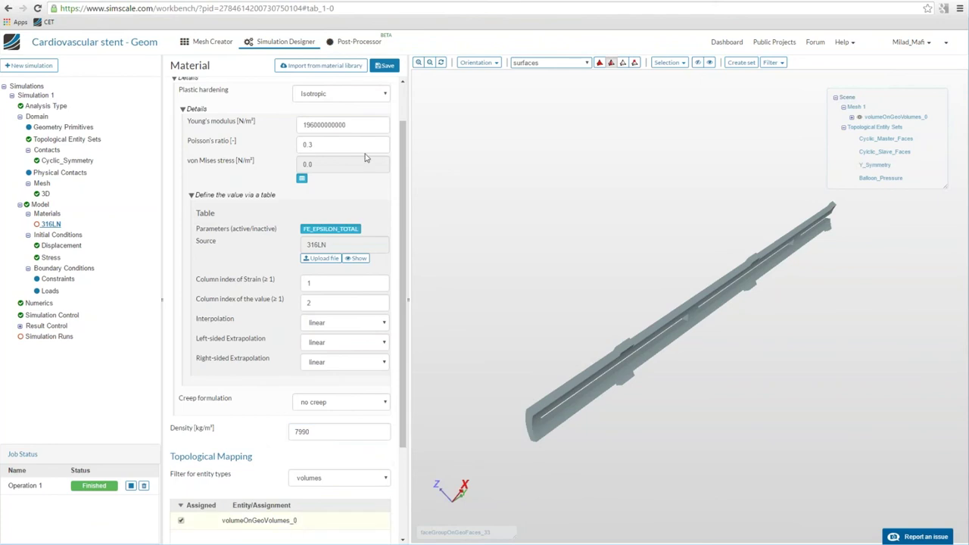
{"action": "left_click", "coordinate": [385, 66]}
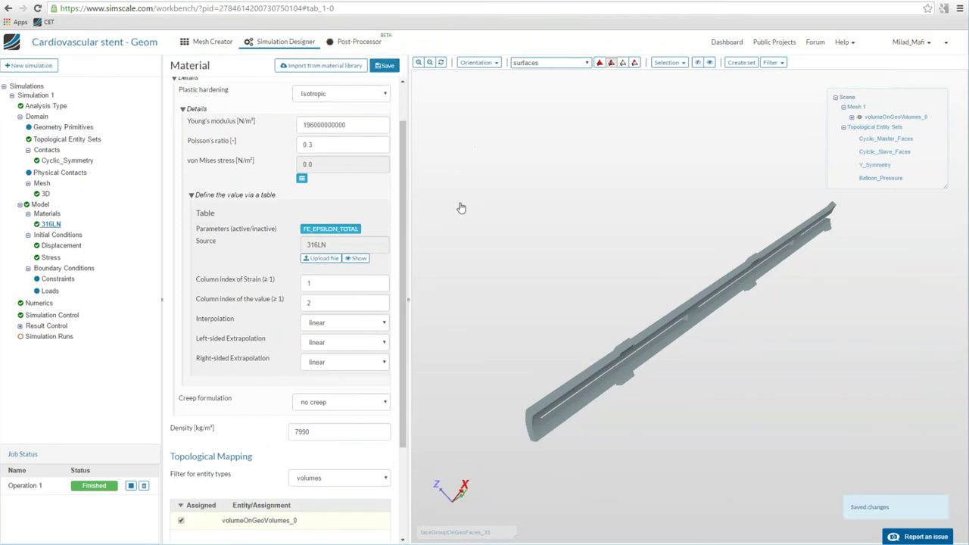
{"action": "scroll", "coordinate": [403, 265], "scroll_direction": "up", "scroll_amount": 2}
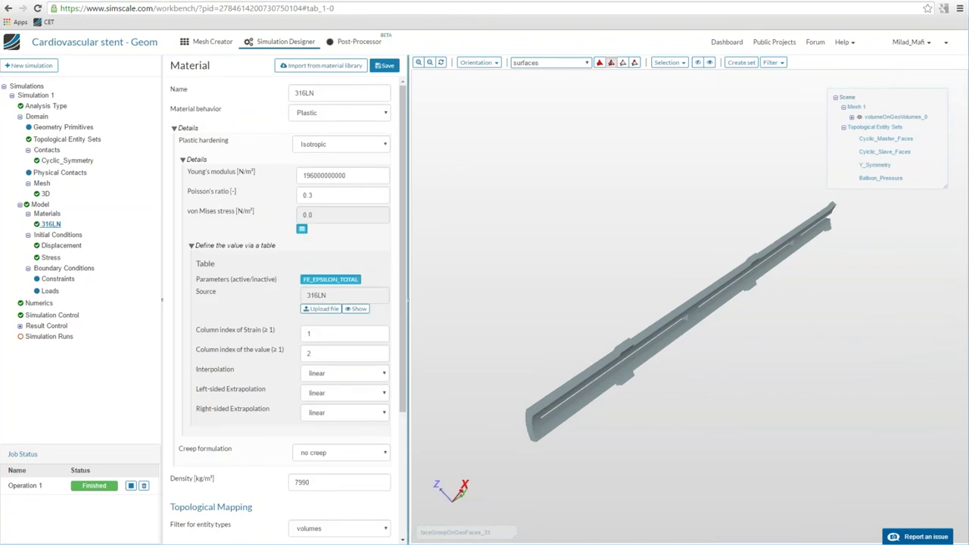
{"action": "scroll", "coordinate": [409, 279], "scroll_direction": "down", "scroll_amount": 2}
{"action": "scroll", "coordinate": [409, 278], "scroll_direction": "up", "scroll_amount": 2}
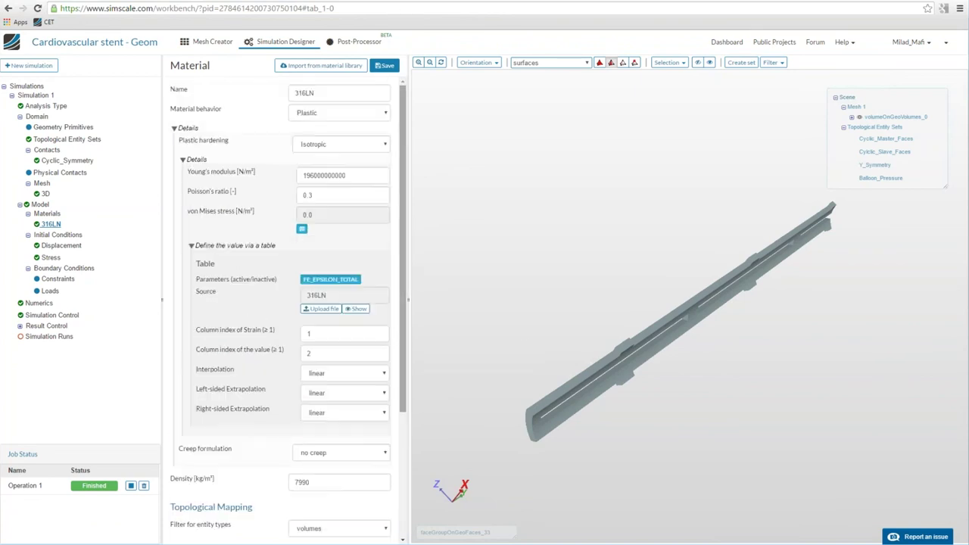
- Review the initial conditions for displacement and stress
{"action": "left_click", "coordinate": [59, 237]}
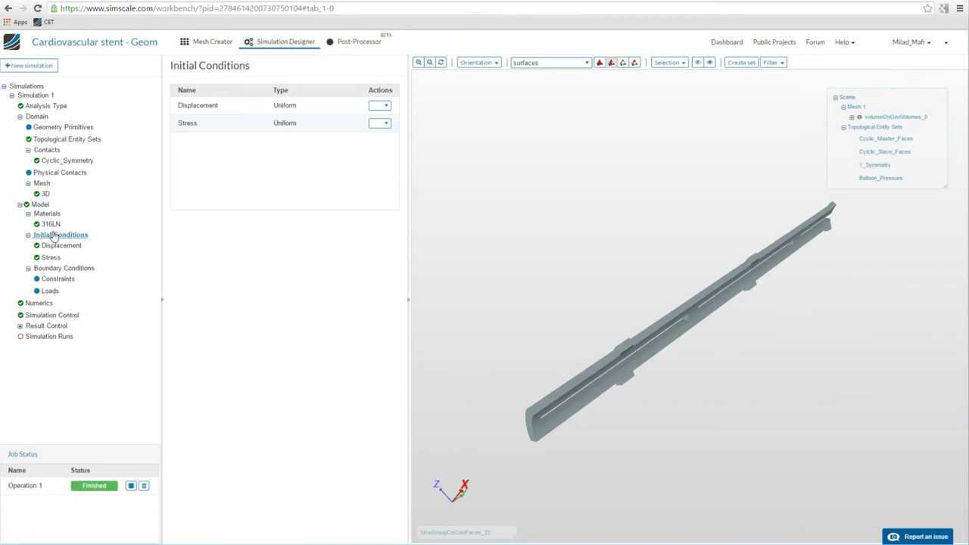
{"action": "left_click", "coordinate": [48, 248]}
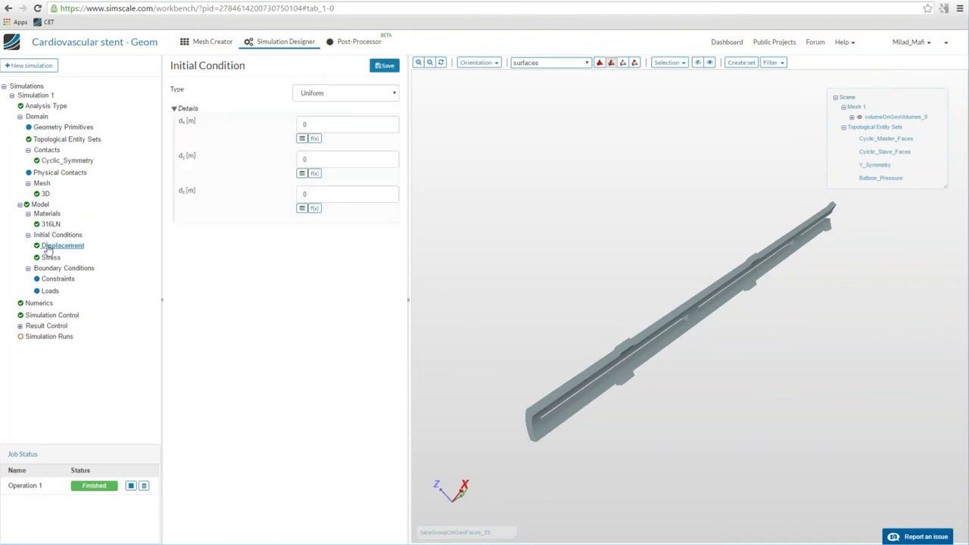
{"action": "left_click", "coordinate": [49, 257]}
- Create a new constraint boundary condition and name it X-Restriction
{"action": "left_click", "coordinate": [47, 269]}
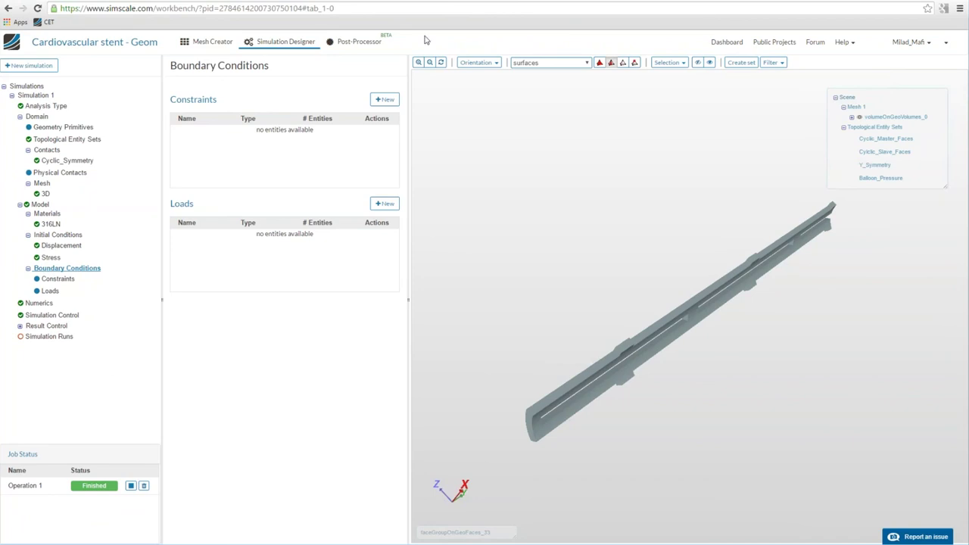
{"action": "left_click", "coordinate": [385, 99]}
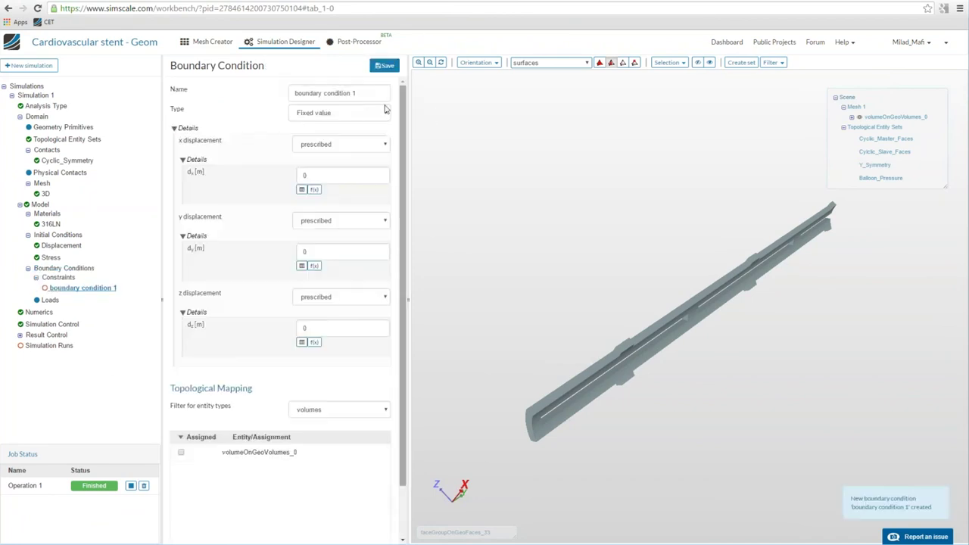
{"action": "triple_click", "coordinate": [336, 91]}
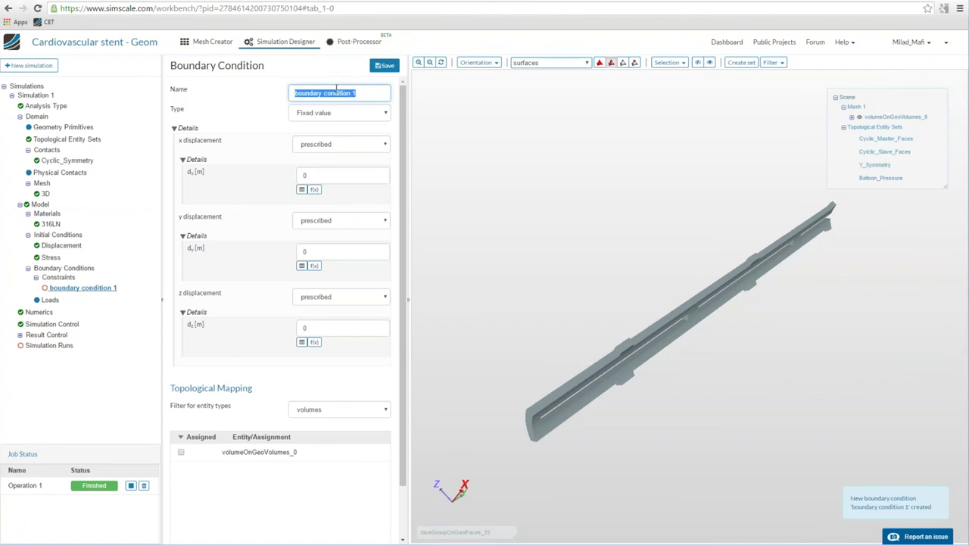
{"action": "type", "text": "X-Restriction"}
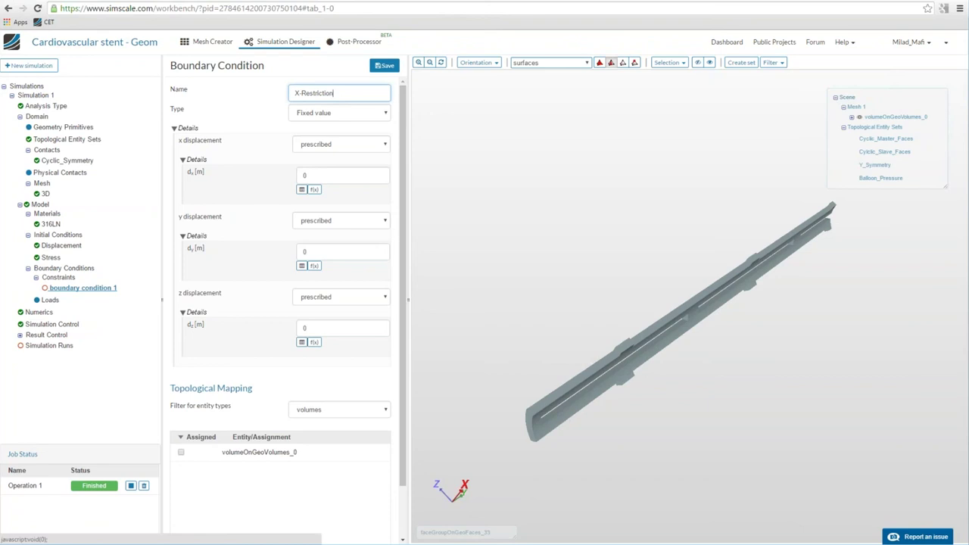
- Set the y and z displacements of the X-Restriction constraint to unconstrained
{"action": "left_click_drag", "start_coordinate": [591, 252], "coordinate": [603, 249]}
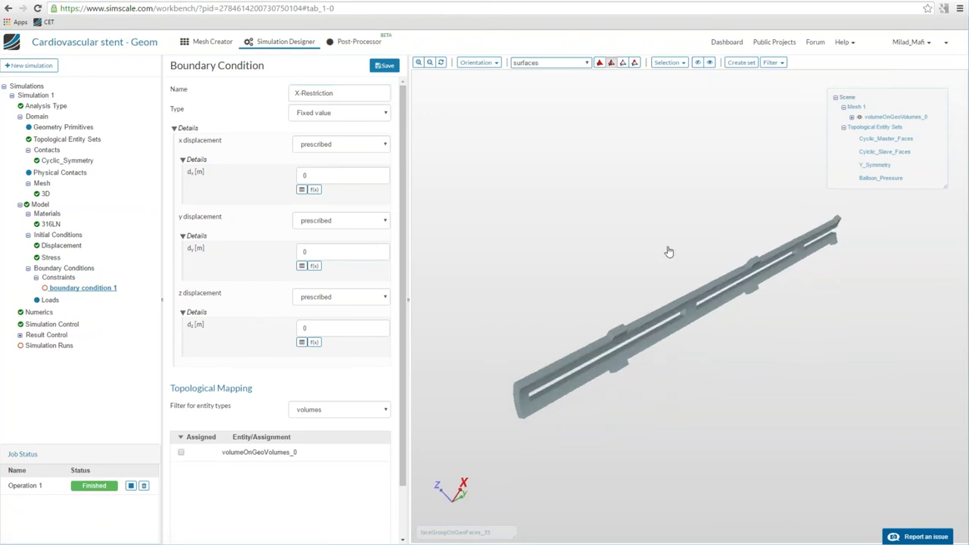
{"action": "left_click_drag", "start_coordinate": [671, 255], "coordinate": [673, 258]}
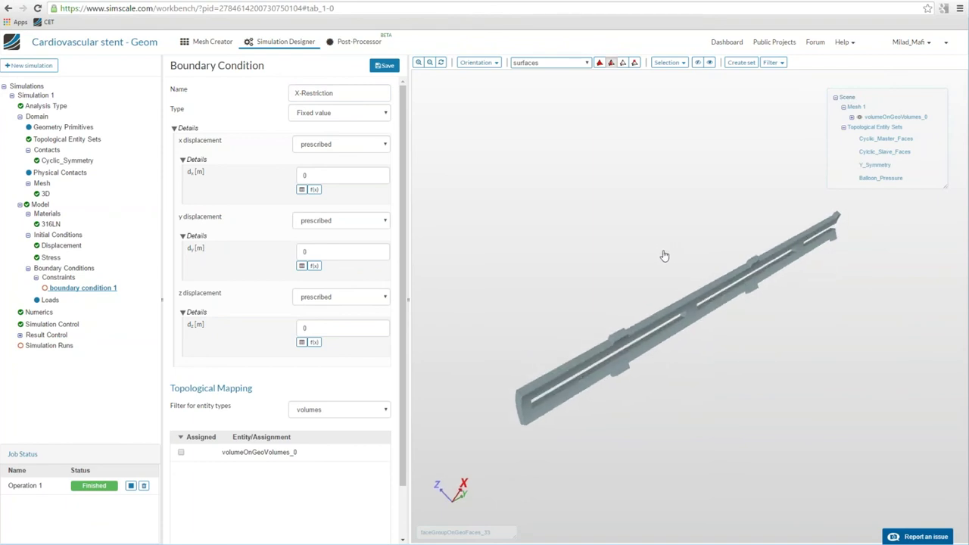
{"action": "left_click_drag", "start_coordinate": [577, 255], "coordinate": [558, 266]}
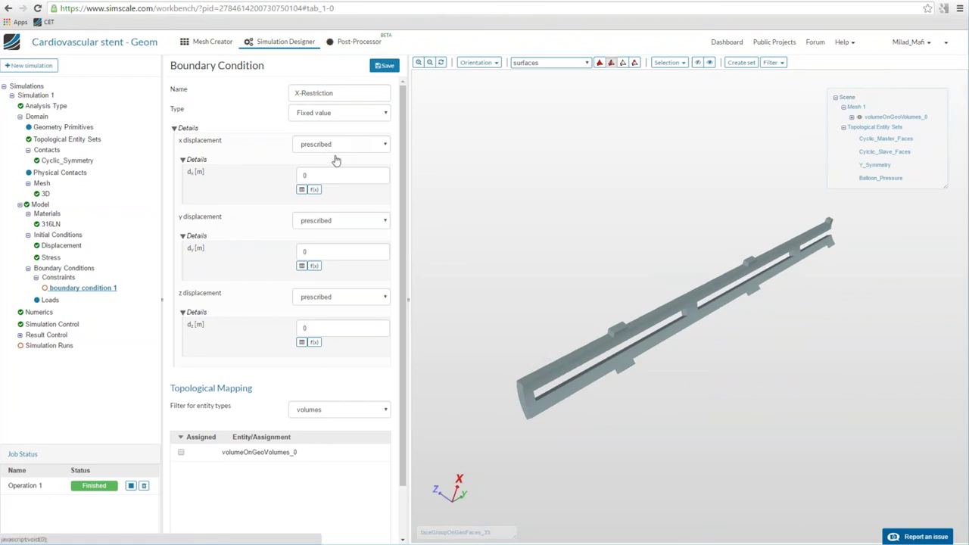
{"action": "left_click", "coordinate": [321, 221]}
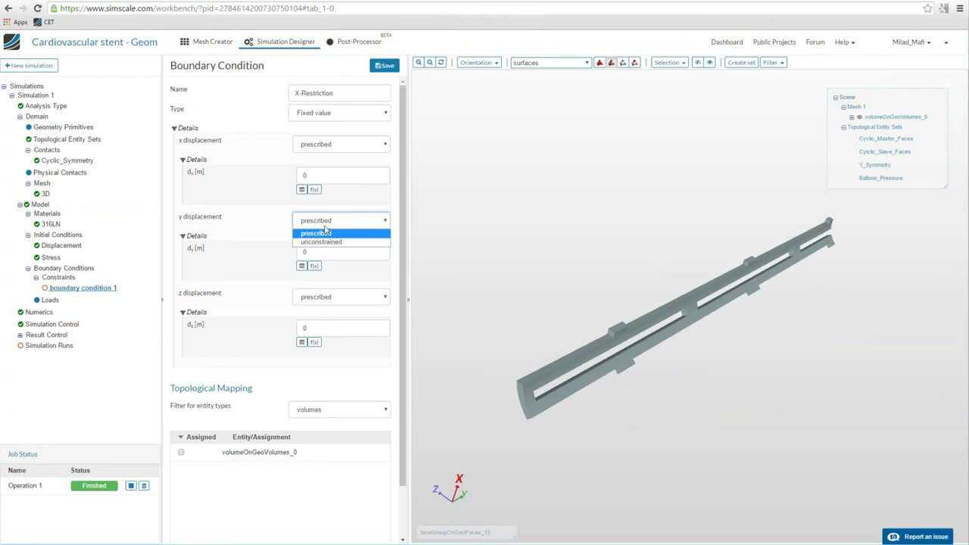
{"action": "left_click", "coordinate": [321, 243]}
{"action": "left_click", "coordinate": [314, 240]}
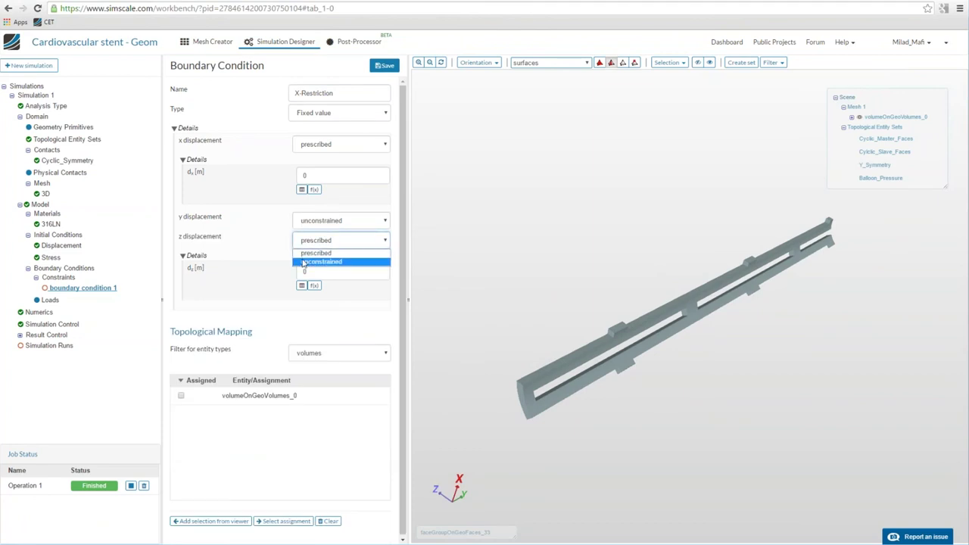
{"action": "left_click", "coordinate": [303, 262]}
- Assign the X-Restriction constraint to the Cyclic_Master_Faces face set, save it and highlight the assigned faces in the model
{"action": "left_click", "coordinate": [339, 296]}
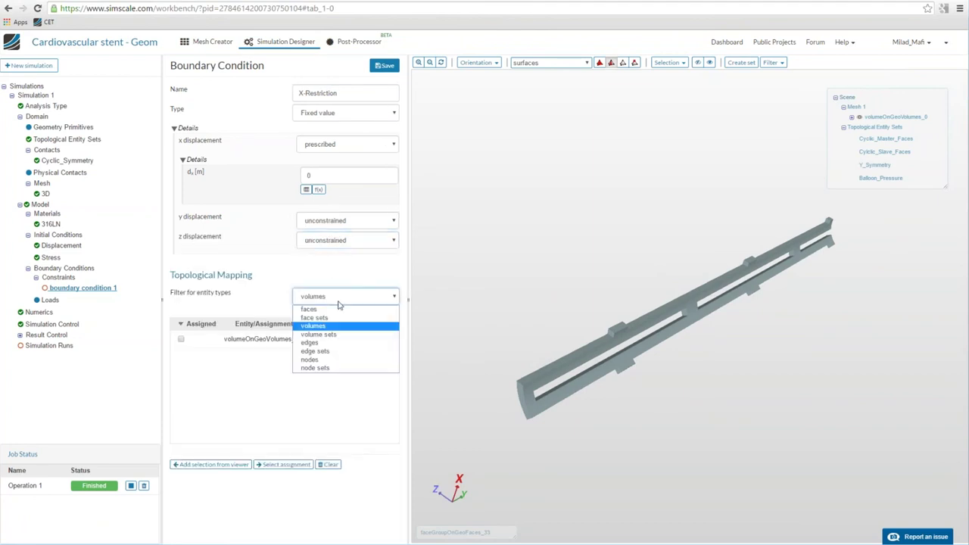
{"action": "left_click", "coordinate": [317, 318]}
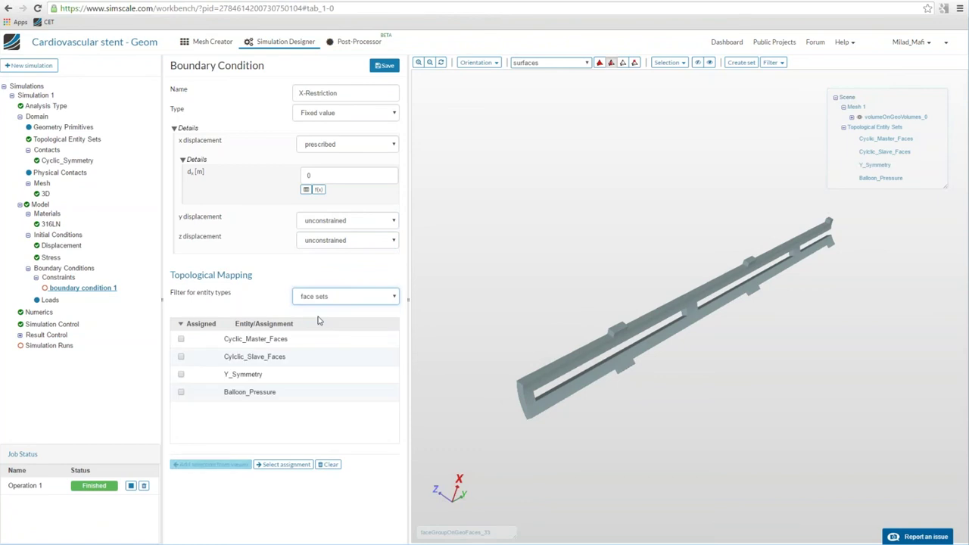
{"action": "left_click", "coordinate": [279, 342]}
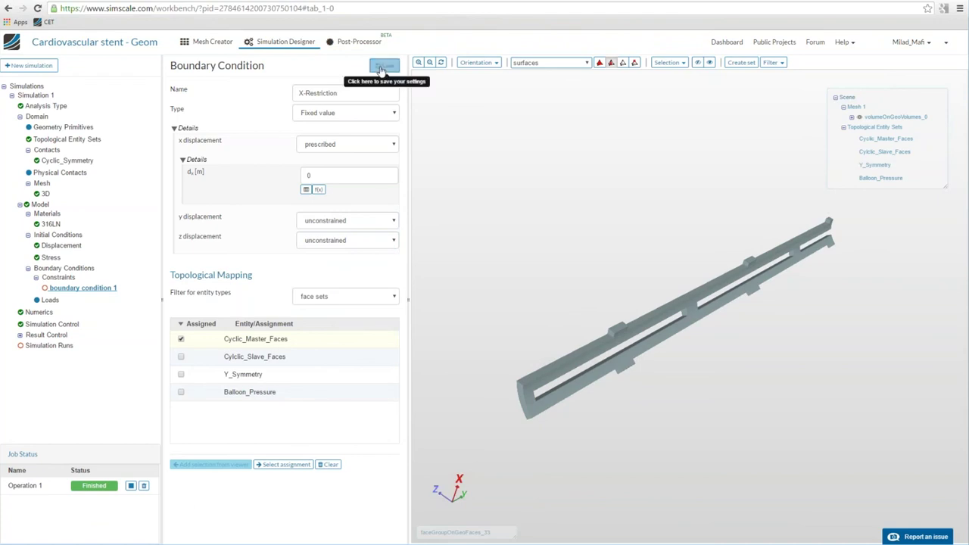
{"action": "left_click", "coordinate": [384, 65]}
{"action": "left_click", "coordinate": [274, 464]}
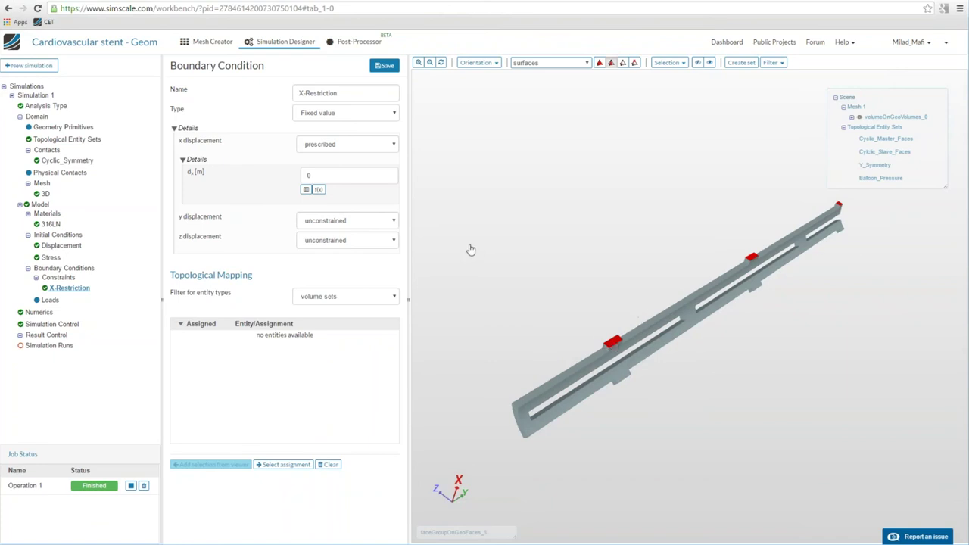
- Create a second constraint boundary condition and name it Y-Symmetry
{"action": "left_click", "coordinate": [59, 277]}
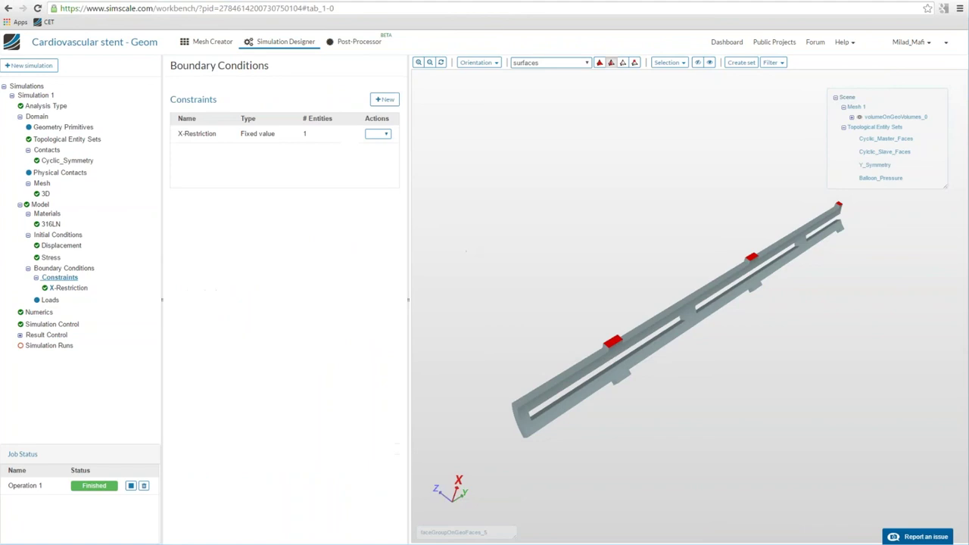
{"action": "left_click", "coordinate": [384, 100]}
{"action": "left_click", "coordinate": [351, 94]}
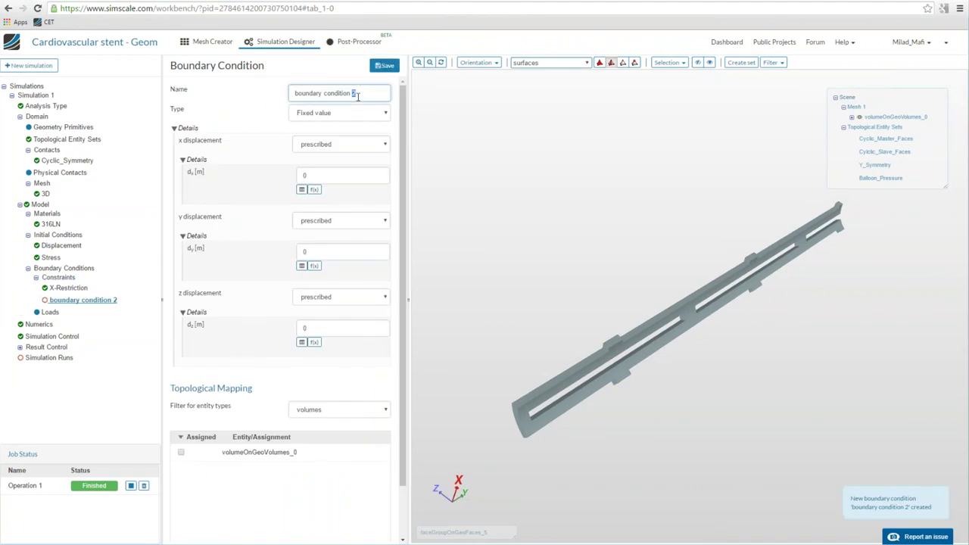
{"action": "key", "text": "ctrl+a"}
{"action": "type", "text": "Y_"}
{"action": "type", "text": "S"}
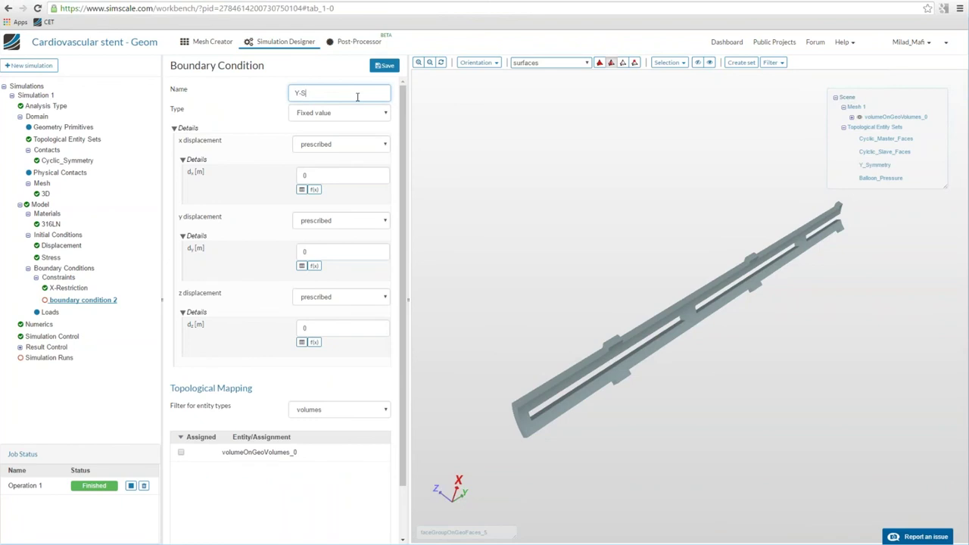
{"action": "type", "text": "ymmetry"}
- Set the x and z displacements of the Y-Symmetry constraint to unconstrained, with the y displacement prescribed
{"action": "left_click", "coordinate": [330, 222]}
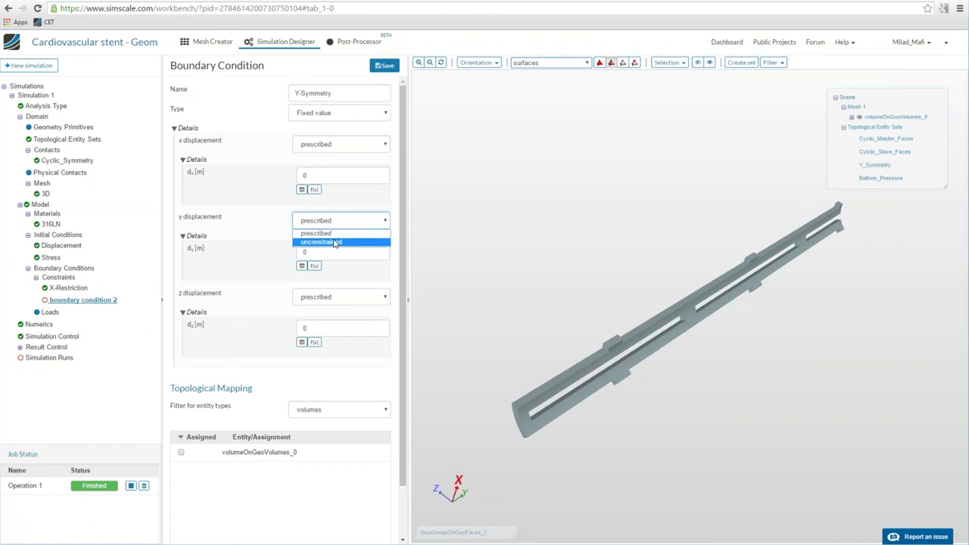
{"action": "left_click", "coordinate": [324, 145]}
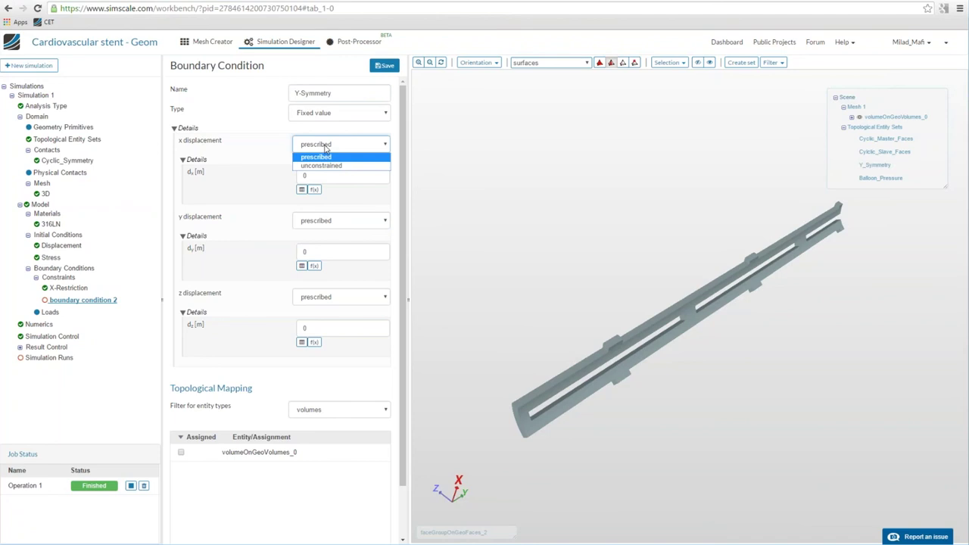
{"action": "left_click", "coordinate": [335, 166]}
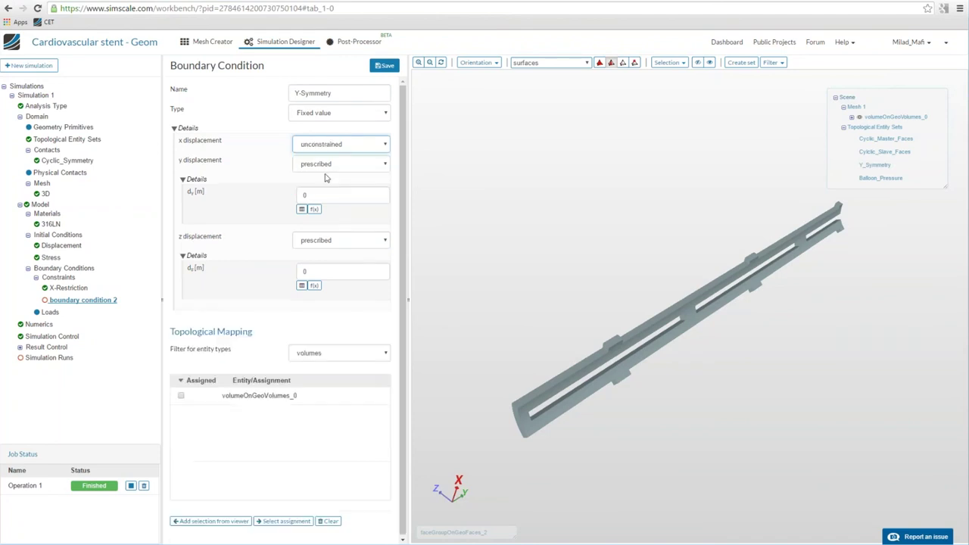
{"action": "left_click", "coordinate": [326, 240]}
{"action": "left_click", "coordinate": [324, 259]}
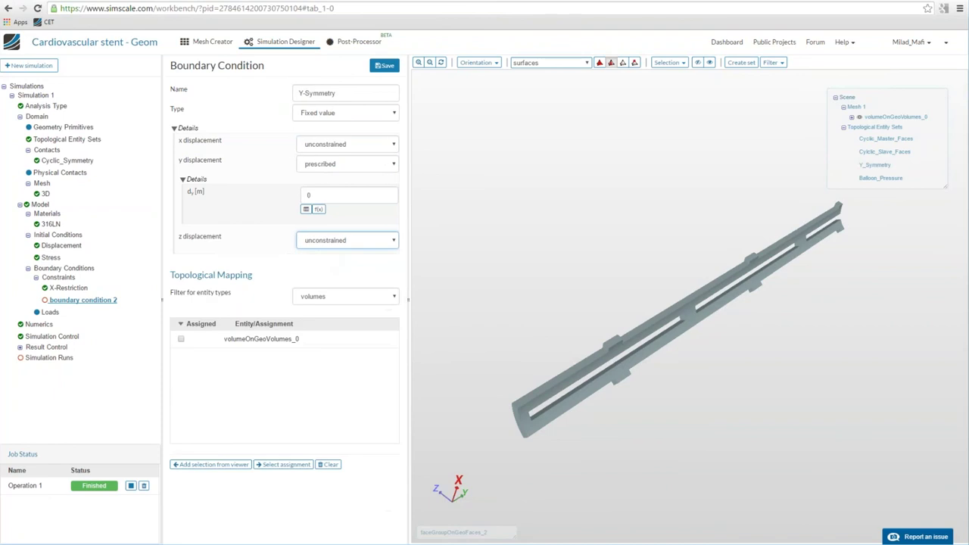
{"action": "left_click", "coordinate": [347, 164]}
{"action": "left_click", "coordinate": [324, 175]}
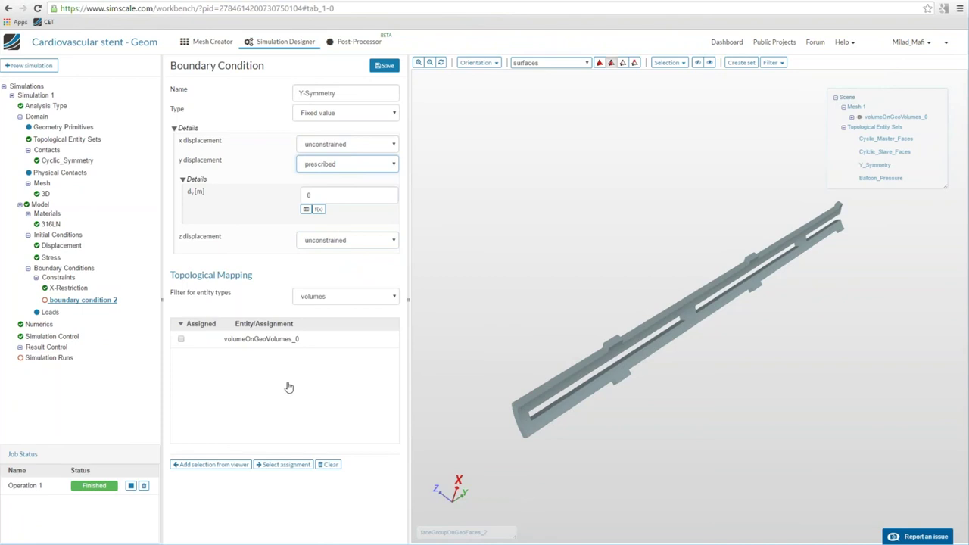
- Assign the Y-Symmetry constraint to the Y_Symmetry face set, save it and inspect the symmetry faces on the stent
{"action": "left_click", "coordinate": [344, 295]}
{"action": "left_click", "coordinate": [314, 317]}
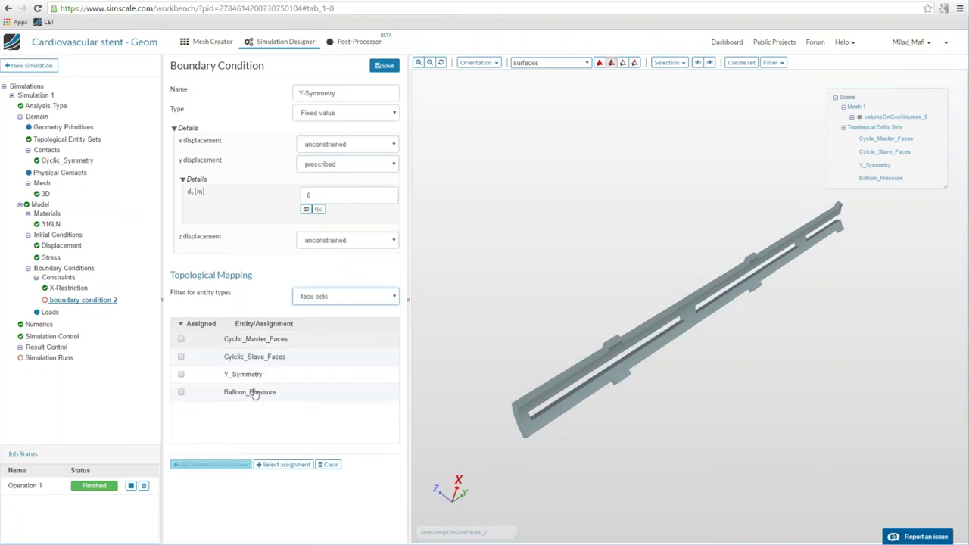
{"action": "left_click", "coordinate": [231, 465]}
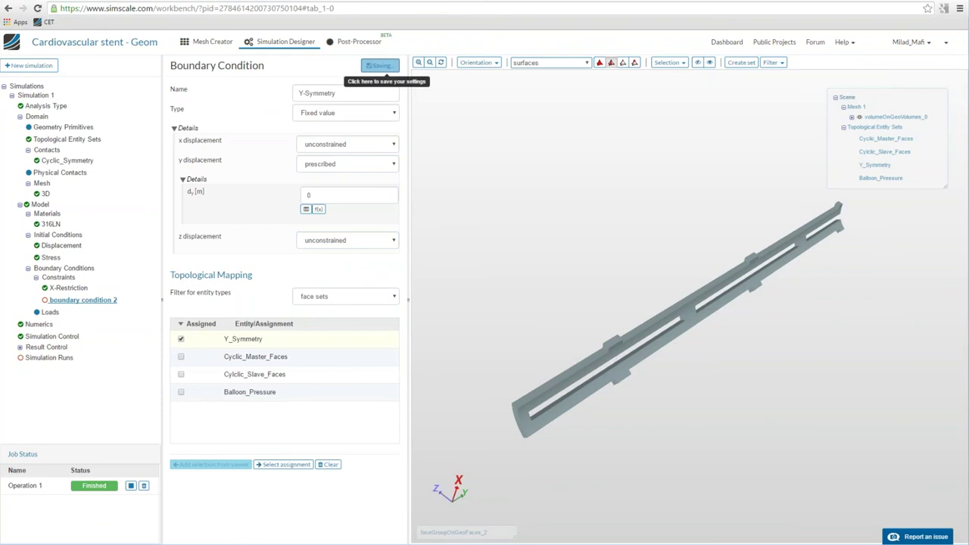
{"action": "left_click", "coordinate": [383, 65]}
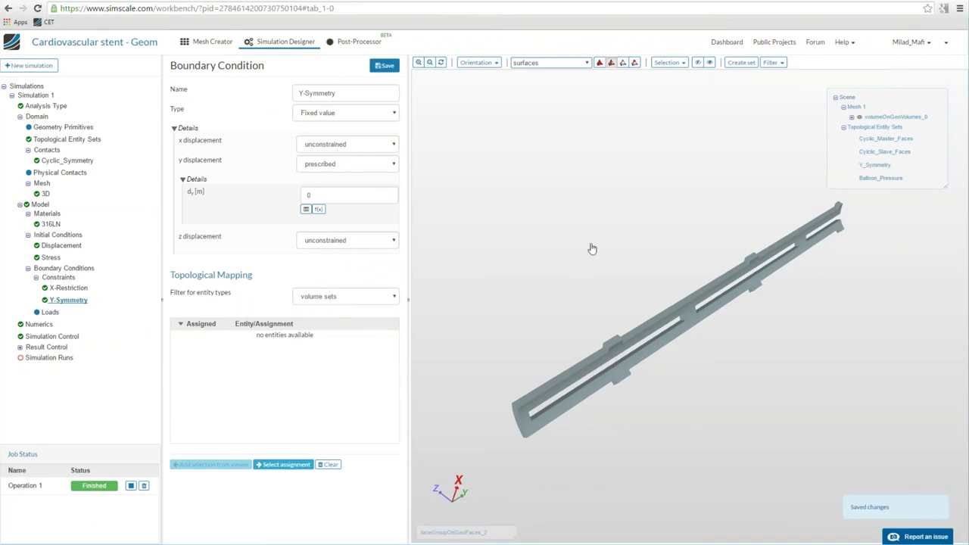
{"action": "left_click_drag", "start_coordinate": [591, 249], "coordinate": [515, 225]}
{"action": "left_click_drag", "start_coordinate": [741, 229], "coordinate": [732, 317]}
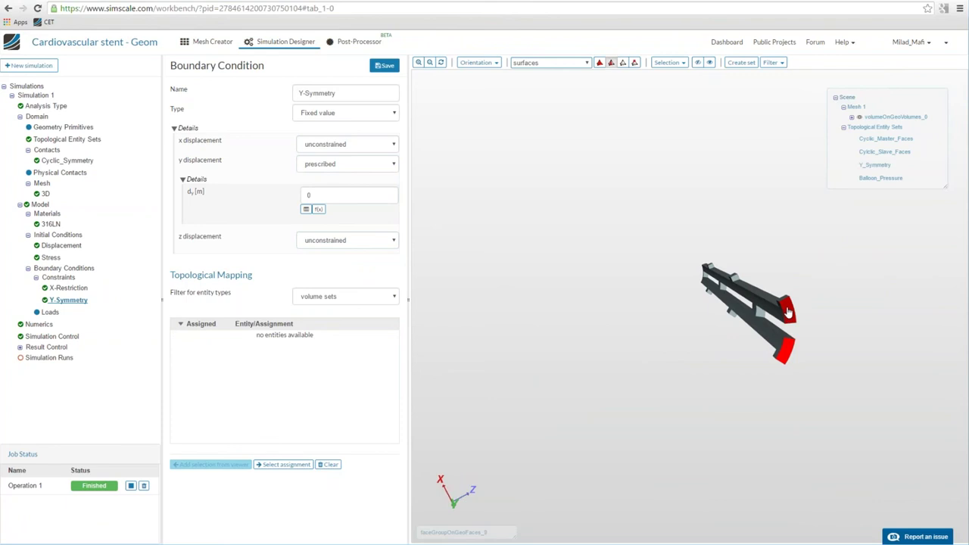
{"action": "left_click_drag", "start_coordinate": [567, 266], "coordinate": [788, 208]}
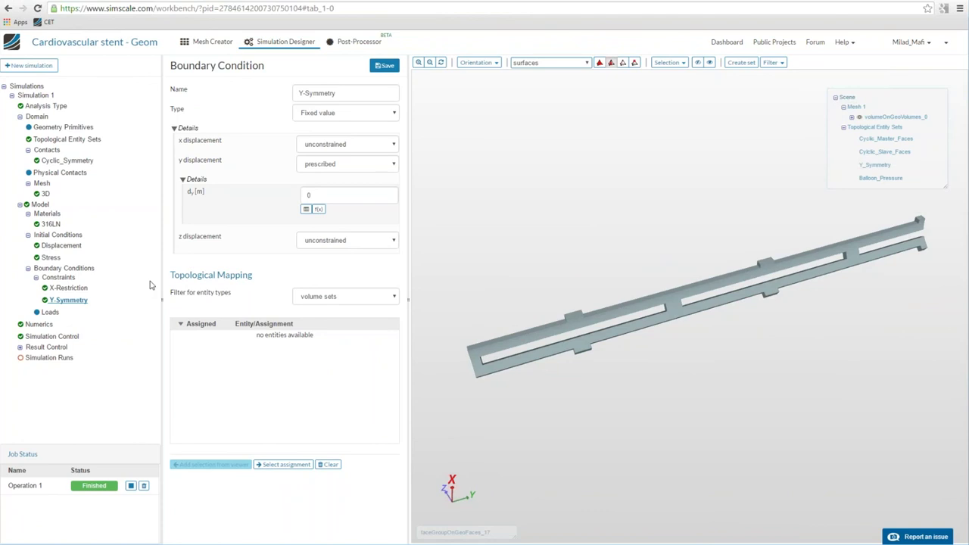
- Create a new pressure boundary condition under the loads
{"action": "left_click", "coordinate": [47, 313]}
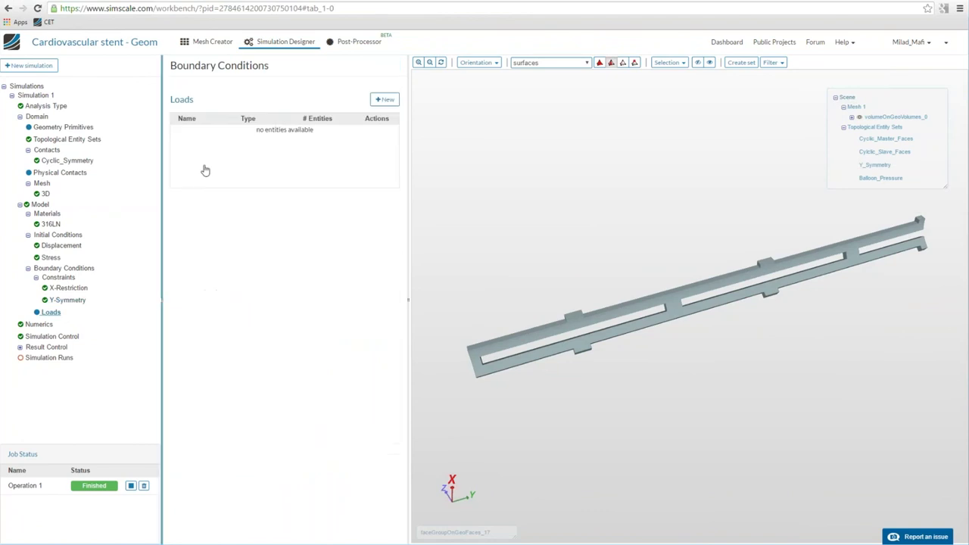
{"action": "left_click", "coordinate": [384, 99]}
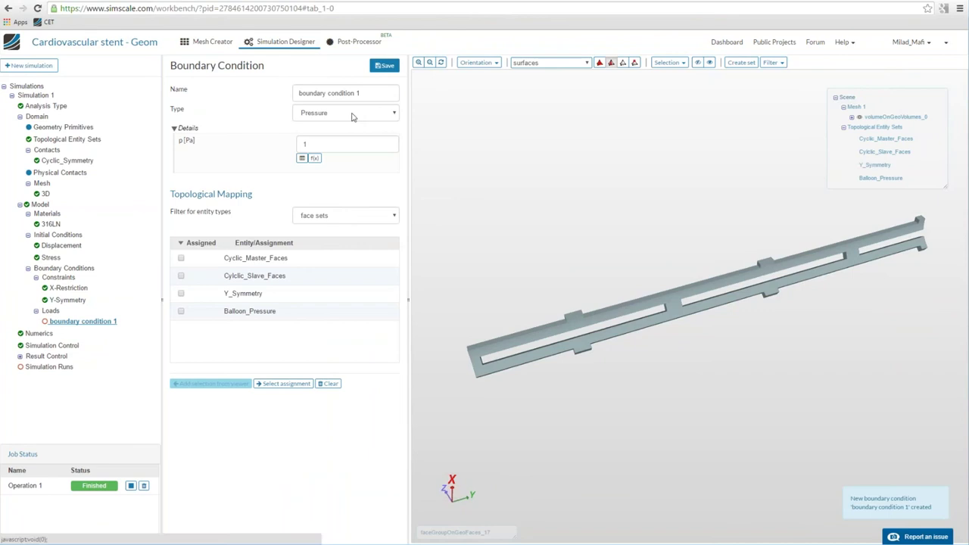
{"action": "left_click", "coordinate": [332, 144]}
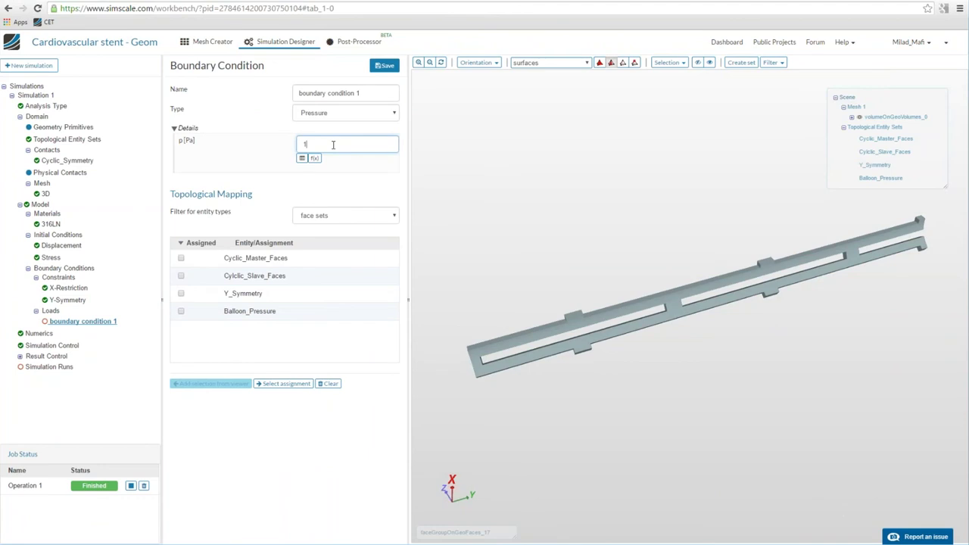
{"action": "type", "text": ".01325e6*t"}
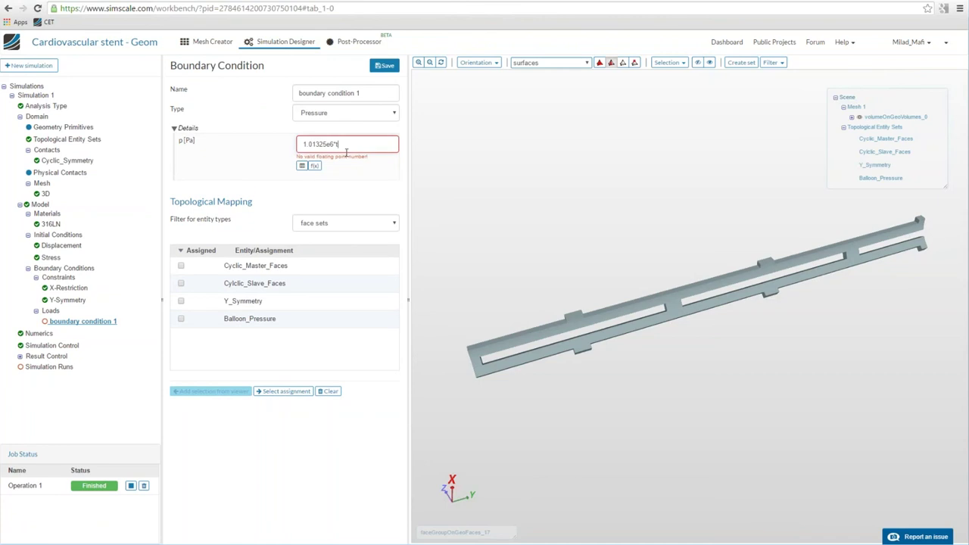
{"action": "left_click", "coordinate": [314, 166]}
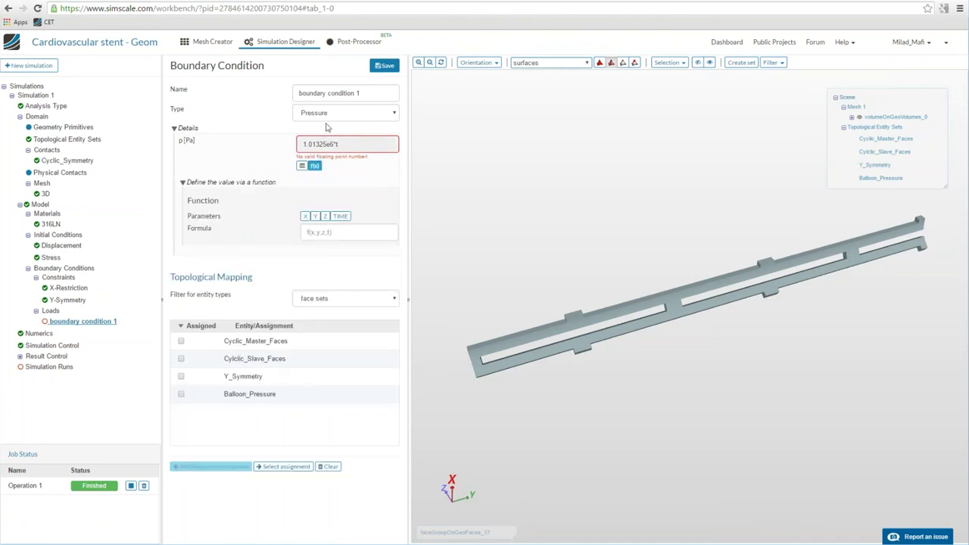
{"action": "left_click", "coordinate": [295, 183]}
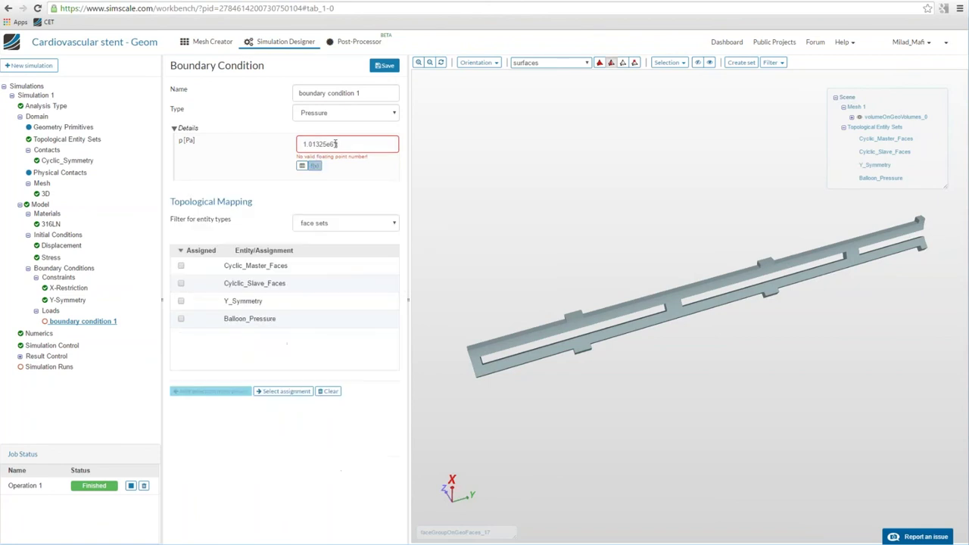
{"action": "left_click_drag", "start_coordinate": [303, 144], "coordinate": [339, 143]}
{"action": "key", "text": "BackSpace"}
{"action": "type", "text": "1"}
- Define the load's pressure through a time-dependent function with the formula 1.01325e6*t
{"action": "left_click", "coordinate": [314, 158]}
{"action": "left_click", "coordinate": [327, 228]}
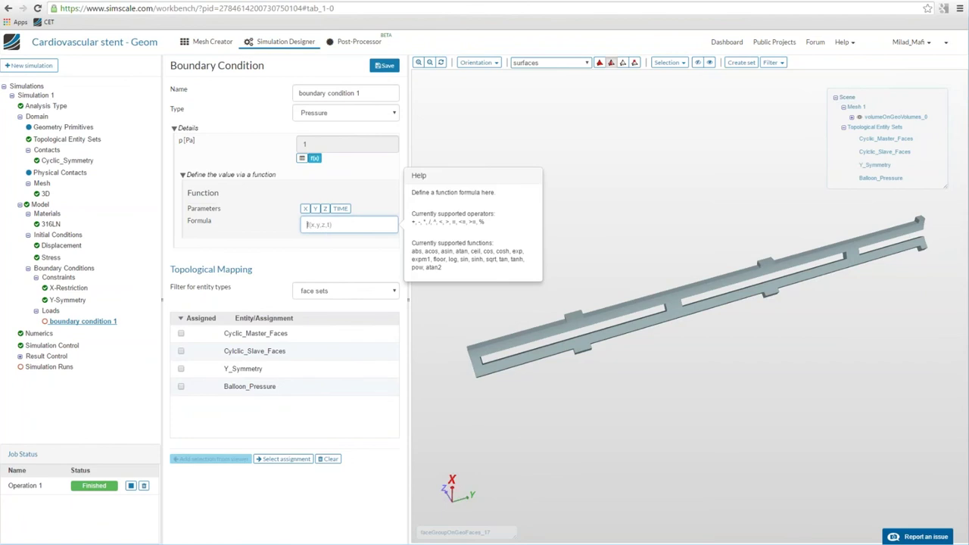
{"action": "type", "text": "1.01325e6*"}
{"action": "left_click", "coordinate": [340, 208]}
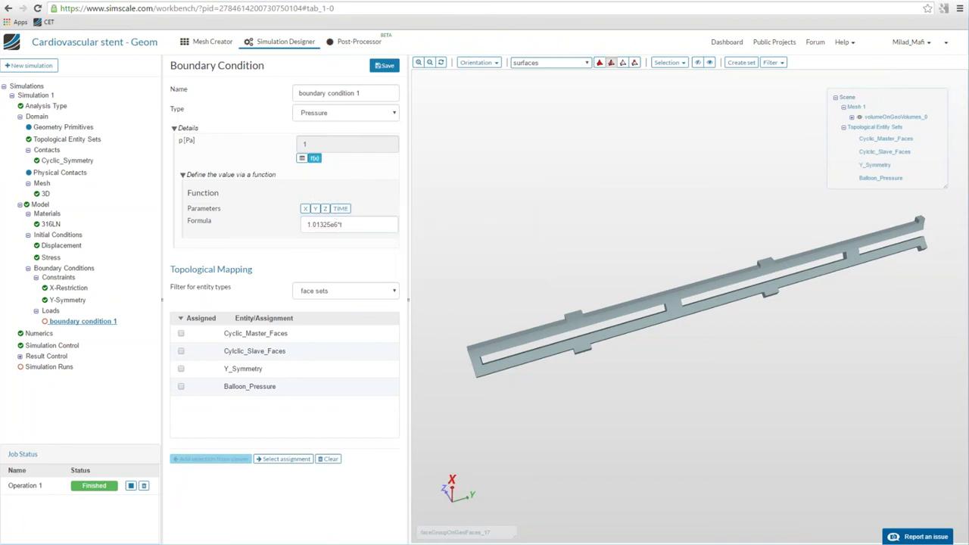
- Assign the pressure load to the Balloon_Pressure face set, save it and inspect the assigned faces on the stent
{"action": "left_click", "coordinate": [247, 386]}
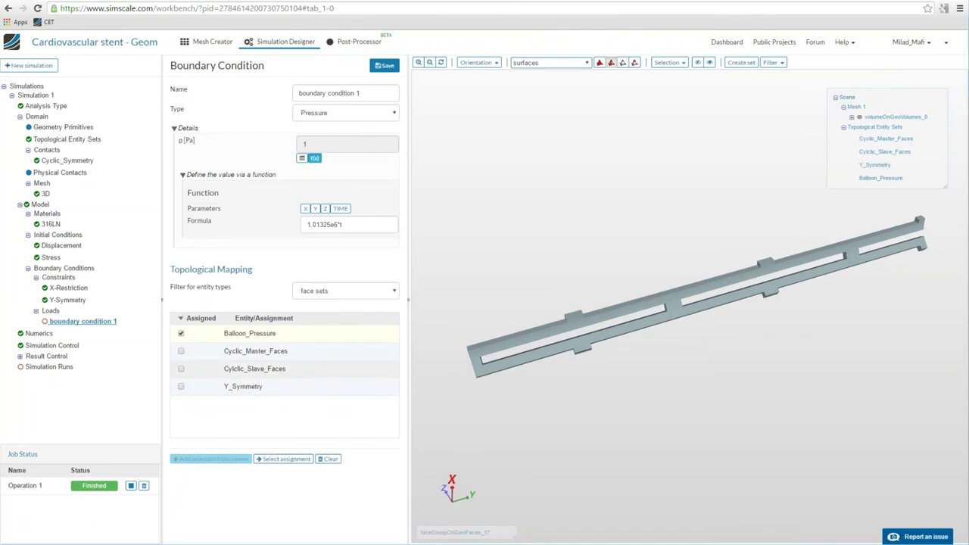
{"action": "left_click", "coordinate": [381, 66]}
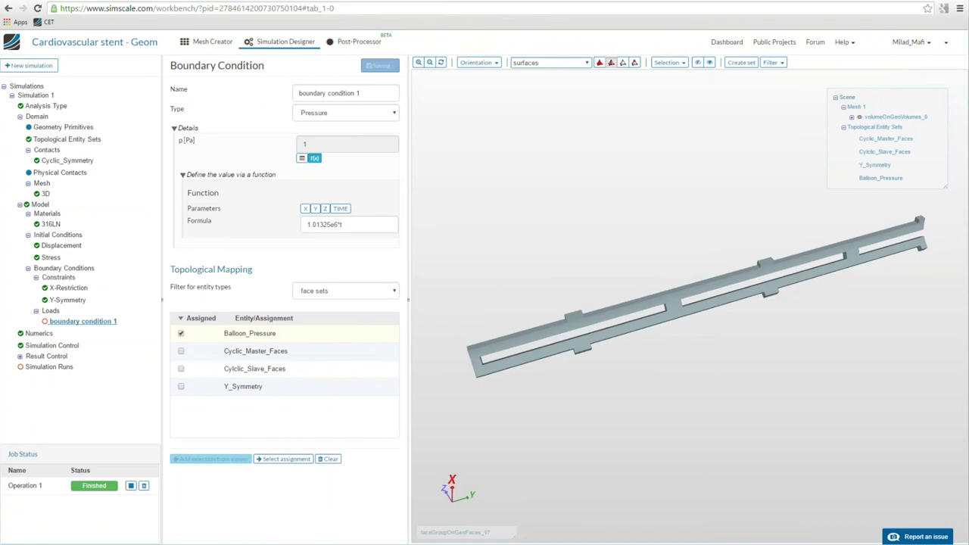
{"action": "left_click", "coordinate": [282, 460]}
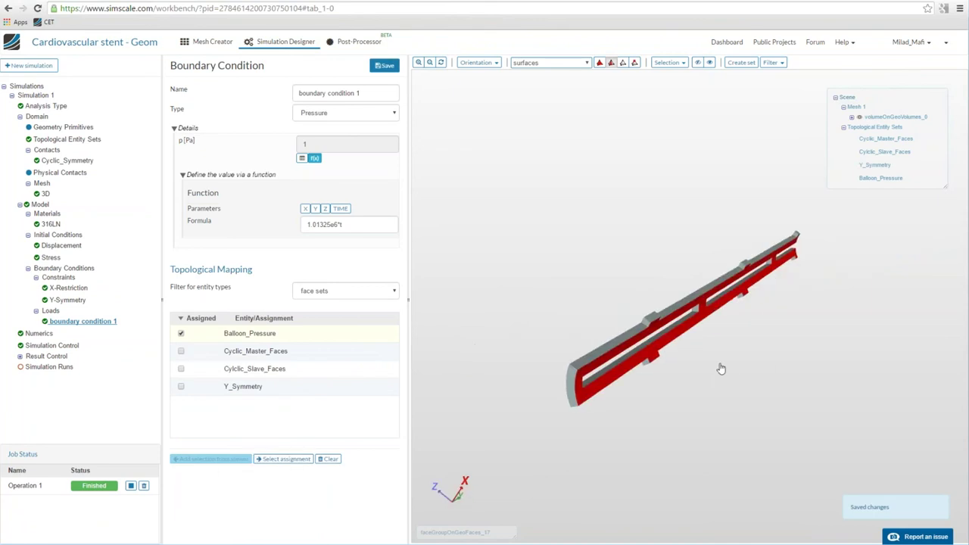
{"action": "left_click_drag", "start_coordinate": [720, 368], "coordinate": [704, 373]}
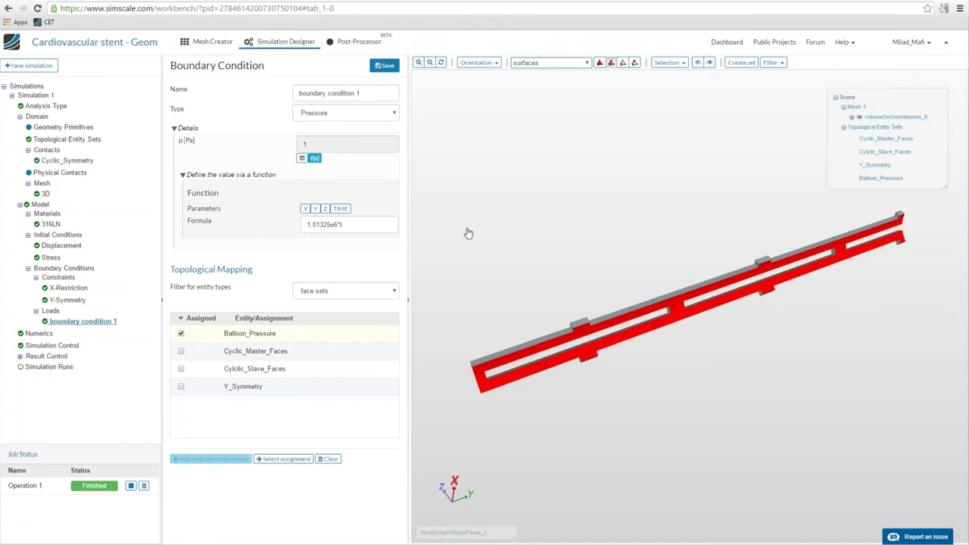
{"action": "left_click_drag", "start_coordinate": [465, 232], "coordinate": [593, 242]}
{"action": "left_click_drag", "start_coordinate": [450, 277], "coordinate": [621, 295]}
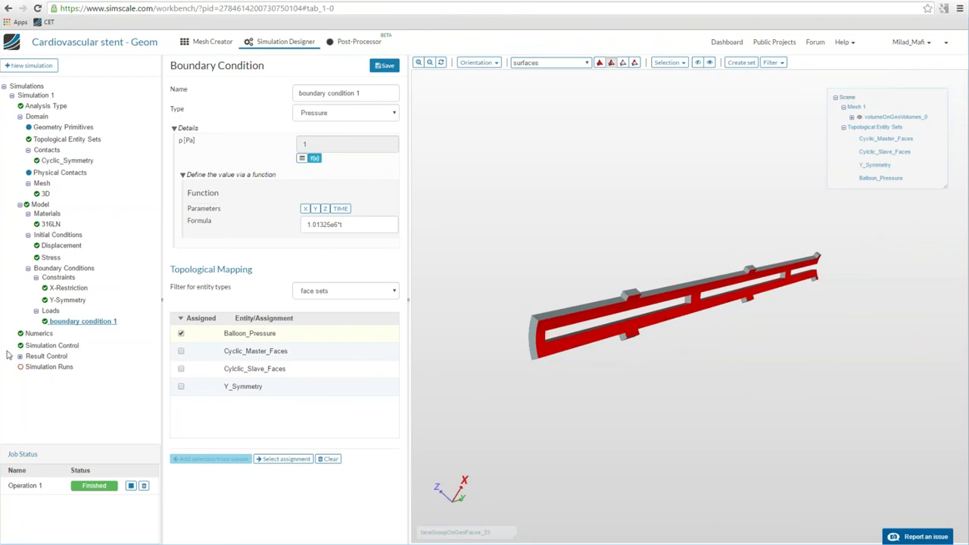
- Set the equation solver in the numerics to MUMPS and review its detailed settings
{"action": "left_click", "coordinate": [40, 334]}
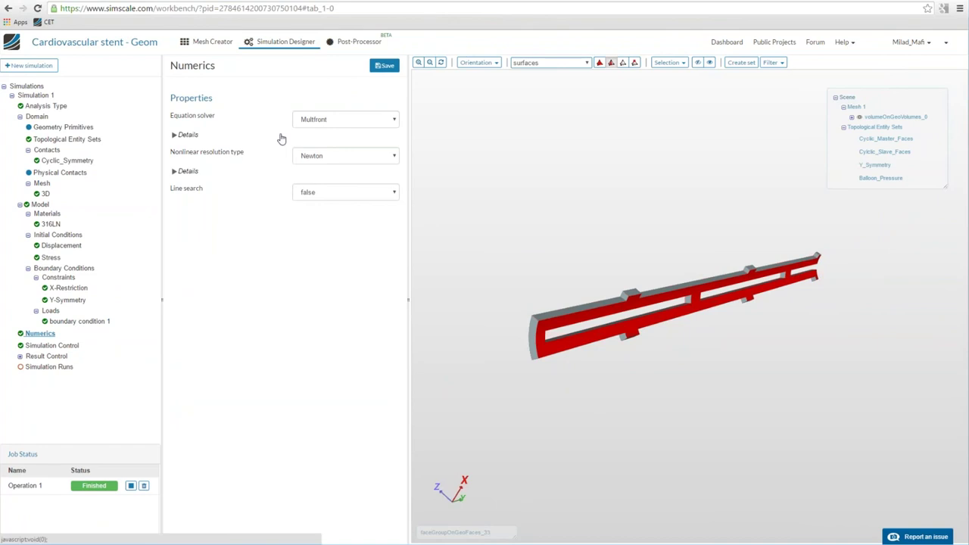
{"action": "left_click", "coordinate": [331, 119]}
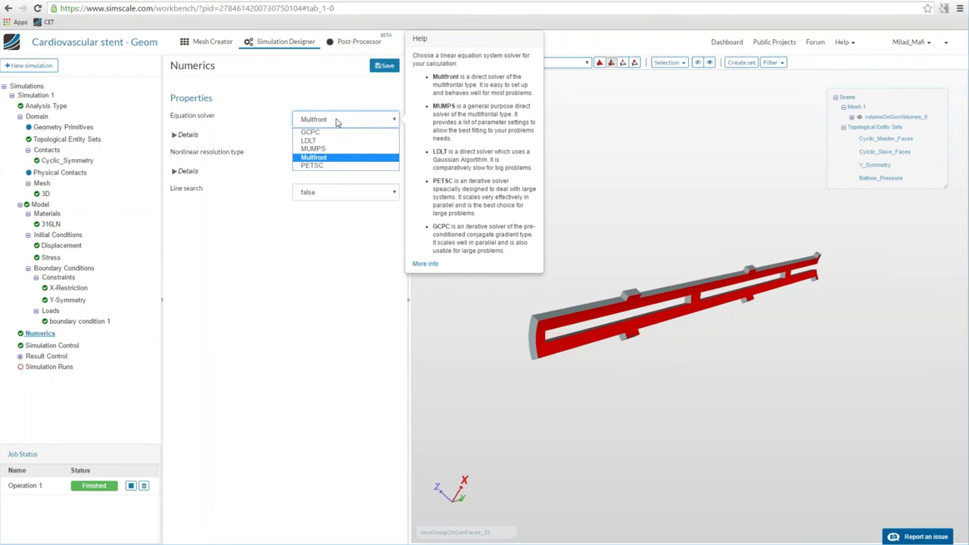
{"action": "left_click", "coordinate": [338, 121]}
{"action": "left_click", "coordinate": [337, 121]}
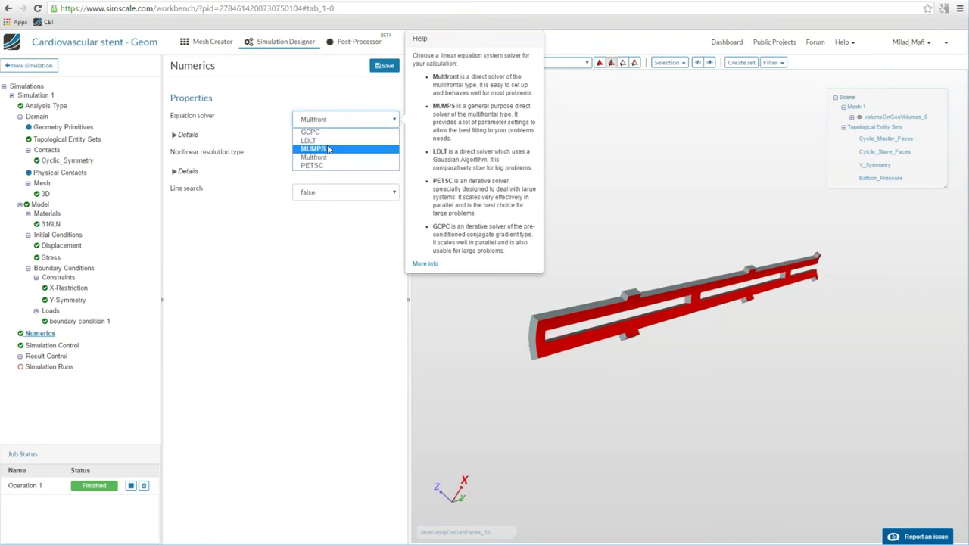
{"action": "left_click", "coordinate": [328, 149]}
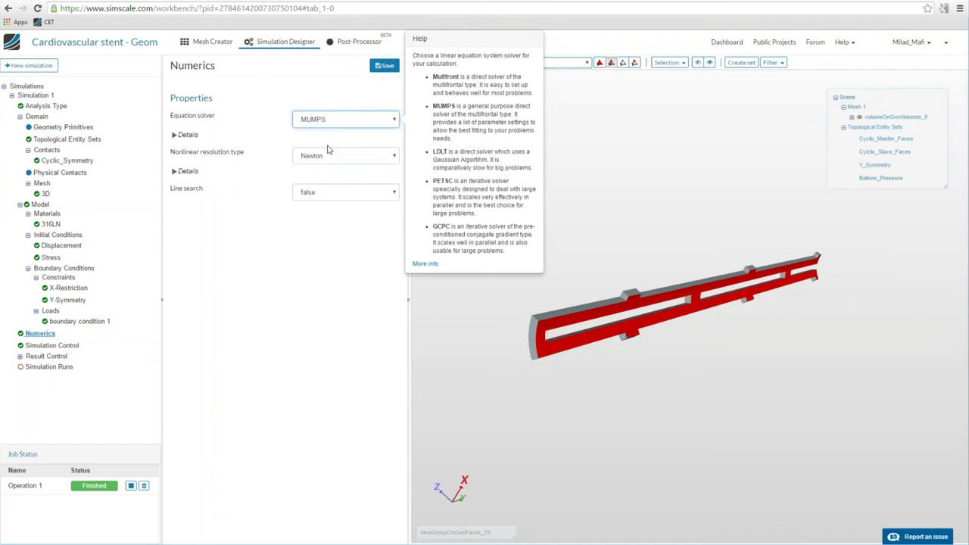
{"action": "left_click", "coordinate": [321, 120]}
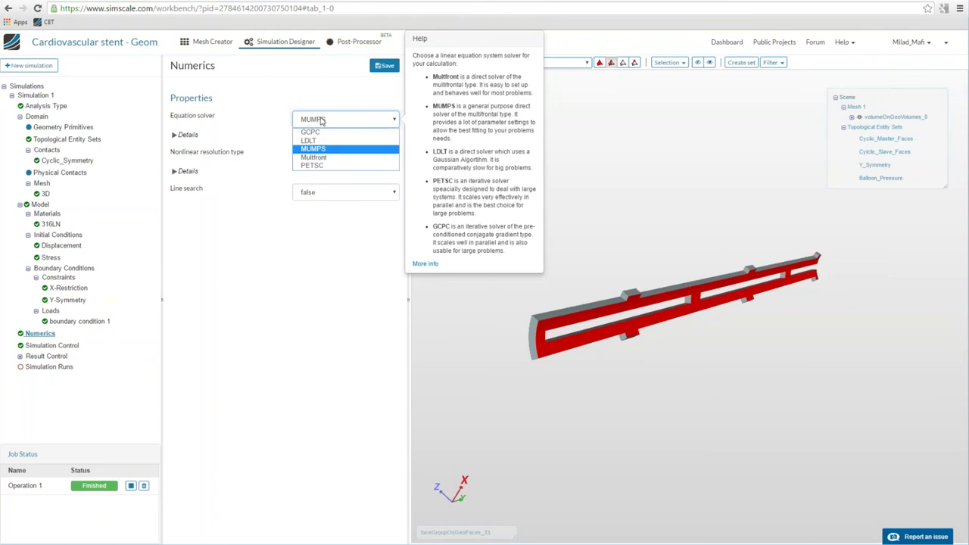
{"action": "left_click", "coordinate": [321, 121]}
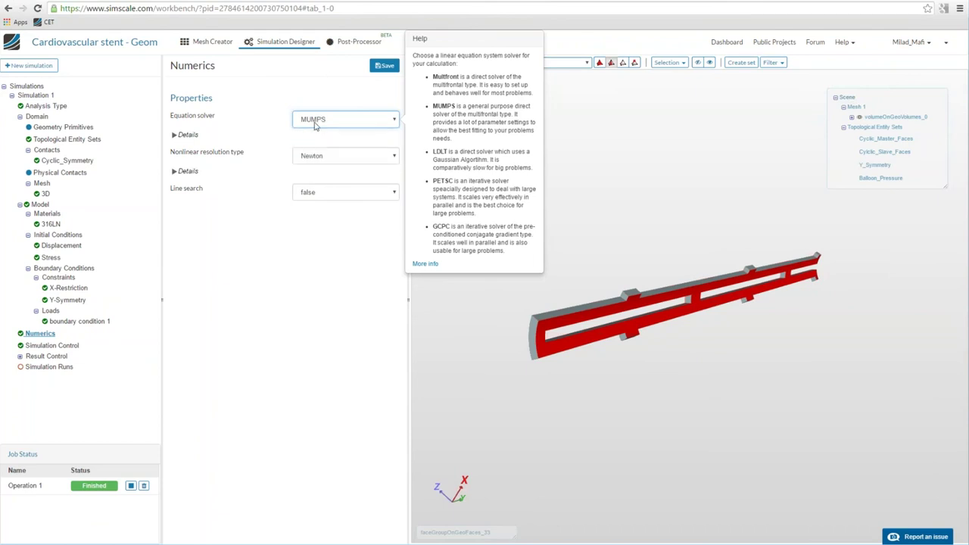
{"action": "left_click", "coordinate": [187, 134]}
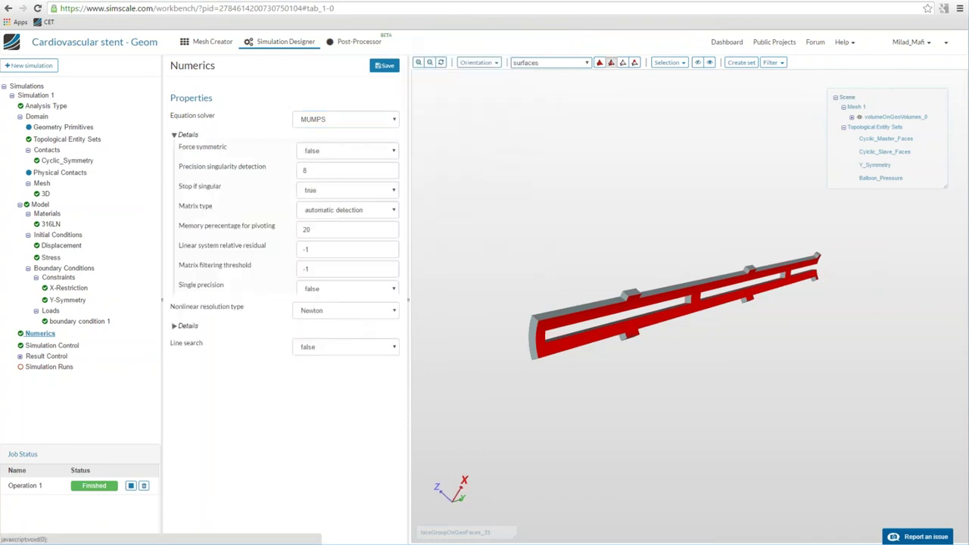
{"action": "left_click", "coordinate": [188, 134]}
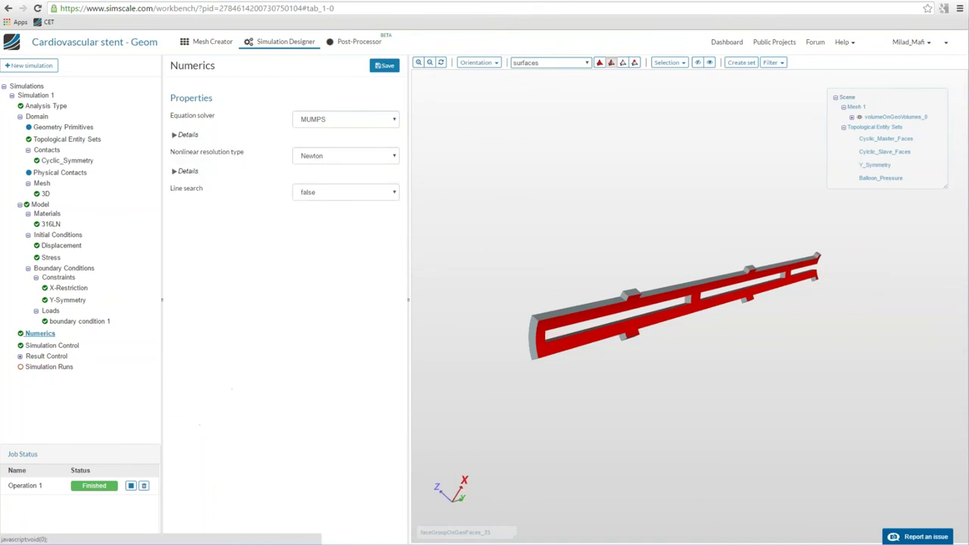
- Set the Newton convergence criterion to relative with a tolerance of 0.00001 and save the numerics
{"action": "left_click", "coordinate": [189, 171]}
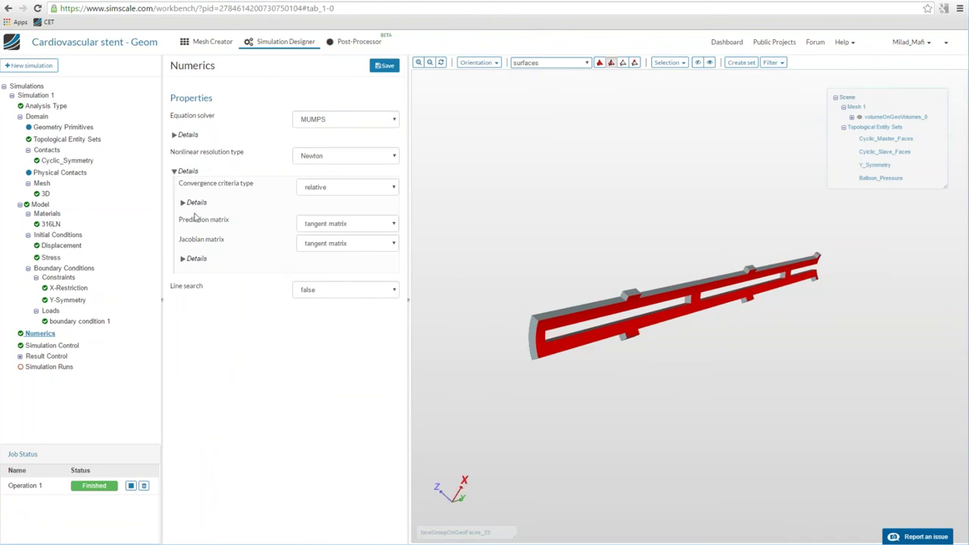
{"action": "left_click", "coordinate": [318, 190]}
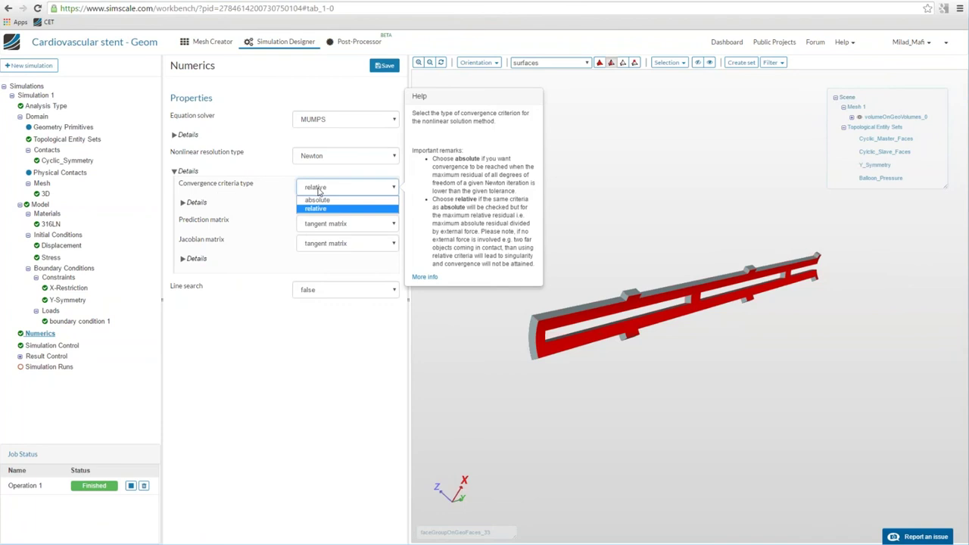
{"action": "left_click", "coordinate": [317, 199]}
{"action": "left_click", "coordinate": [318, 187]}
{"action": "left_click", "coordinate": [323, 209]}
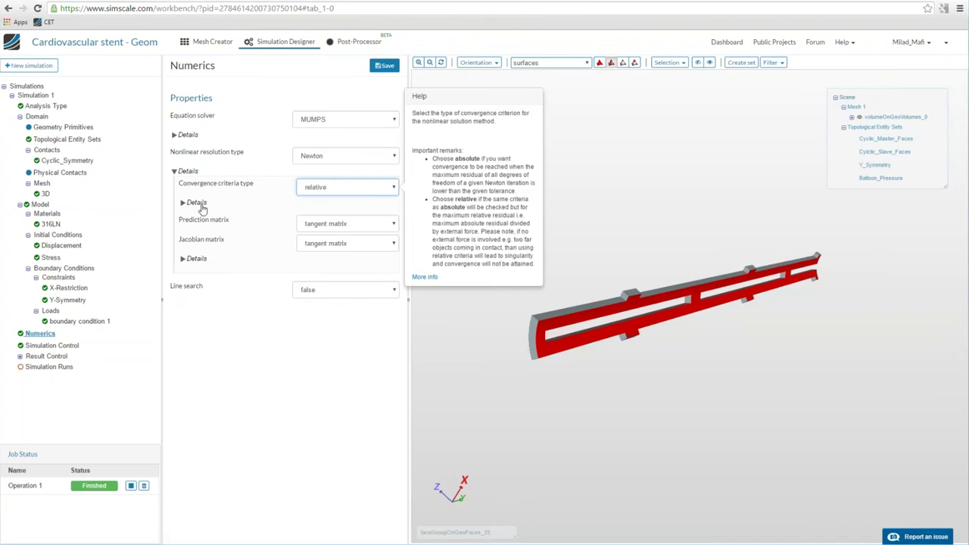
{"action": "left_click", "coordinate": [199, 204]}
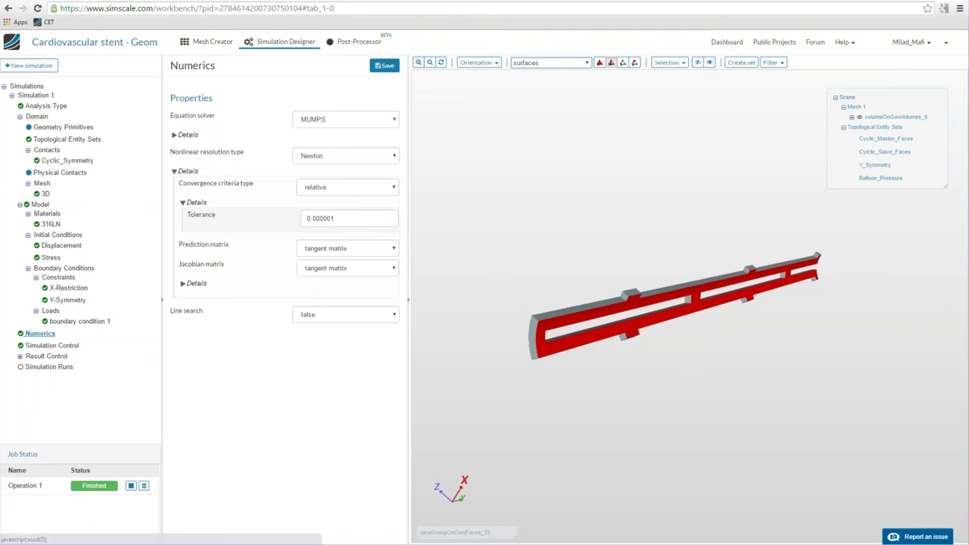
{"action": "left_click", "coordinate": [320, 218]}
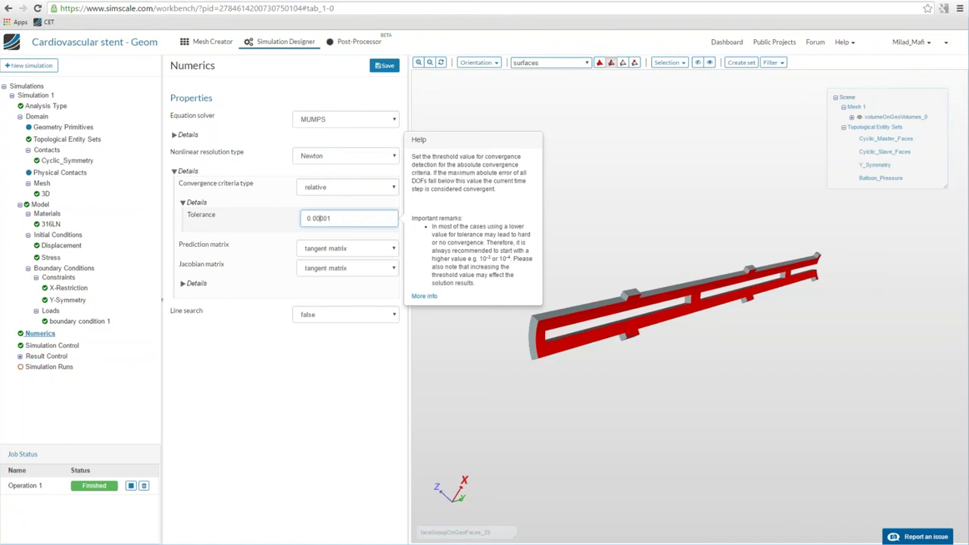
{"action": "key", "text": "BackSpace"}
{"action": "left_click", "coordinate": [384, 65]}
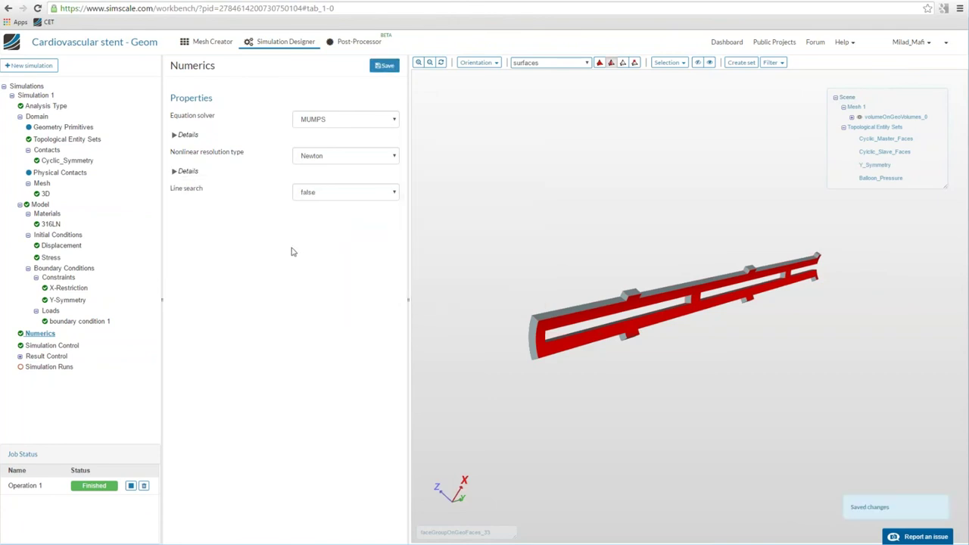
- Set line search to true in the numerics and save the change
{"action": "left_click", "coordinate": [320, 193]}
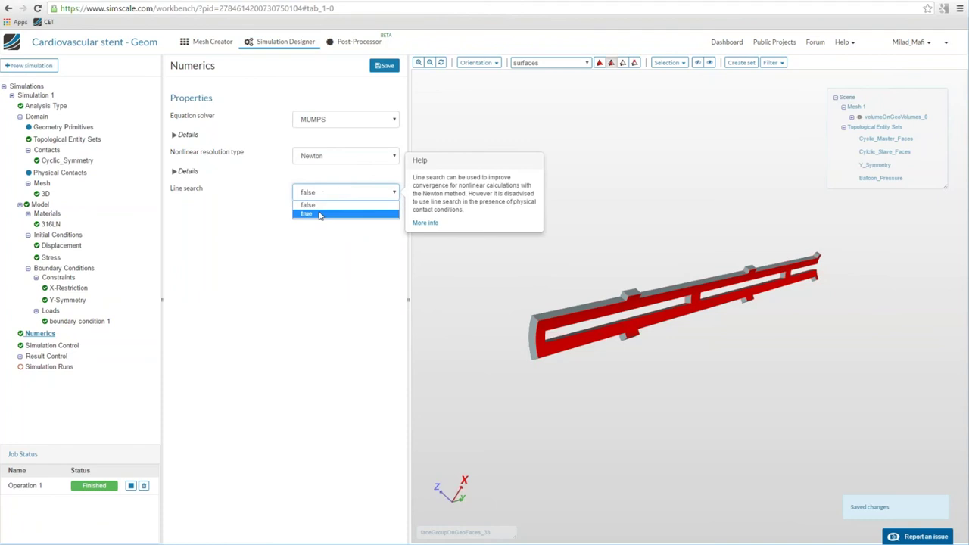
{"action": "left_click", "coordinate": [320, 213]}
{"action": "left_click", "coordinate": [384, 65]}
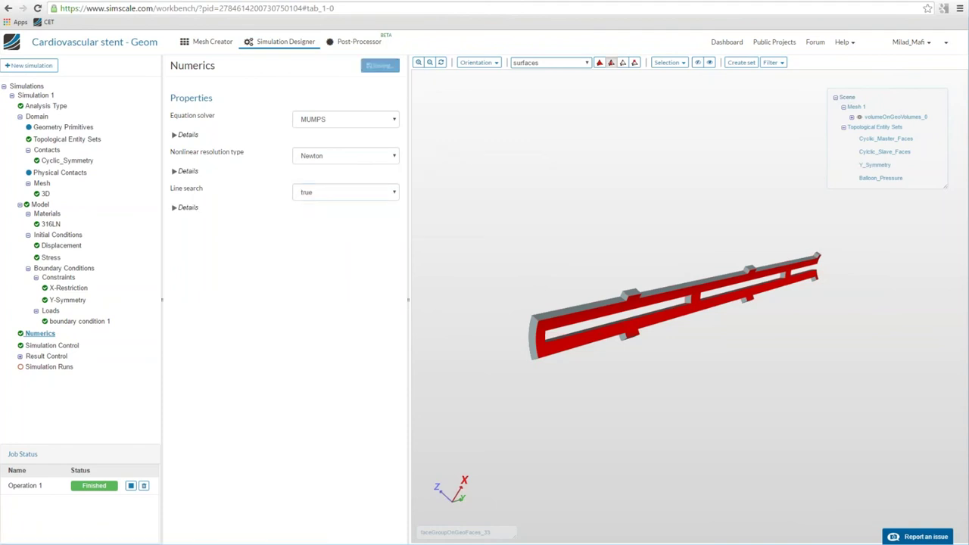
{"action": "left_click", "coordinate": [189, 208]}
{"action": "left_click", "coordinate": [193, 208]}
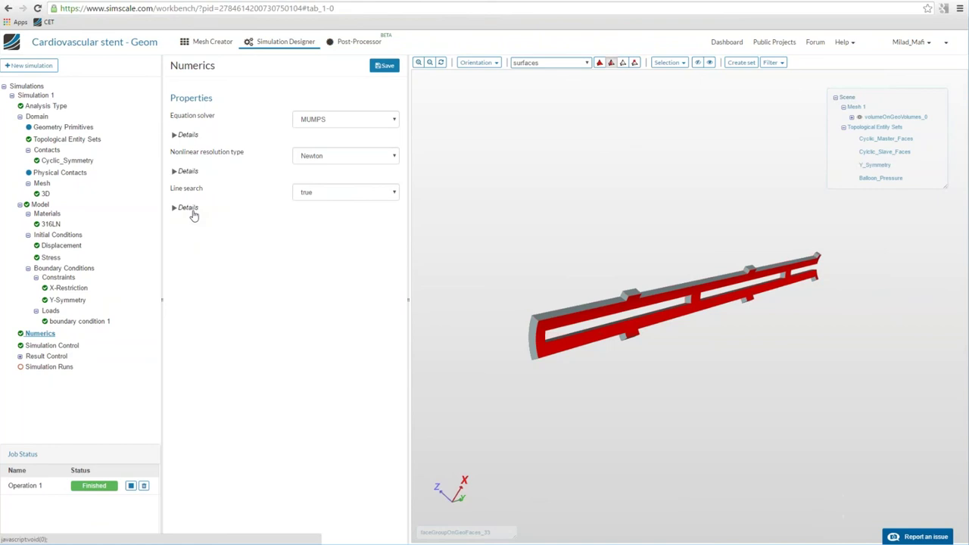
- Set the initial time step length in the simulation control to 0.05 s, with automatic timestep definition
{"action": "left_click", "coordinate": [53, 345]}
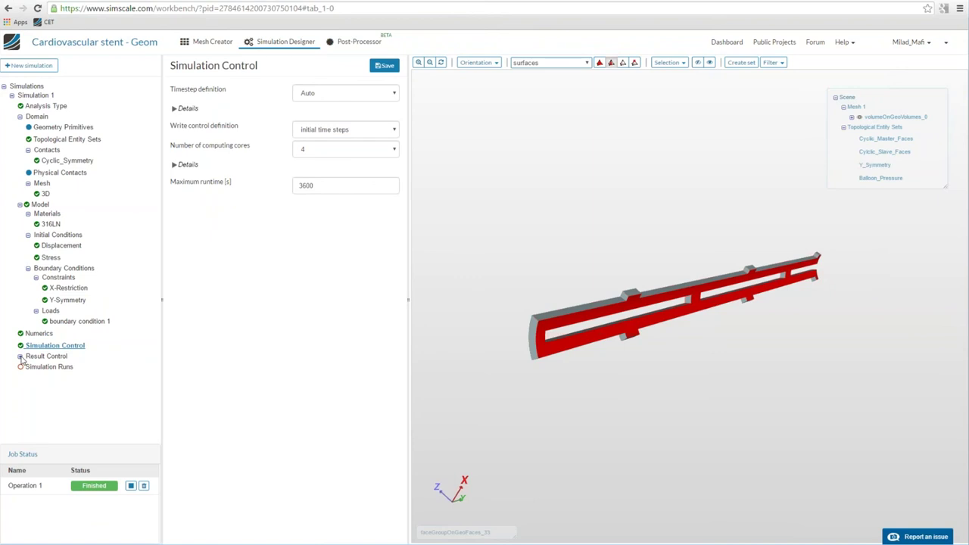
{"action": "left_click", "coordinate": [328, 97]}
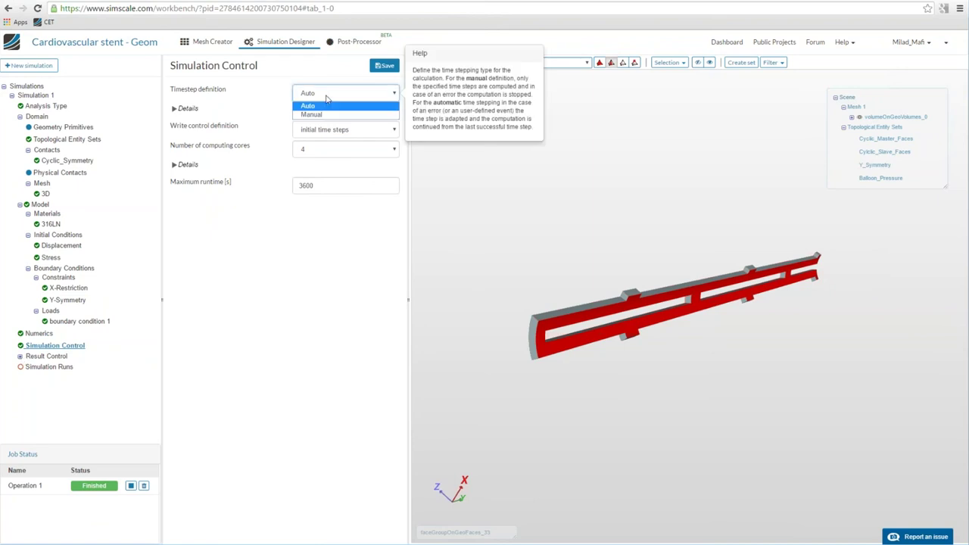
{"action": "left_click", "coordinate": [179, 111]}
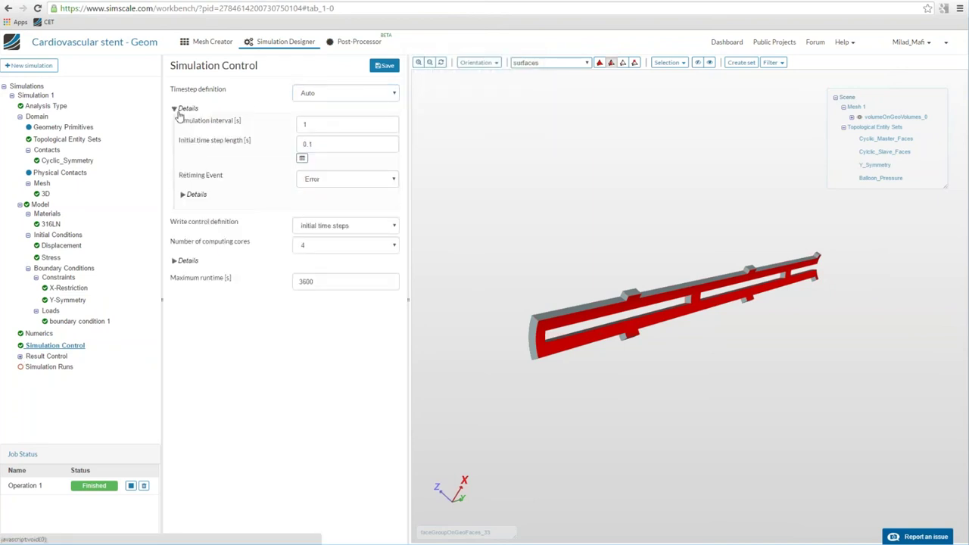
{"action": "left_click", "coordinate": [319, 147]}
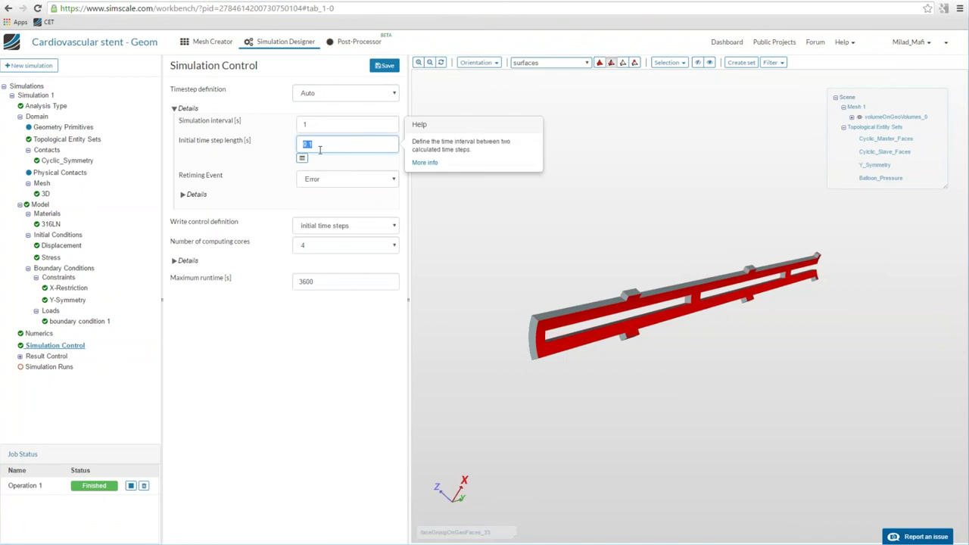
{"action": "type", "text": "0.05"}
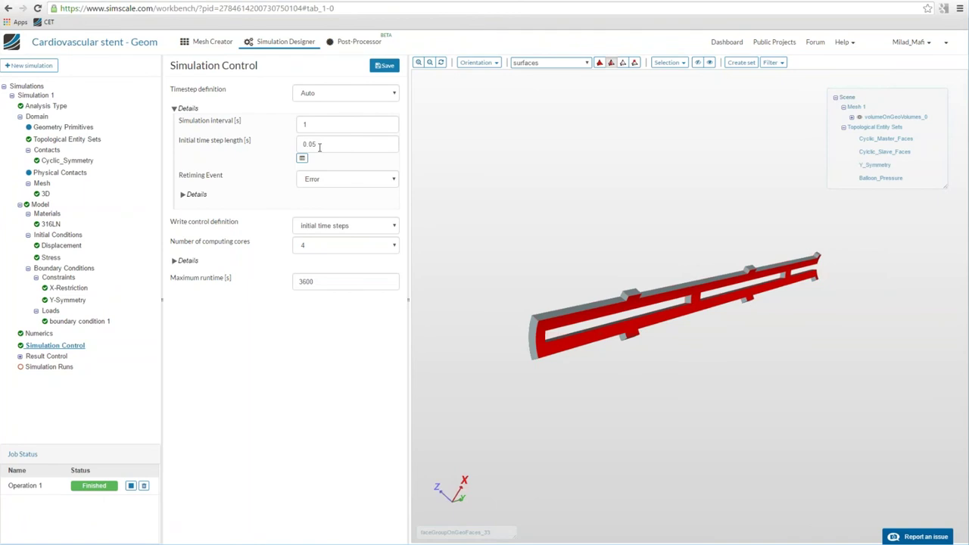
- Set the number of computing cores to 8 and the maximum runtime to 14400 s in the simulation control, and save
{"action": "left_click", "coordinate": [328, 246]}
{"action": "left_click", "coordinate": [327, 284]}
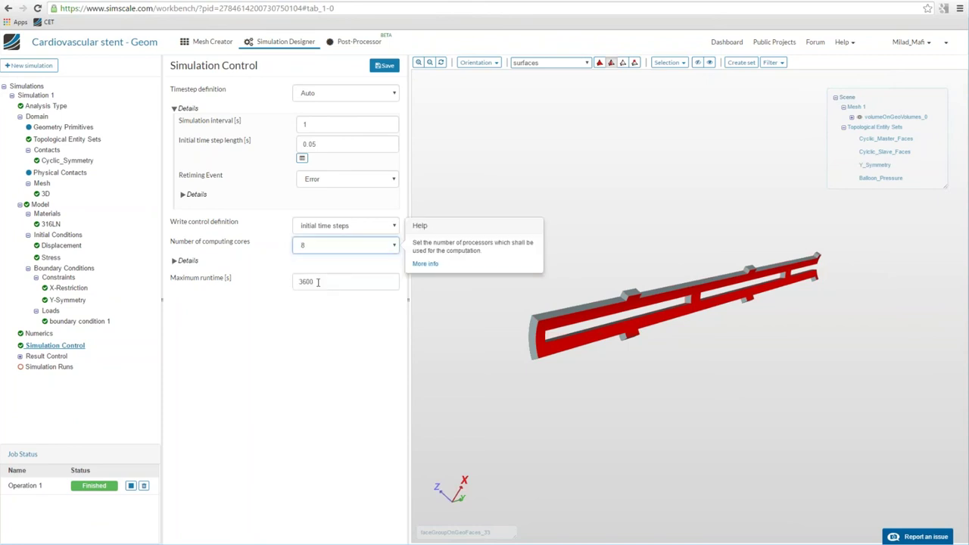
{"action": "left_click", "coordinate": [324, 280]}
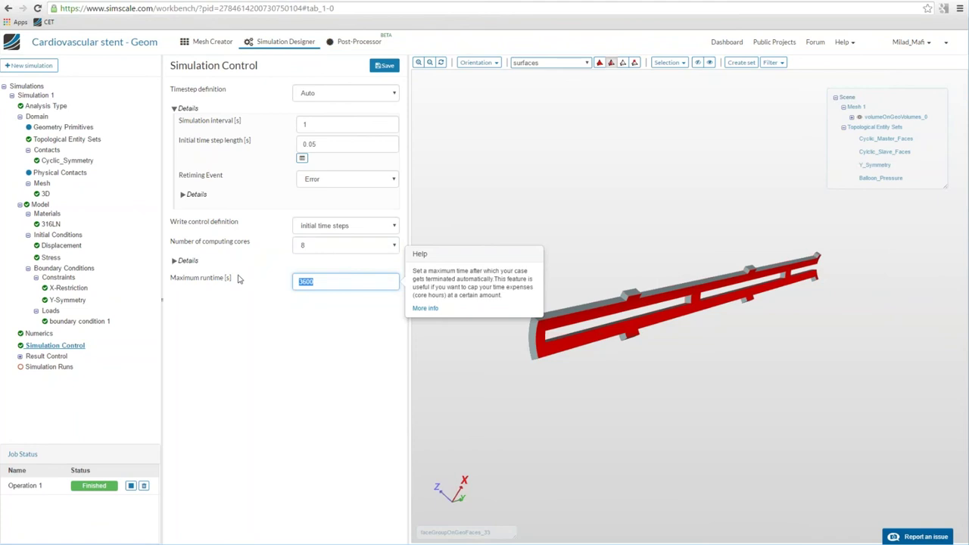
{"action": "type", "text": "14400"}
{"action": "key", "text": "Return"}
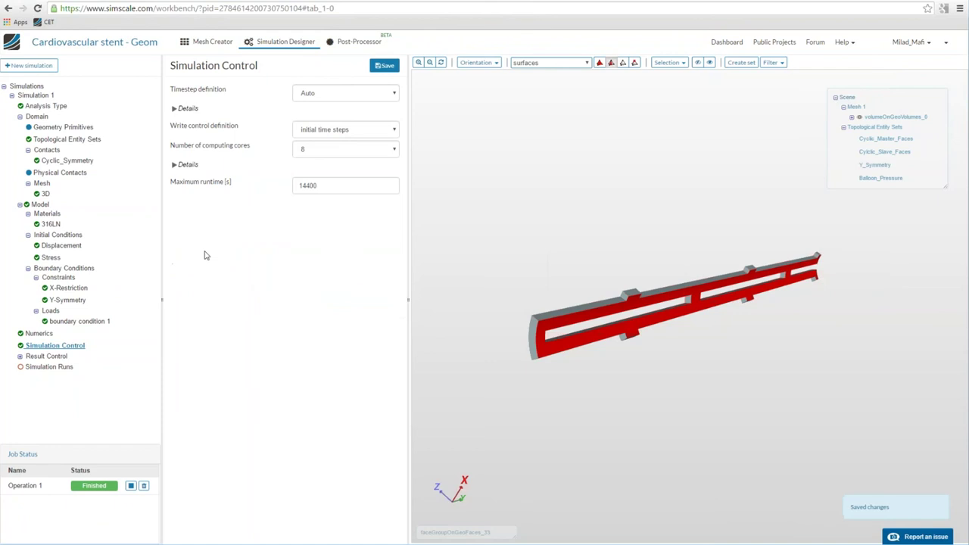
- Delete the cauchy stress item from the solution fields of the result control
{"action": "left_click", "coordinate": [20, 357]}
{"action": "left_click", "coordinate": [56, 365]}
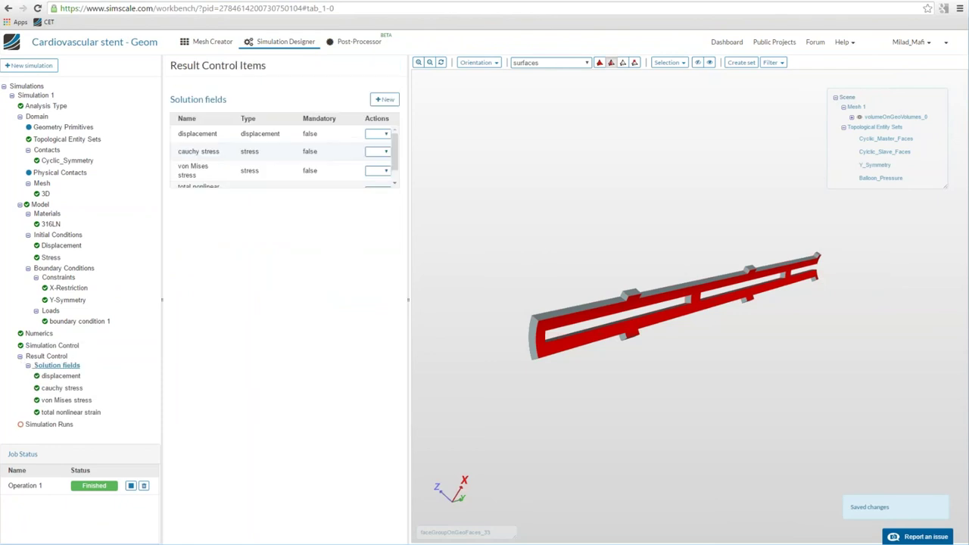
{"action": "left_click", "coordinate": [61, 389]}
{"action": "right_click", "coordinate": [61, 389]}
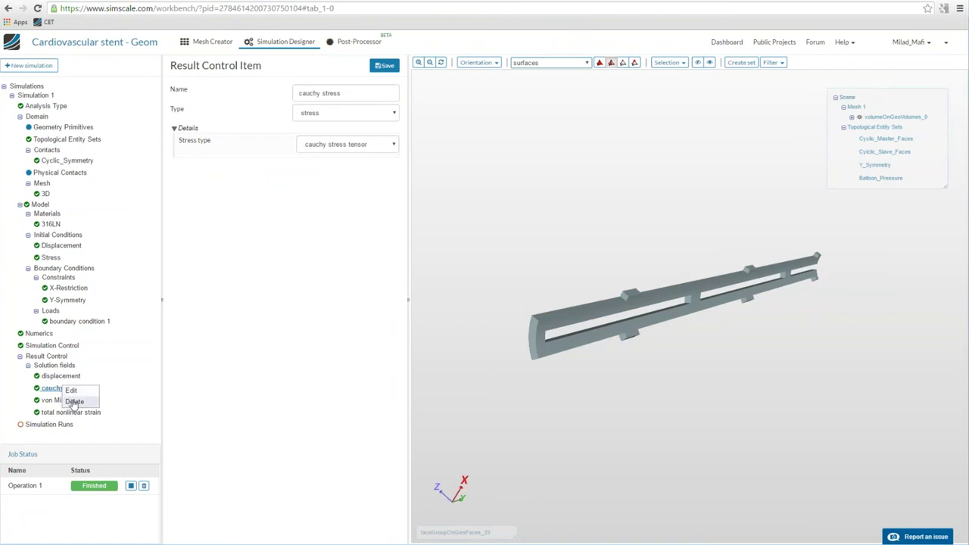
{"action": "left_click", "coordinate": [73, 402]}
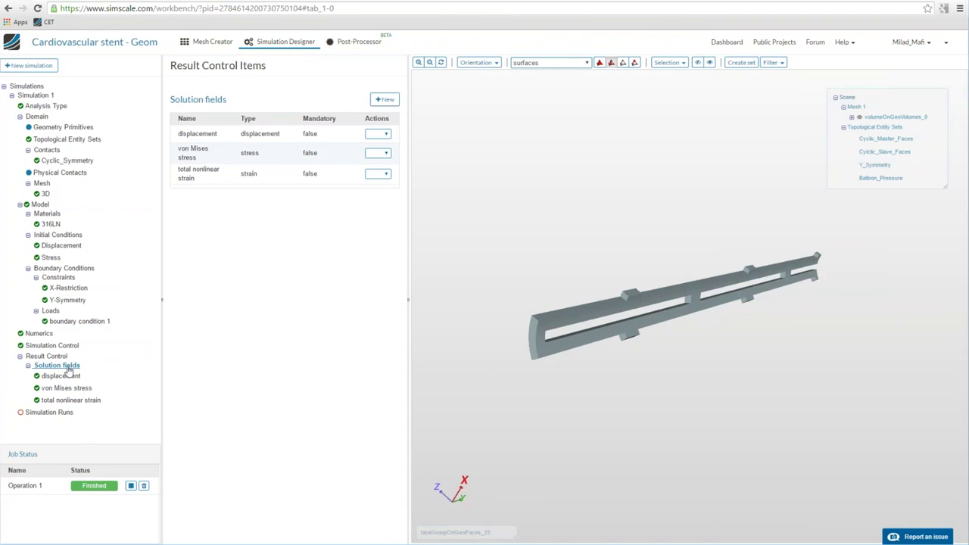
{"action": "left_click", "coordinate": [384, 99]}
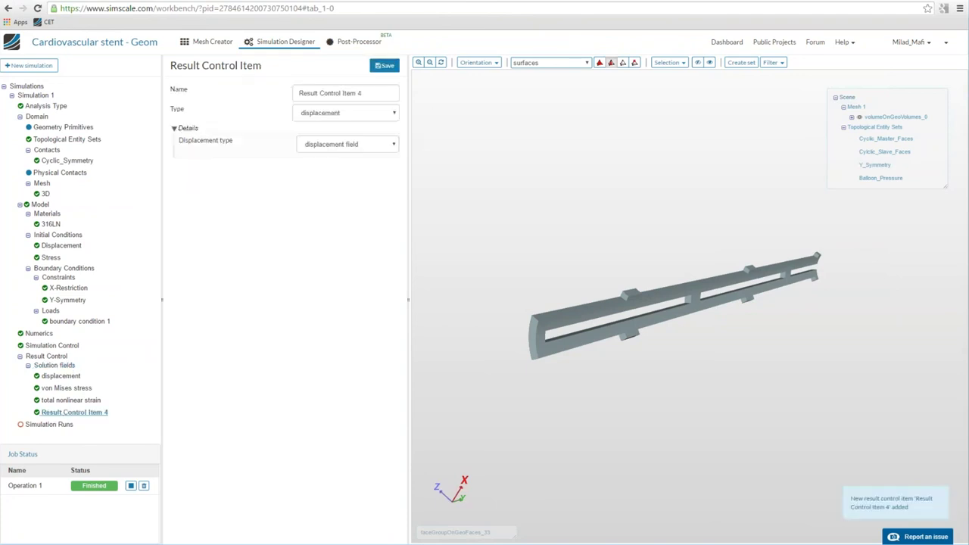
{"action": "left_click", "coordinate": [328, 115]}
{"action": "left_click", "coordinate": [328, 118]}
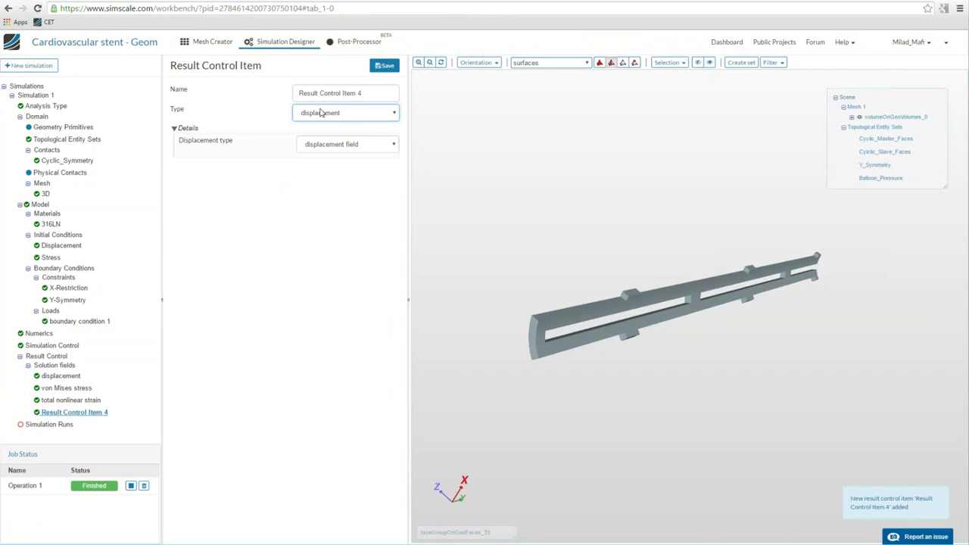
{"action": "right_click", "coordinate": [62, 415]}
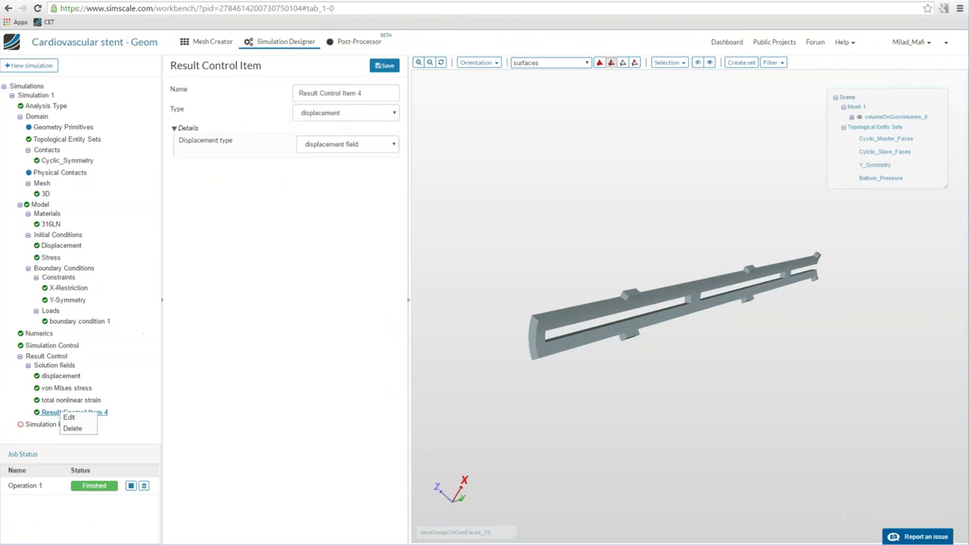
{"action": "left_click", "coordinate": [72, 429]}
- Add a volume calculation item to the result control and name it Volume Stress
{"action": "left_click", "coordinate": [47, 356]}
{"action": "scroll", "coordinate": [359, 235], "scroll_direction": "down", "scroll_amount": 1}
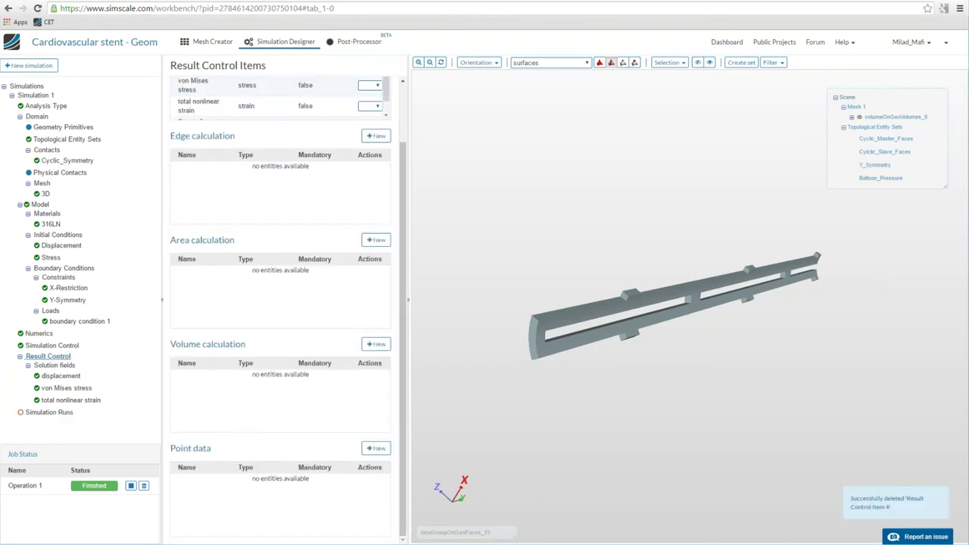
{"action": "left_click", "coordinate": [375, 343]}
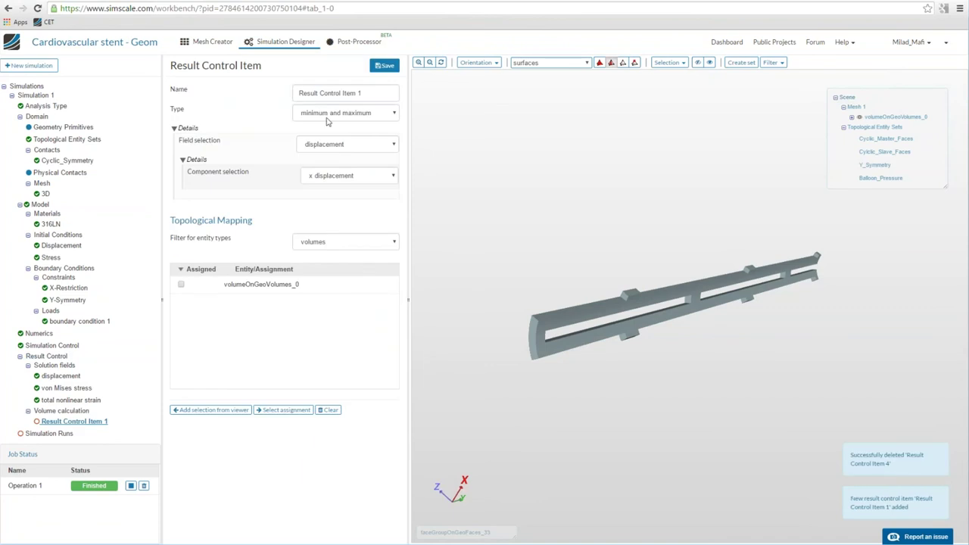
{"action": "double_click", "coordinate": [331, 92]}
{"action": "triple_click", "coordinate": [331, 93]}
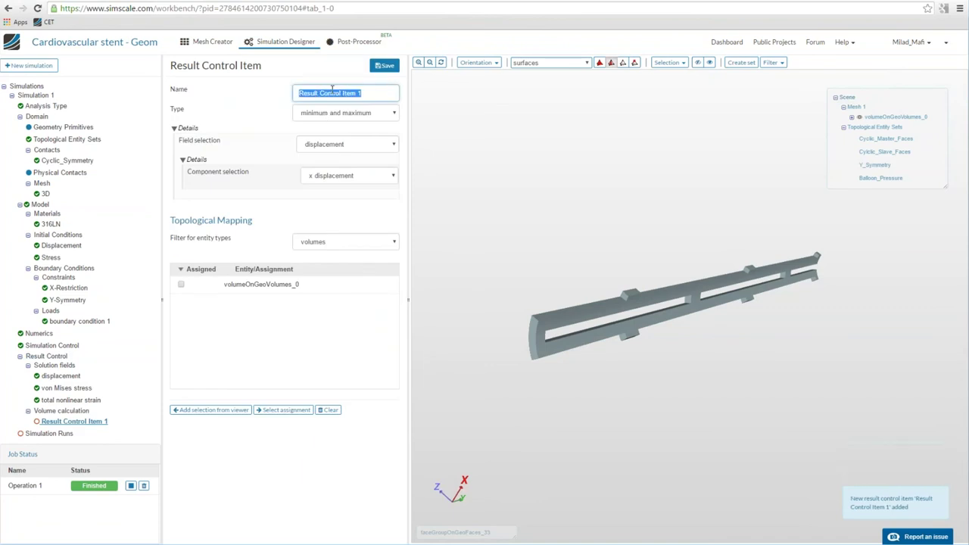
{"action": "type", "text": "V"}
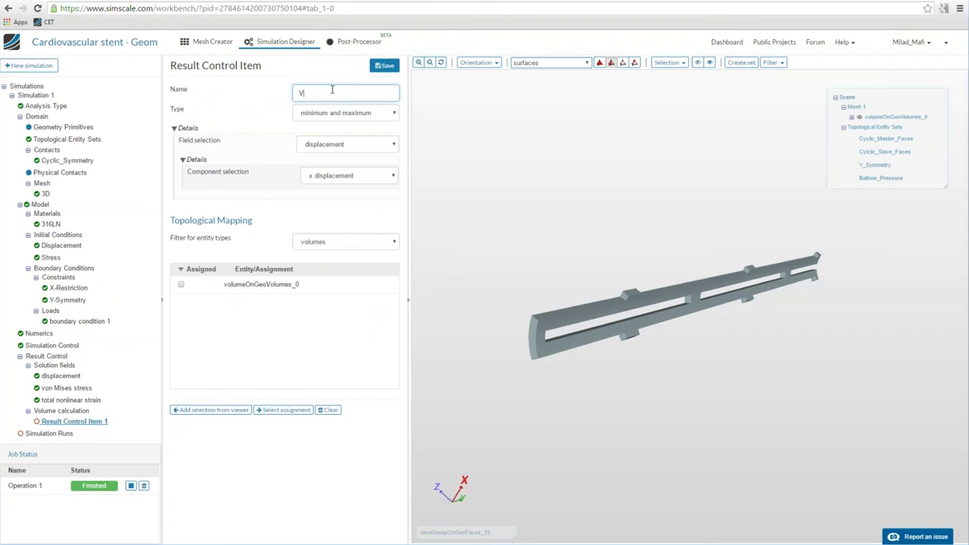
{"action": "type", "text": "olume Stress"}
- Set the Volume Stress item to the stress field with vonMises stress type, assign it to volumeOnGeoVolumes_0, and save
{"action": "left_click", "coordinate": [319, 145]}
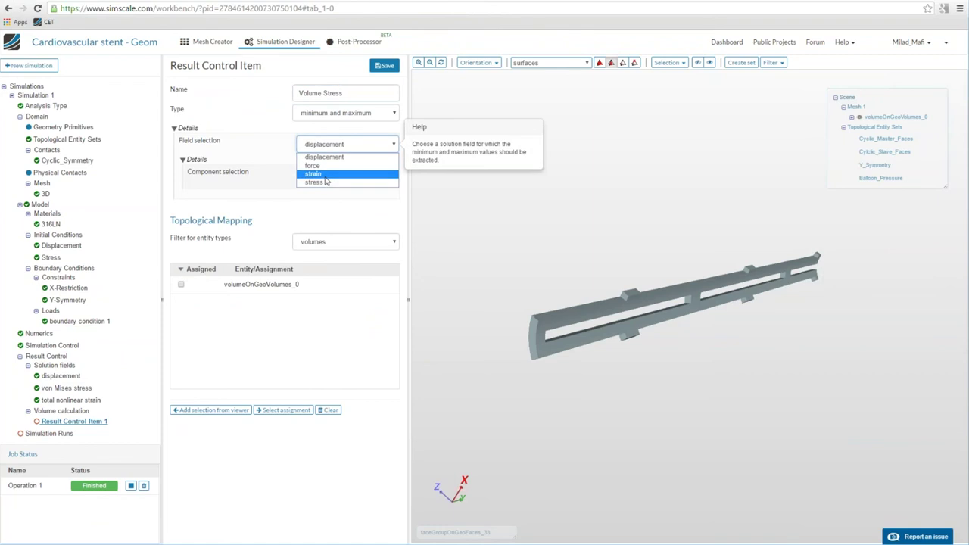
{"action": "left_click", "coordinate": [327, 182]}
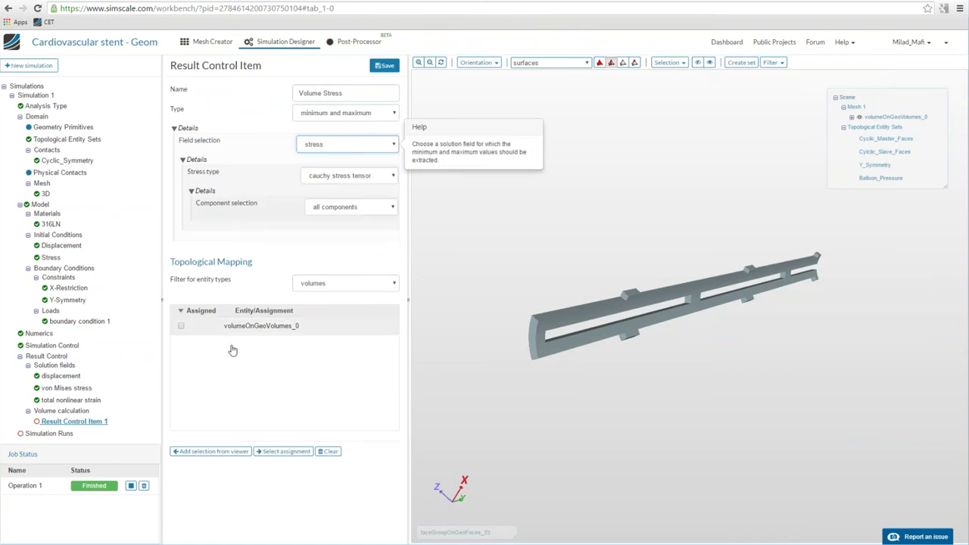
{"action": "left_click", "coordinate": [350, 175]}
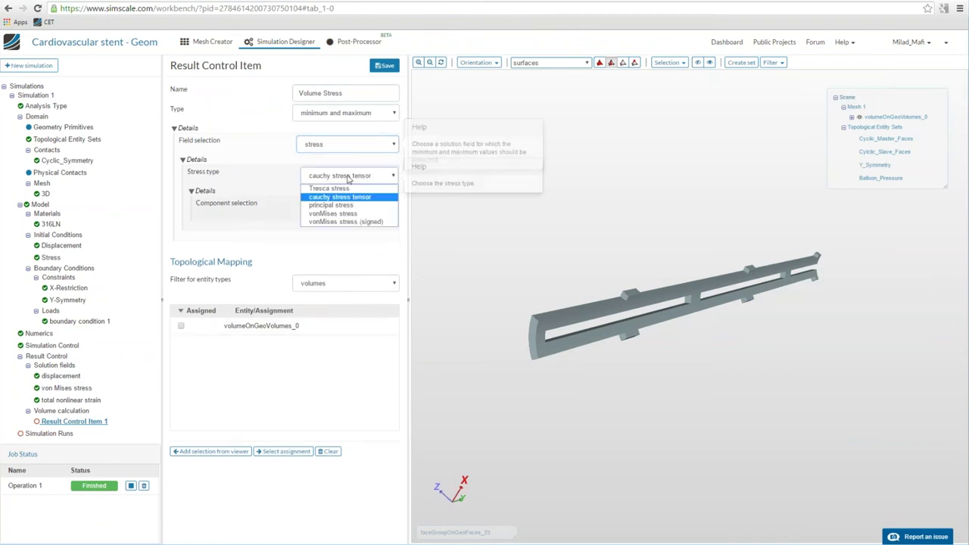
{"action": "left_click", "coordinate": [337, 214]}
{"action": "left_click", "coordinate": [256, 328]}
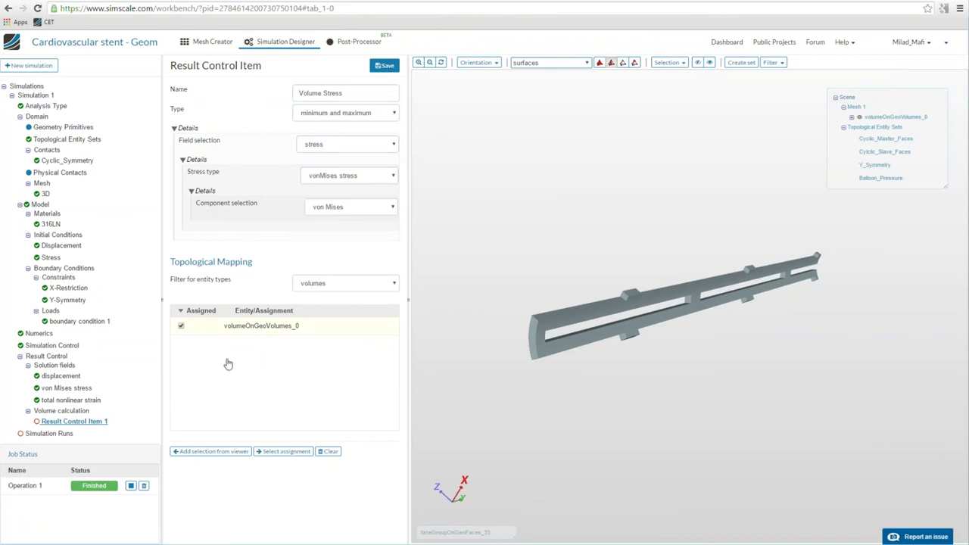
{"action": "left_click", "coordinate": [383, 66]}
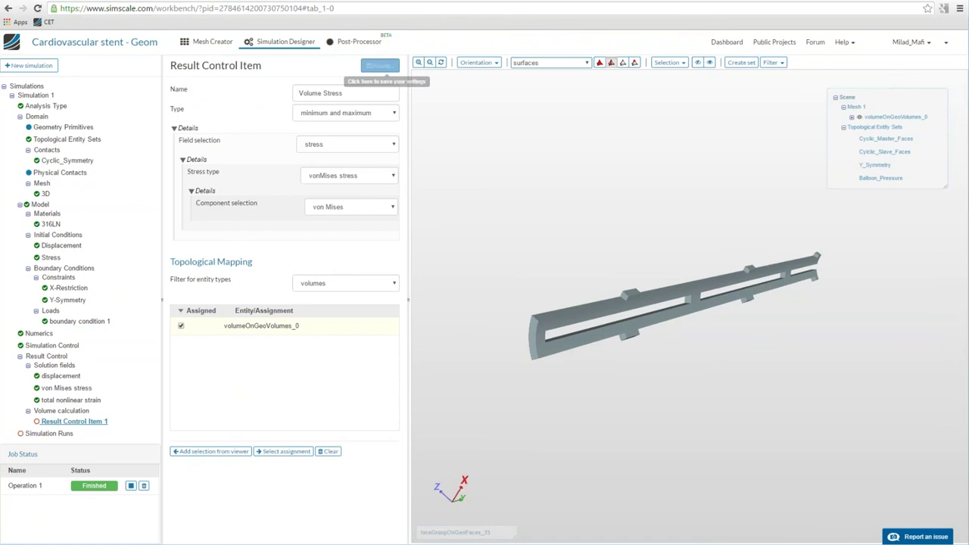
- Run the model check on the complete simulation setup and close its report
{"action": "left_click", "coordinate": [66, 432]}
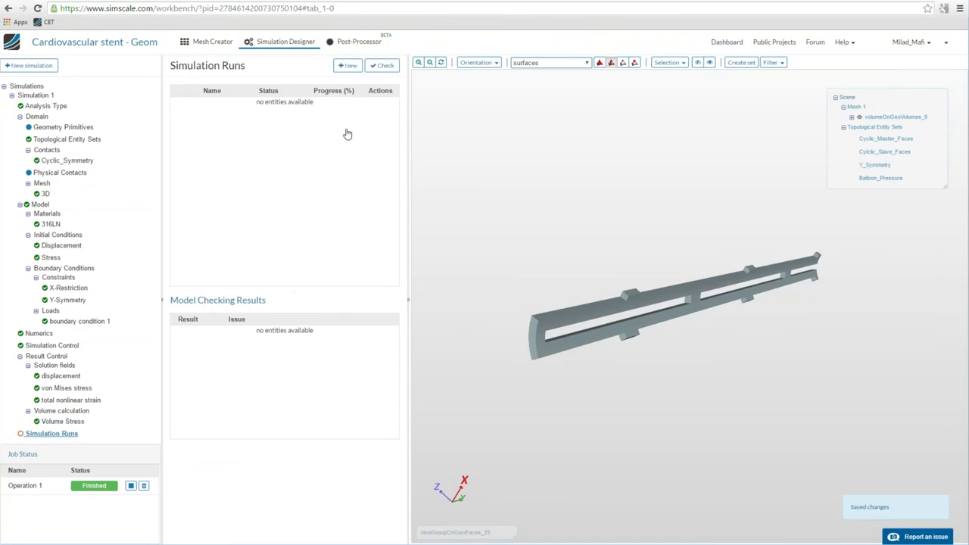
{"action": "left_click", "coordinate": [383, 66]}
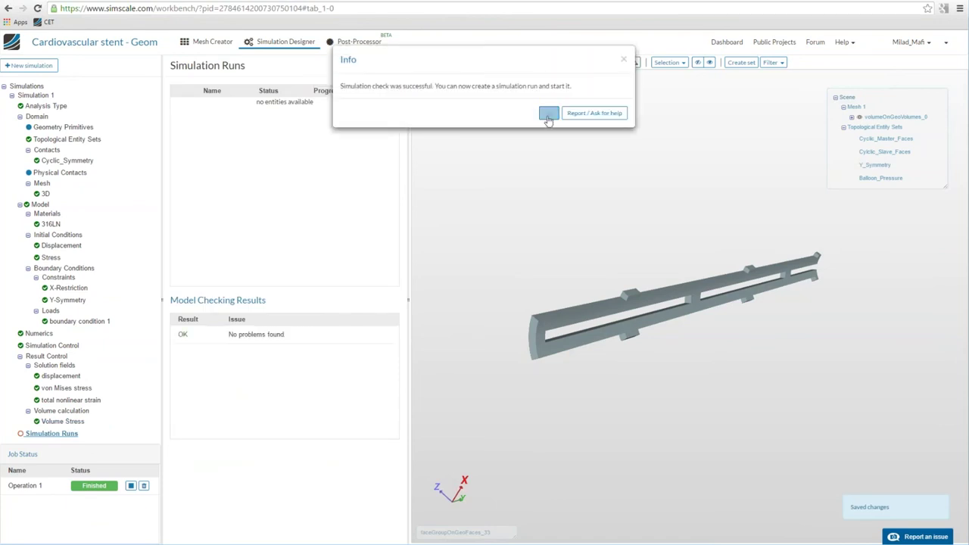
{"action": "left_click", "coordinate": [549, 114]}
- Create a new simulation run from the checked setup without starting the computation
{"action": "left_click", "coordinate": [355, 66]}
{"action": "left_click", "coordinate": [572, 141]}
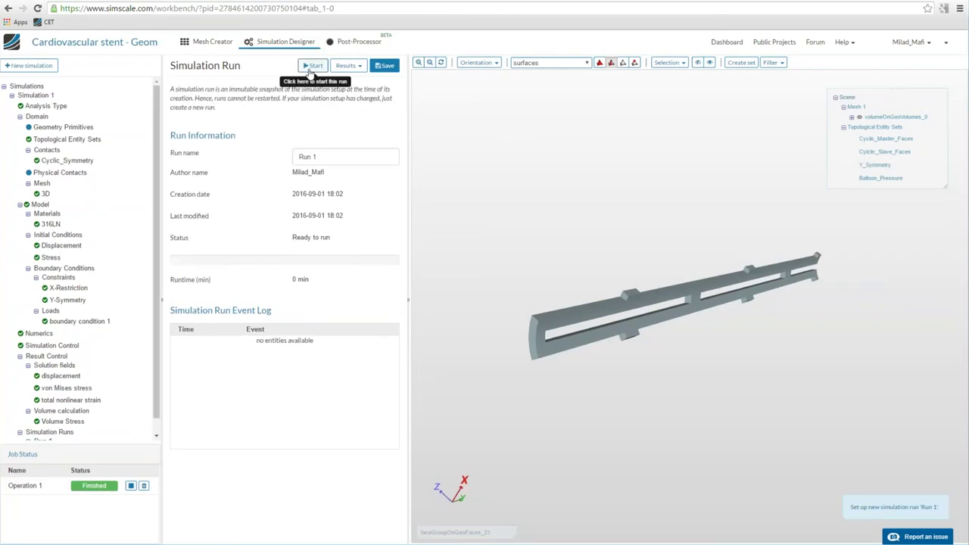
{"action": "left_click", "coordinate": [310, 69]}
{"action": "left_click", "coordinate": [611, 113]}
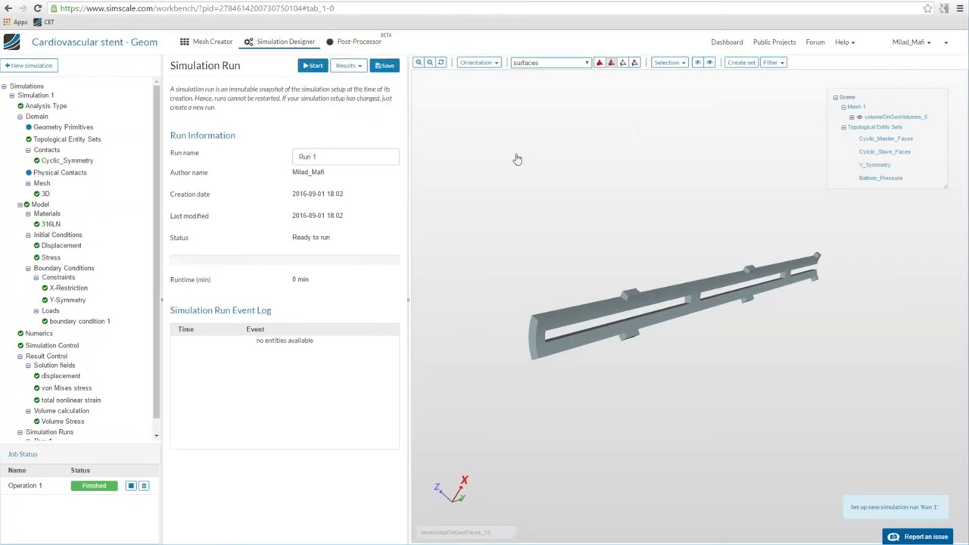
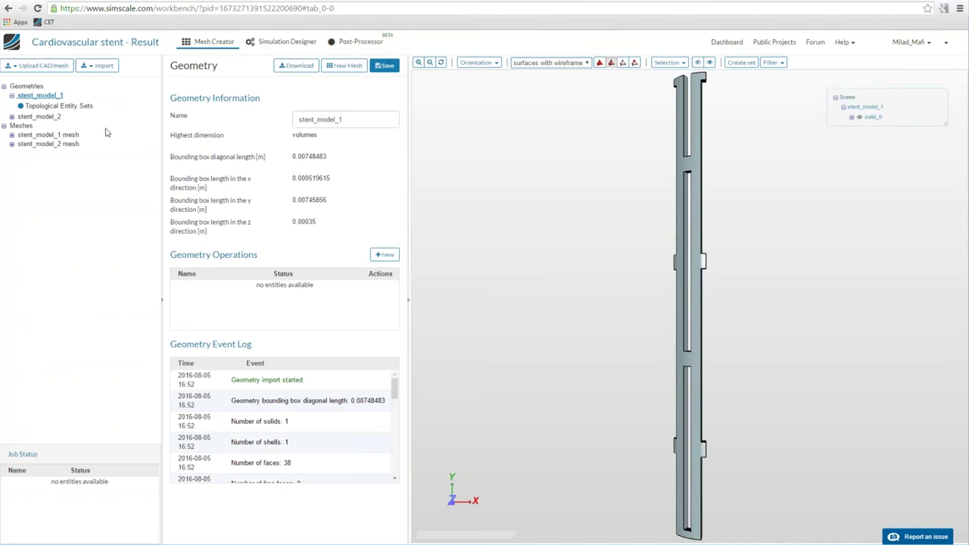
- Review the meshes, simulations and finished Run - model 1 - 316LN SS in the Cardiovascular stent - Result project
{"action": "left_click", "coordinate": [15, 126]}
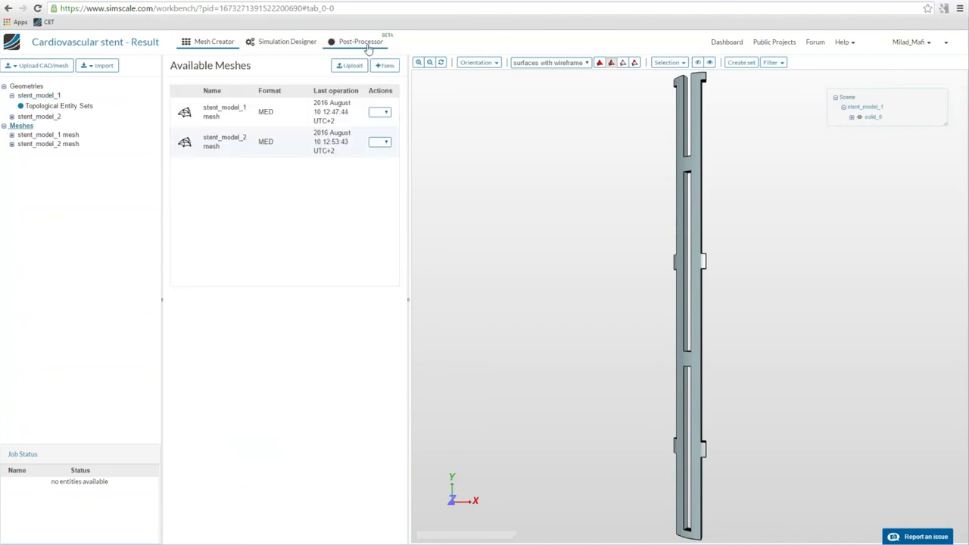
{"action": "left_click", "coordinate": [367, 46]}
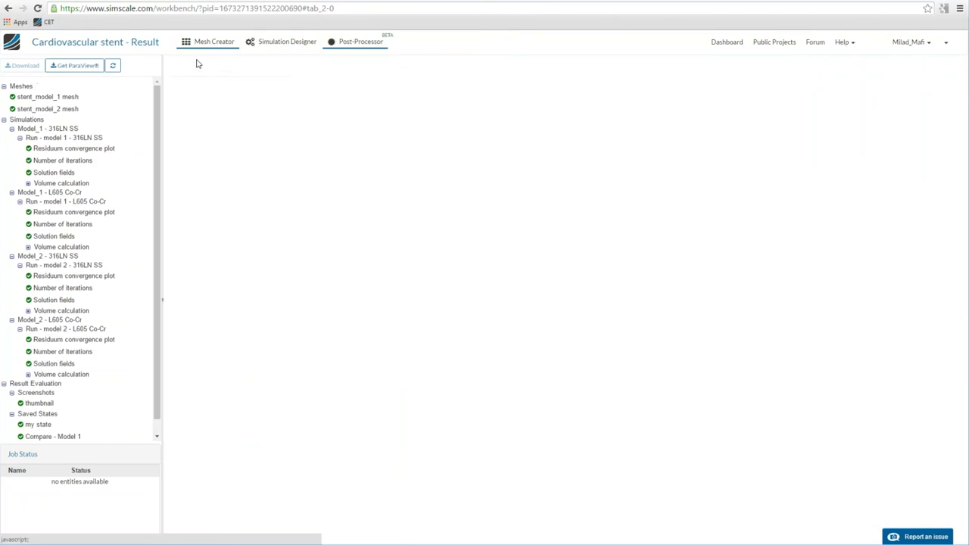
{"action": "left_click", "coordinate": [312, 43]}
{"action": "left_click", "coordinate": [47, 97]}
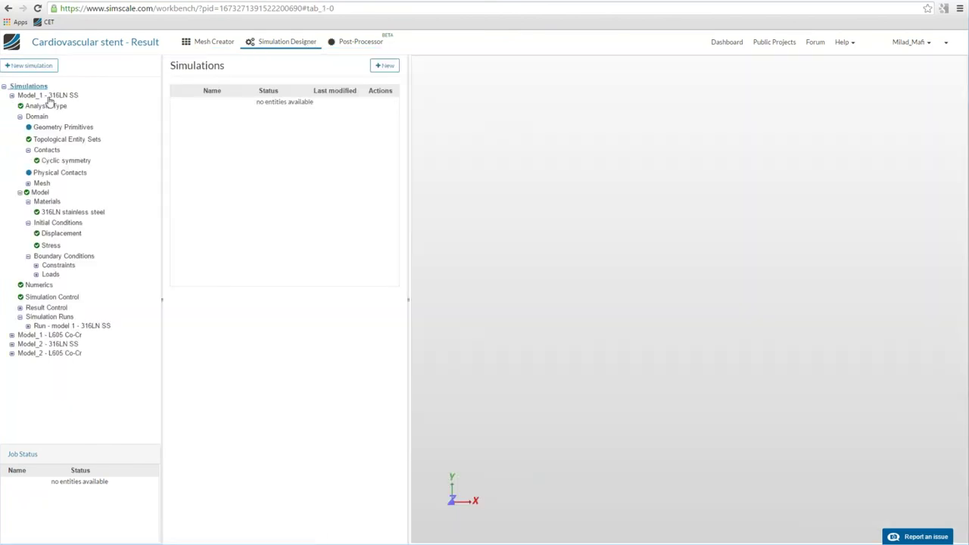
{"action": "left_click", "coordinate": [47, 327]}
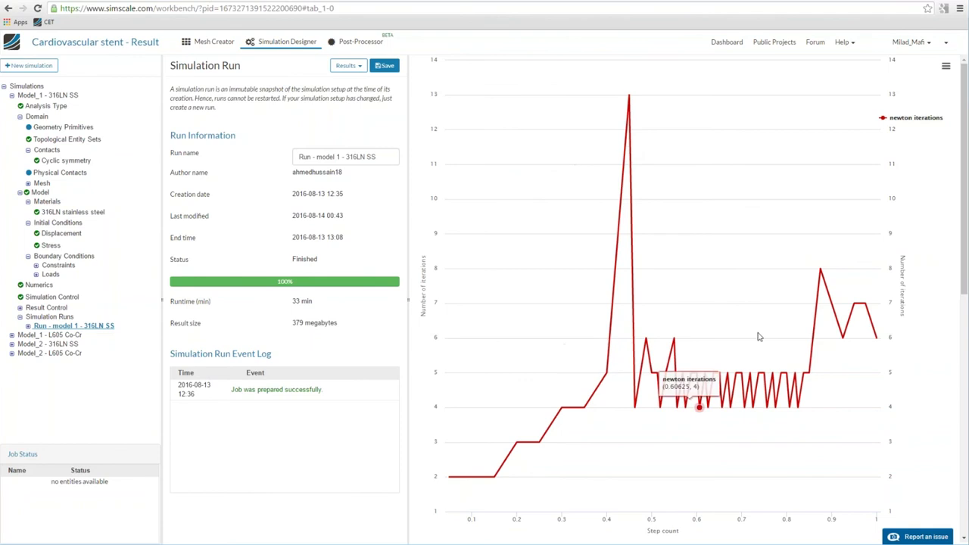
- Load the solution fields of Run - model 1 - 316LN SS for post-processing and view the stent in 3D
{"action": "left_click", "coordinate": [353, 44]}
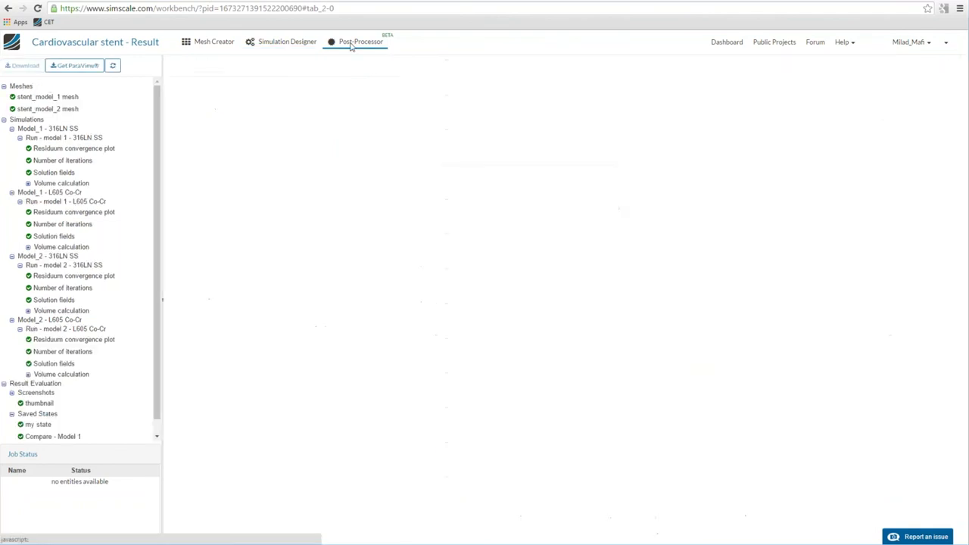
{"action": "left_click", "coordinate": [72, 172]}
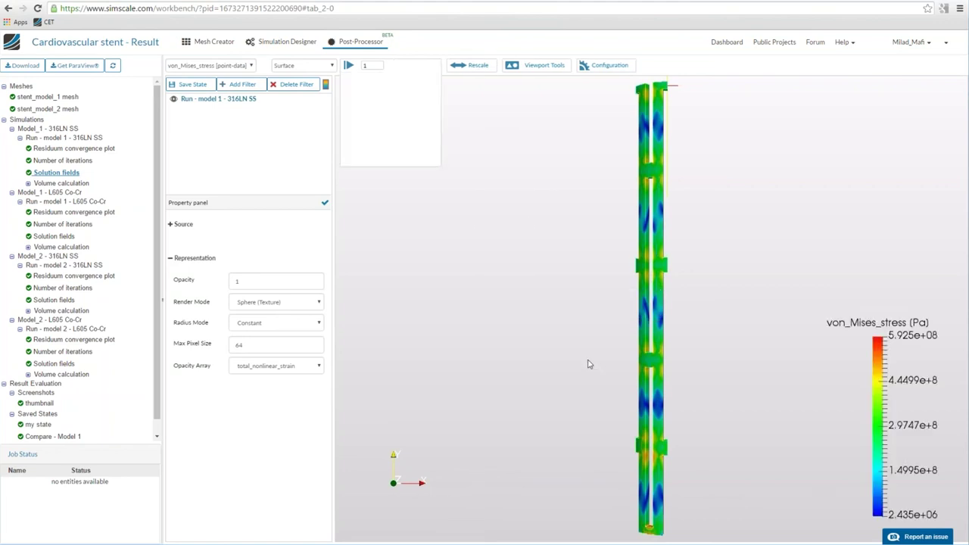
{"action": "left_click_drag", "start_coordinate": [573, 386], "coordinate": [636, 353]}
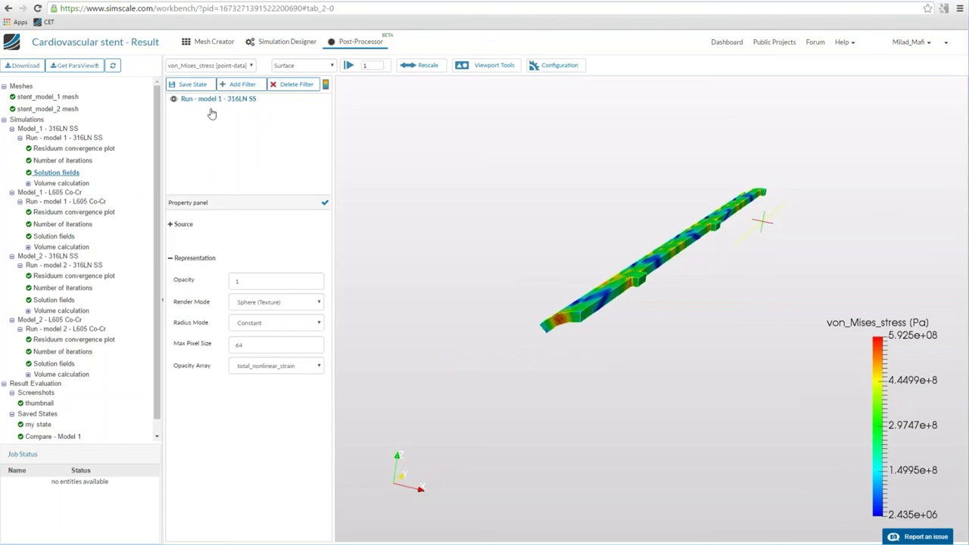
- Add a Warp By Vector filter using the displacement vectors with a scale factor of 1 and inspect the deformed stent
{"action": "left_click", "coordinate": [255, 84]}
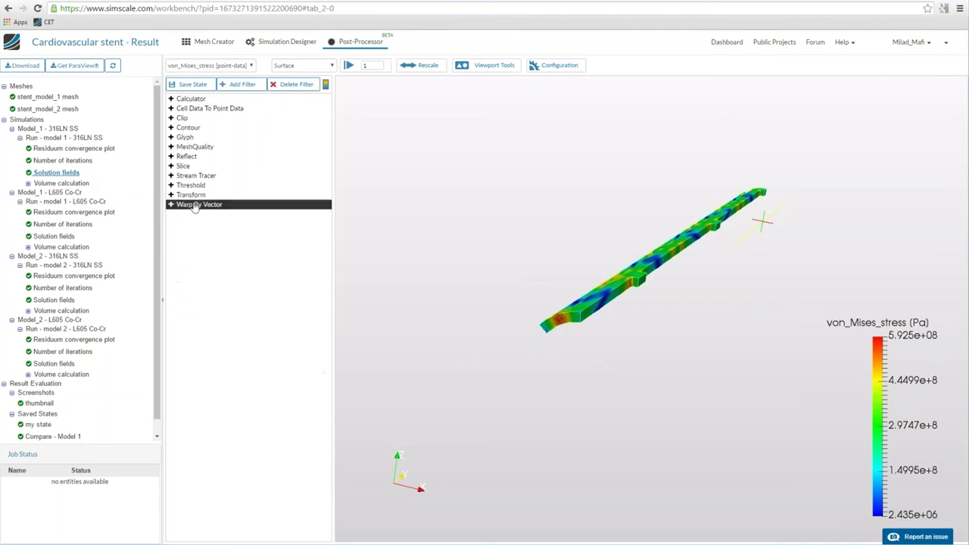
{"action": "left_click", "coordinate": [203, 206]}
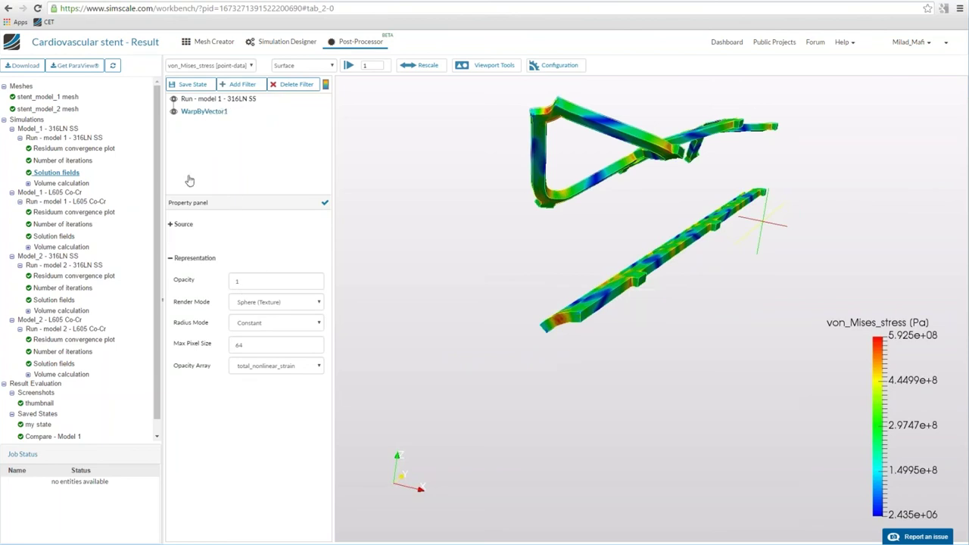
{"action": "left_click", "coordinate": [170, 225]}
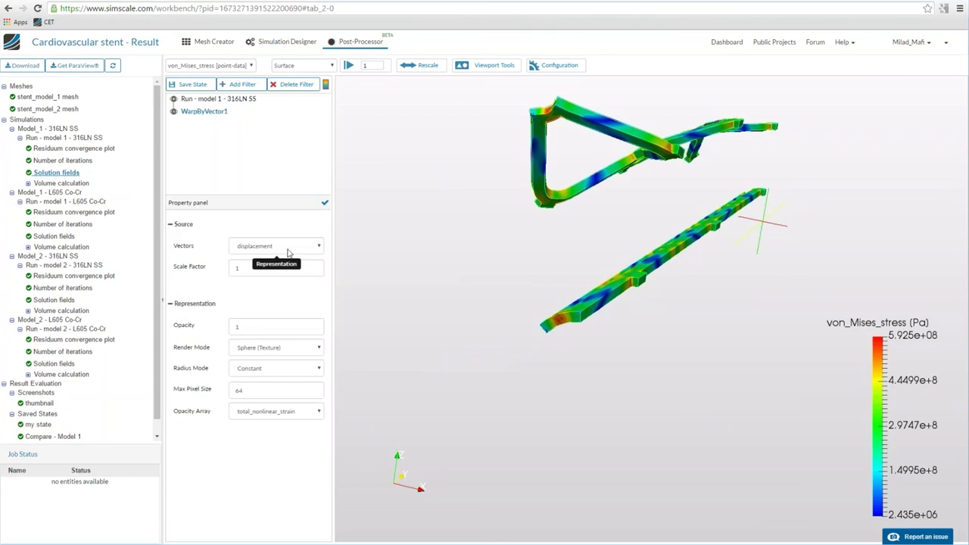
{"action": "left_click", "coordinate": [265, 272]}
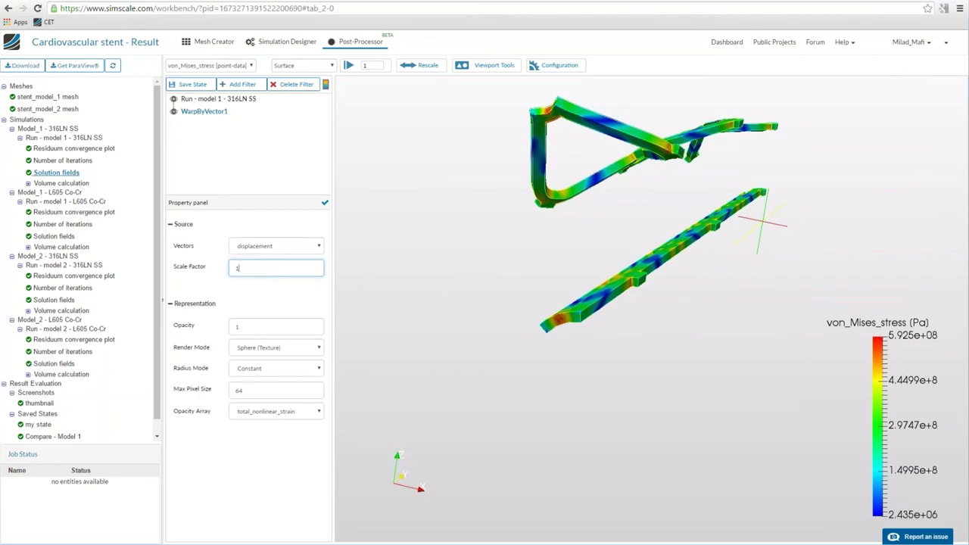
{"action": "left_click_drag", "start_coordinate": [584, 198], "coordinate": [549, 224]}
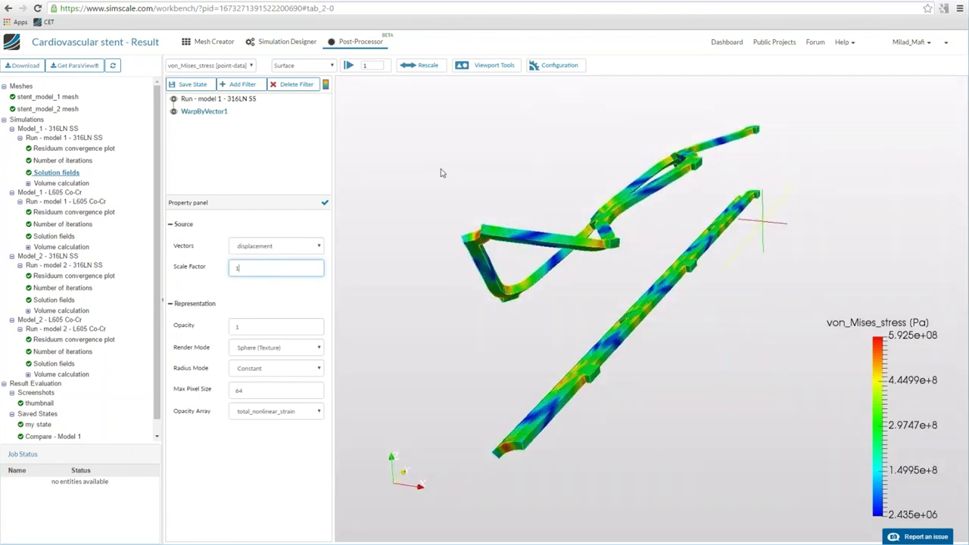
- Apply the warp settings, play the time-step animation of the deformed stent segment, and stop it at 0.25
{"action": "left_click", "coordinate": [325, 202]}
{"action": "left_click", "coordinate": [368, 66]}
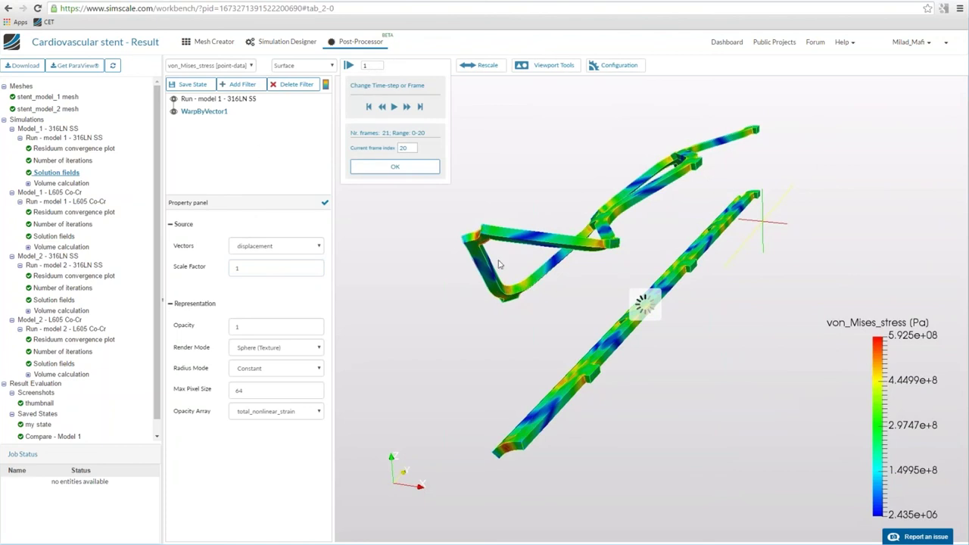
{"action": "left_click", "coordinate": [393, 107]}
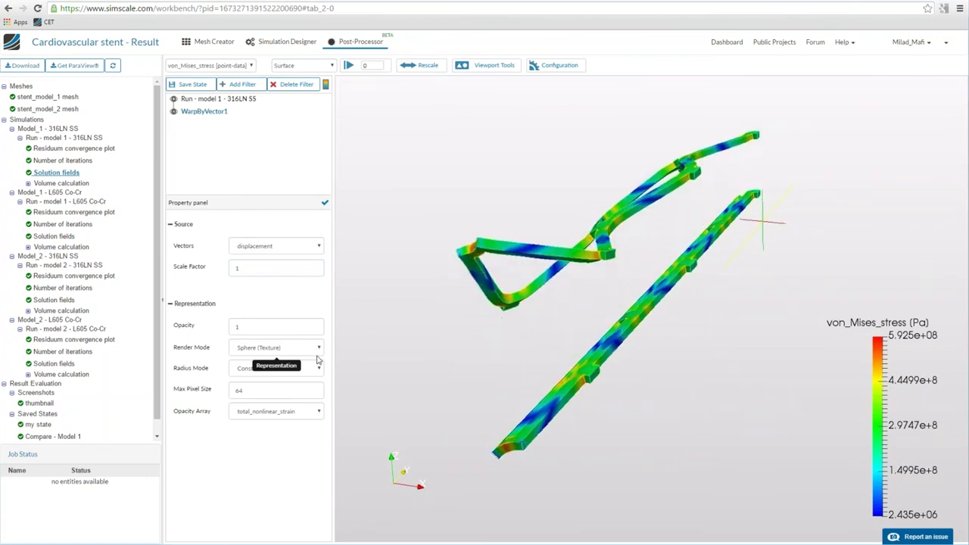
{"action": "left_click", "coordinate": [381, 65]}
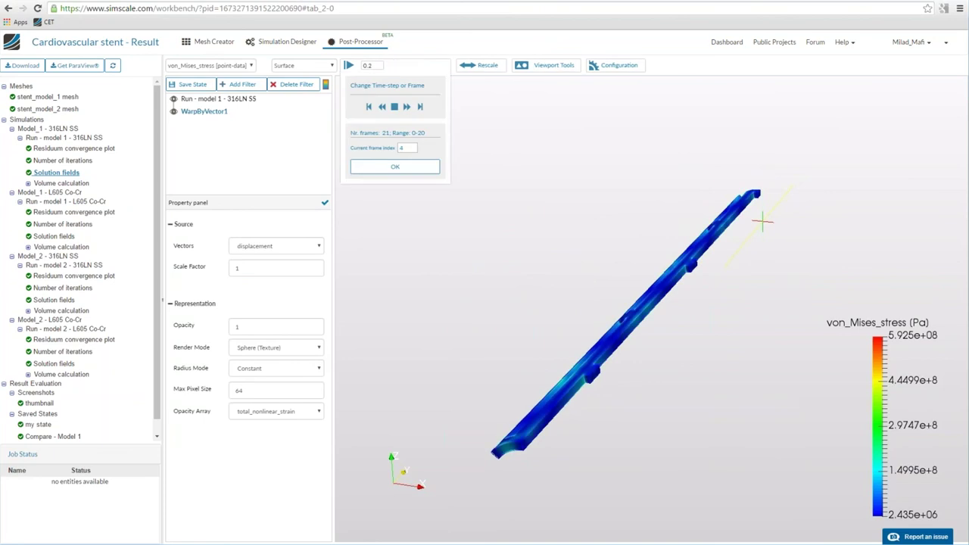
{"action": "left_click", "coordinate": [394, 106]}
{"action": "left_click", "coordinate": [614, 376]}
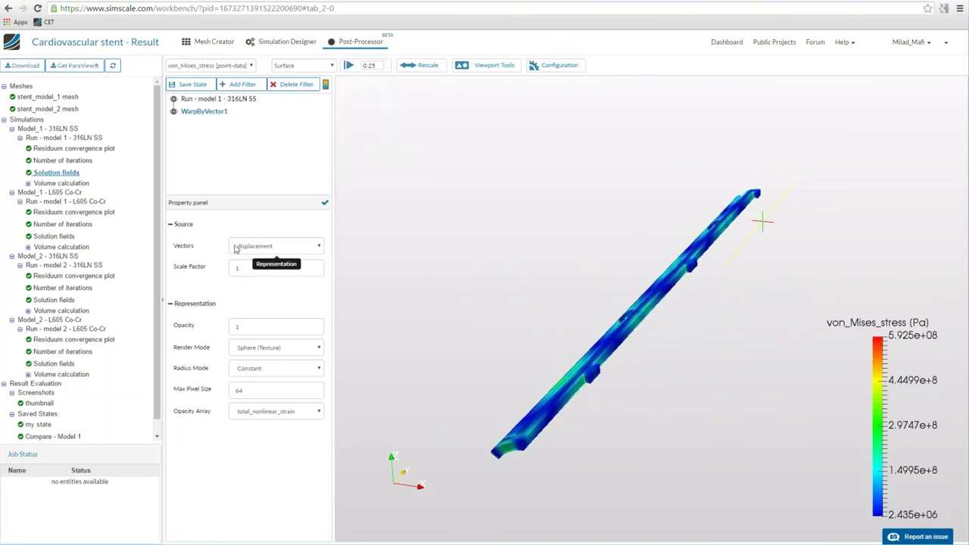
- Hide the original run result and add a Transform filter that rotates the warped stent segment by 60 about the Y axis
{"action": "left_click", "coordinate": [174, 101]}
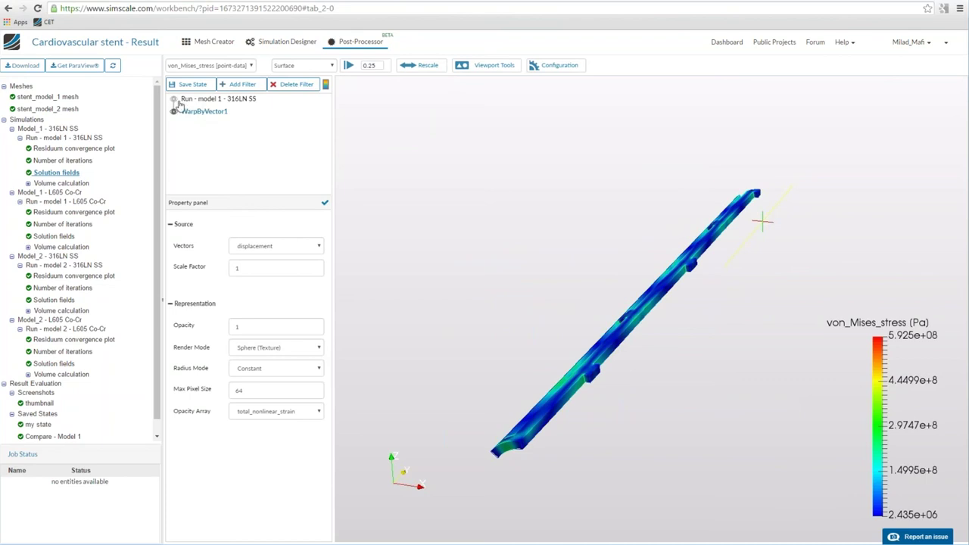
{"action": "left_click", "coordinate": [240, 84]}
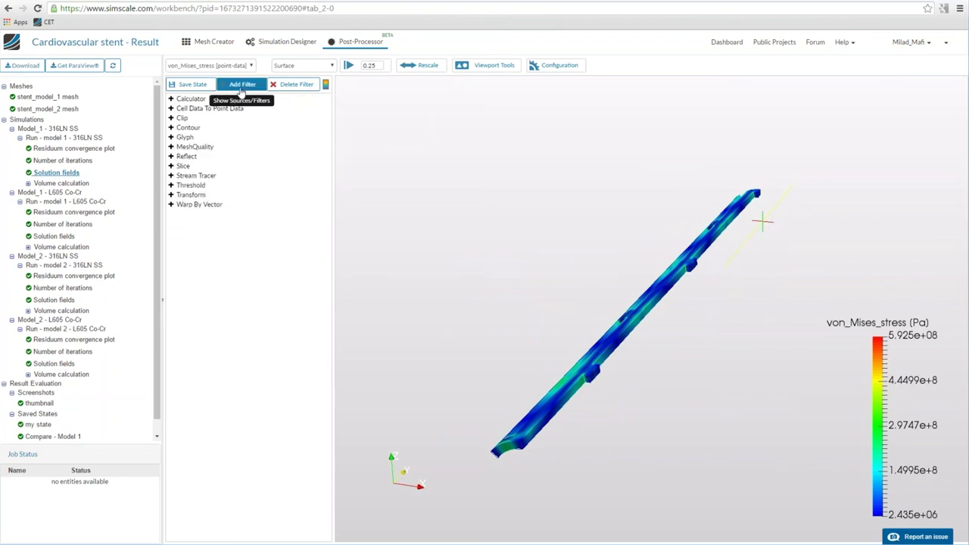
{"action": "left_click", "coordinate": [215, 195]}
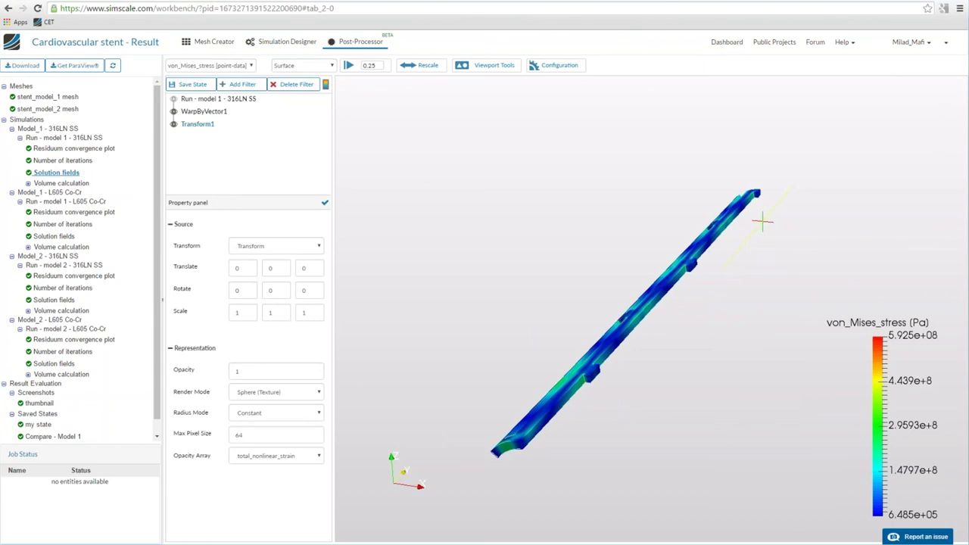
{"action": "double_click", "coordinate": [279, 289]}
{"action": "left_click", "coordinate": [325, 203]}
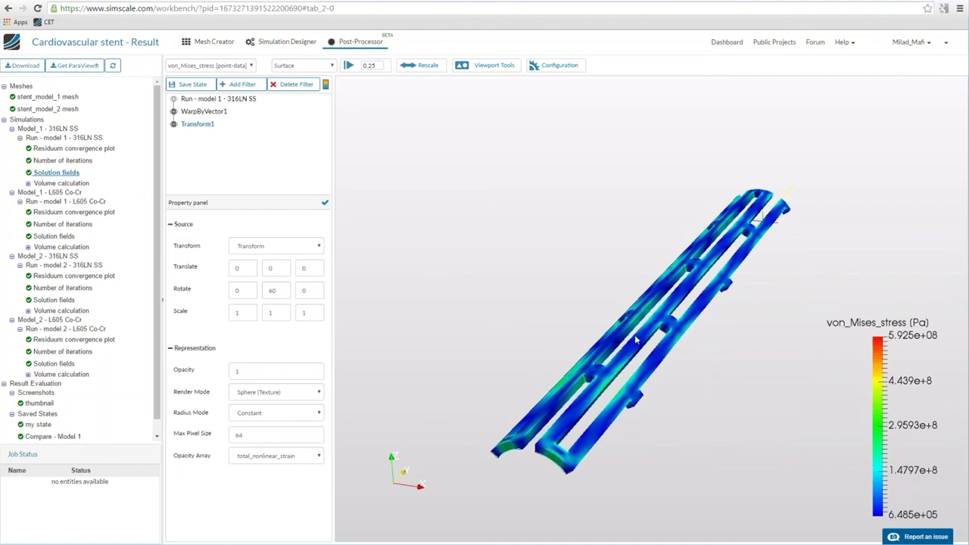
- Add four more Transform filters in sequence after the first one
{"action": "left_click", "coordinate": [250, 85]}
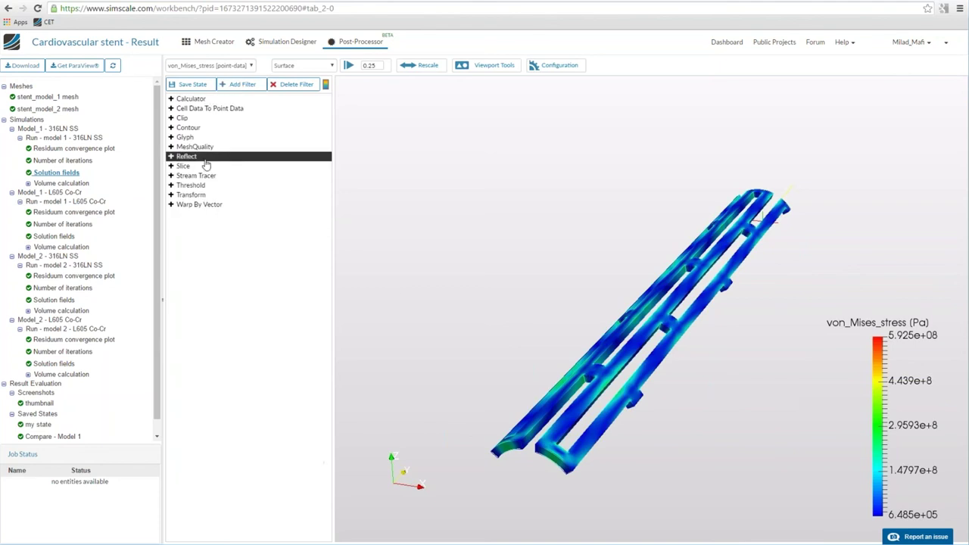
{"action": "left_click", "coordinate": [198, 195]}
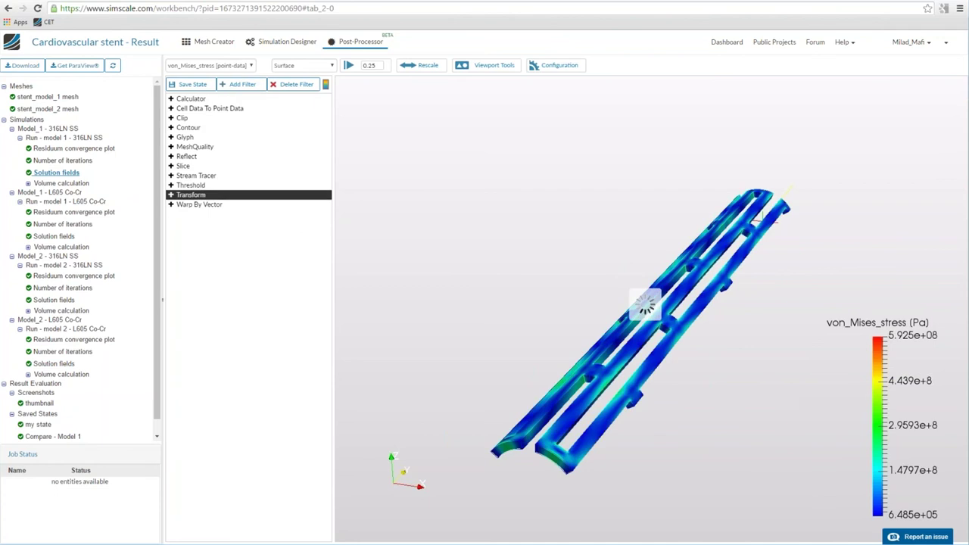
{"action": "left_click", "coordinate": [244, 84]}
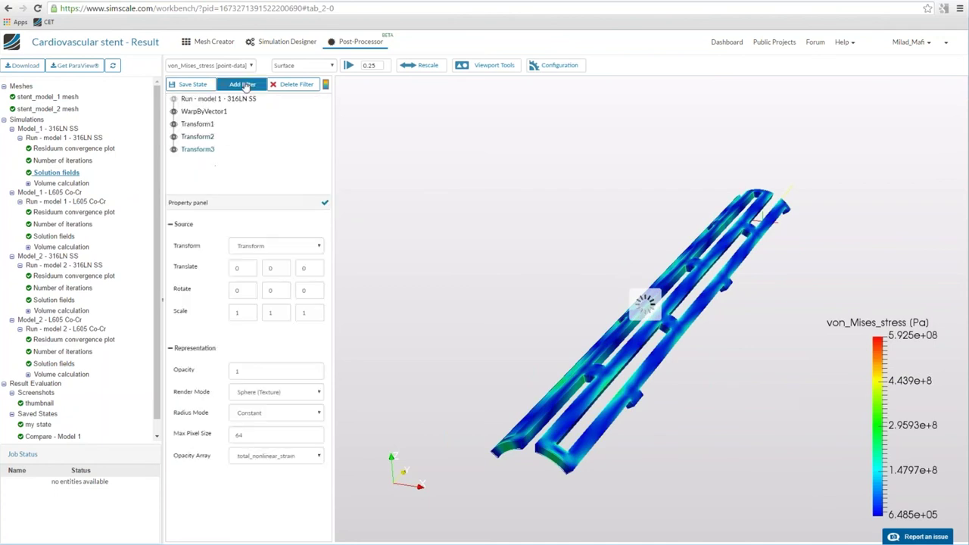
{"action": "left_click", "coordinate": [243, 84]}
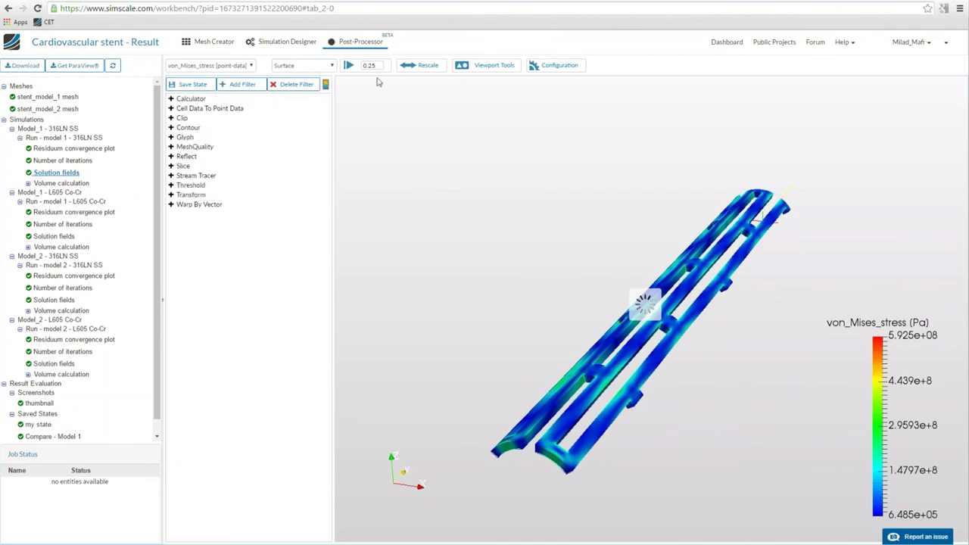
{"action": "left_click", "coordinate": [241, 85]}
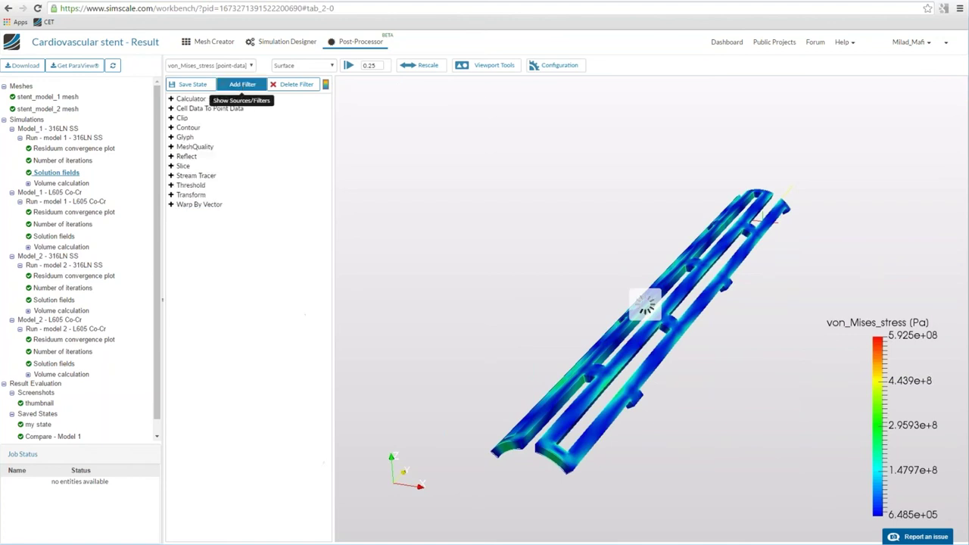
{"action": "left_click", "coordinate": [206, 197]}
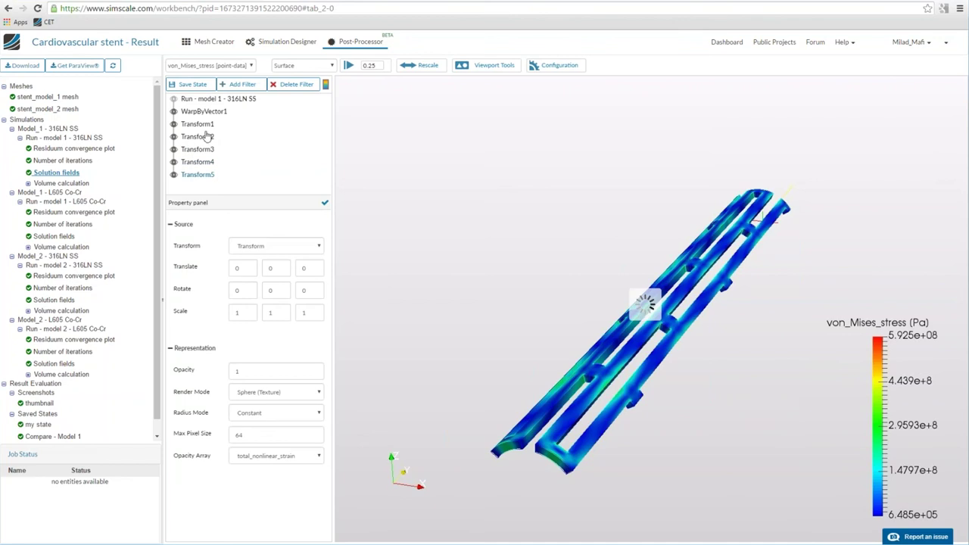
- Set the Y rotation of Transform2 and Transform3 to 60 and apply each change
{"action": "left_click", "coordinate": [200, 138]}
{"action": "left_click", "coordinate": [206, 127]}
{"action": "double_click", "coordinate": [281, 292]}
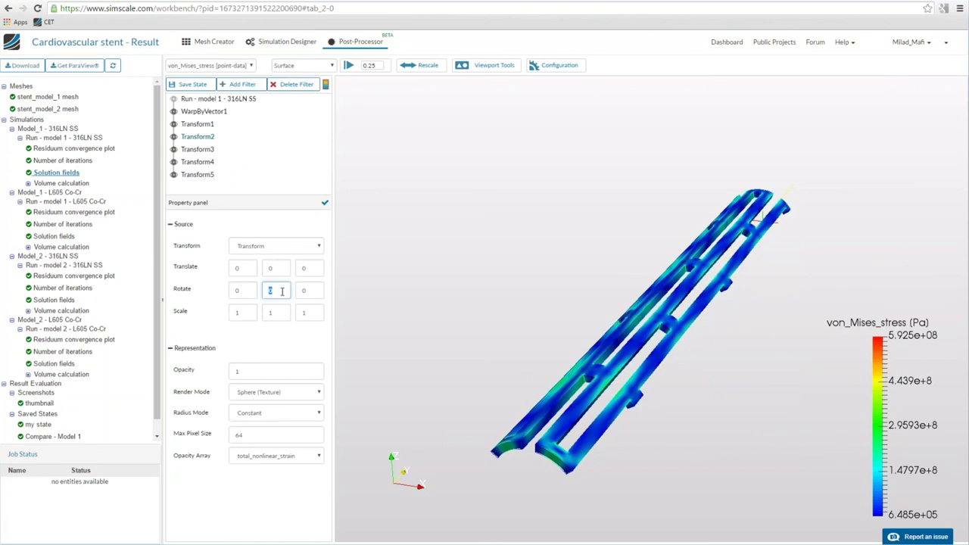
{"action": "left_click", "coordinate": [325, 202]}
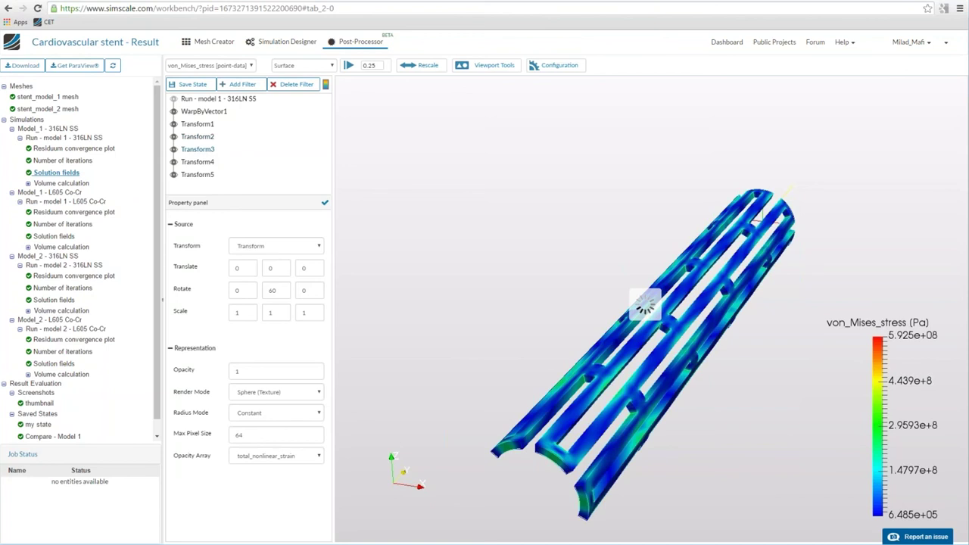
{"action": "double_click", "coordinate": [272, 290]}
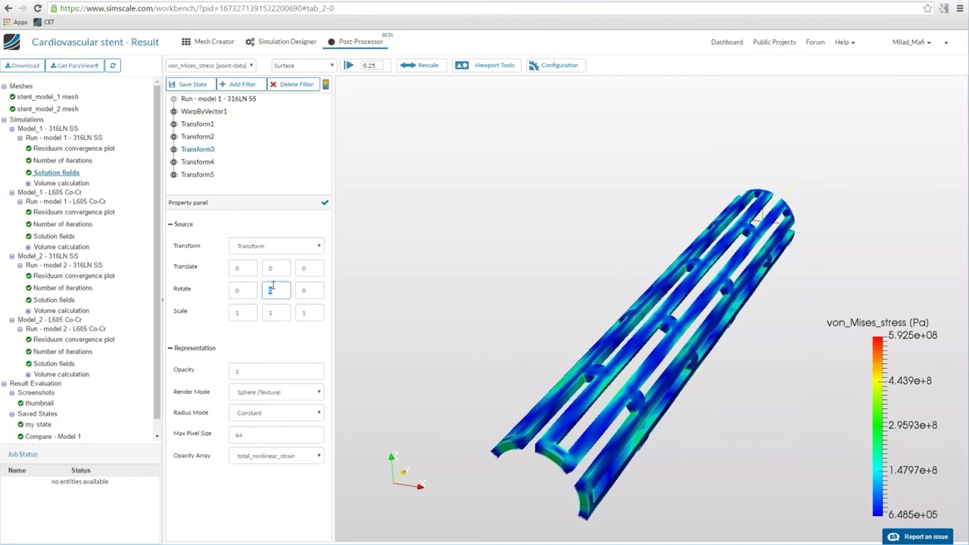
{"action": "left_click", "coordinate": [324, 202]}
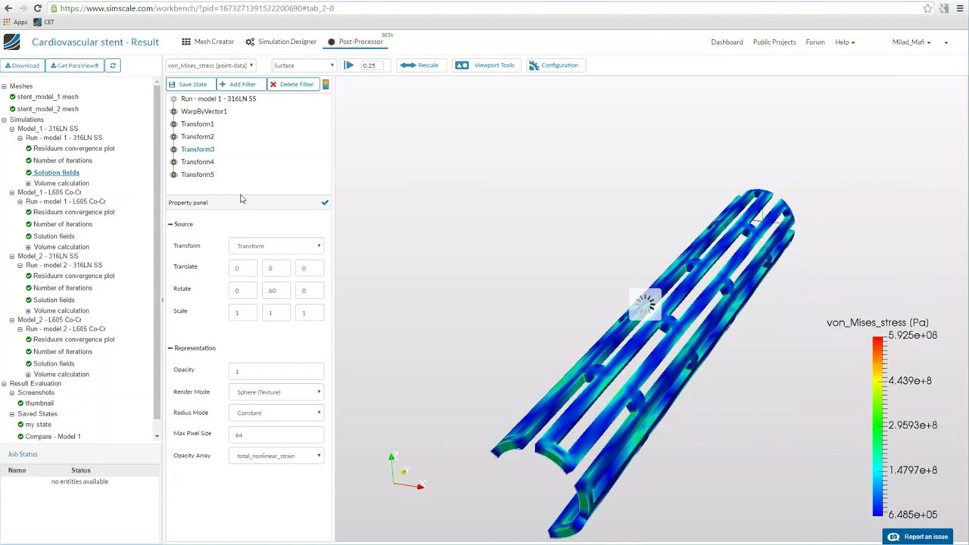
- Set the Y rotation of Transform4 and Transform5 to 60 to complete the full stent circumference
{"action": "left_click", "coordinate": [196, 161]}
{"action": "double_click", "coordinate": [274, 291]}
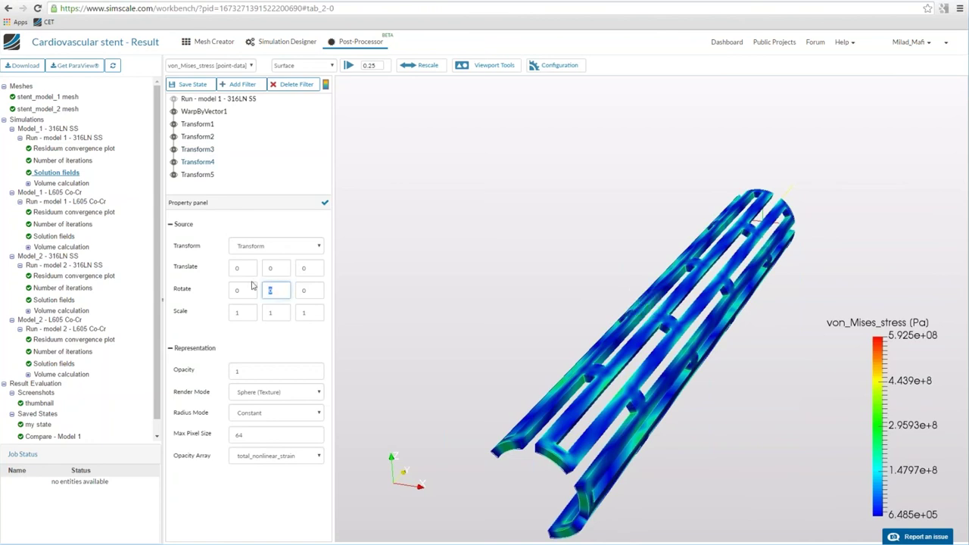
{"action": "type", "text": "60"}
{"action": "left_click", "coordinate": [325, 202]}
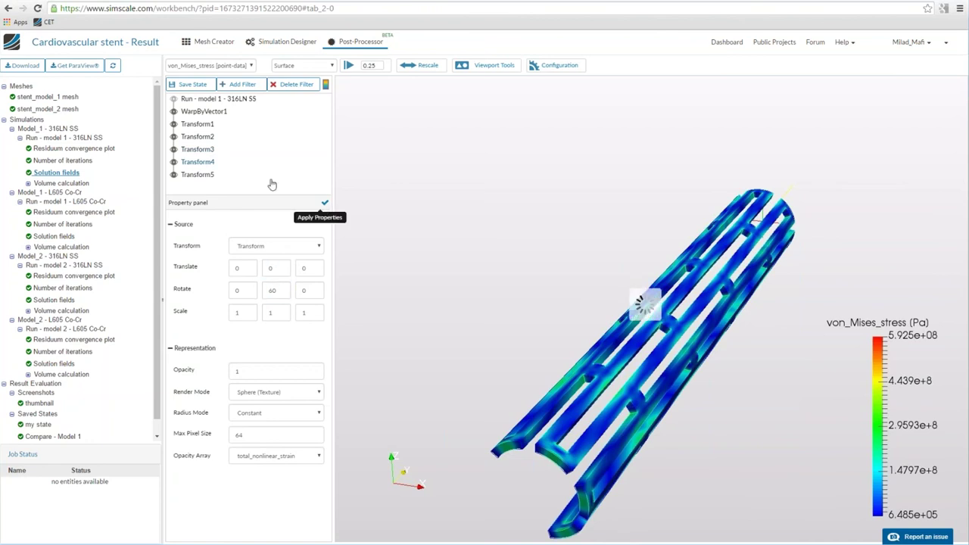
{"action": "left_click", "coordinate": [199, 175]}
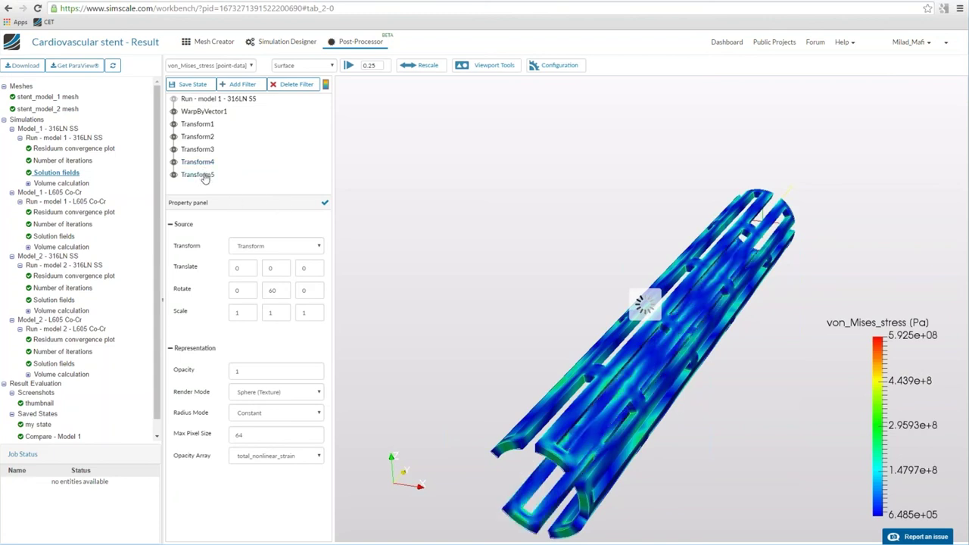
{"action": "double_click", "coordinate": [274, 291]}
{"action": "type", "text": "60"}
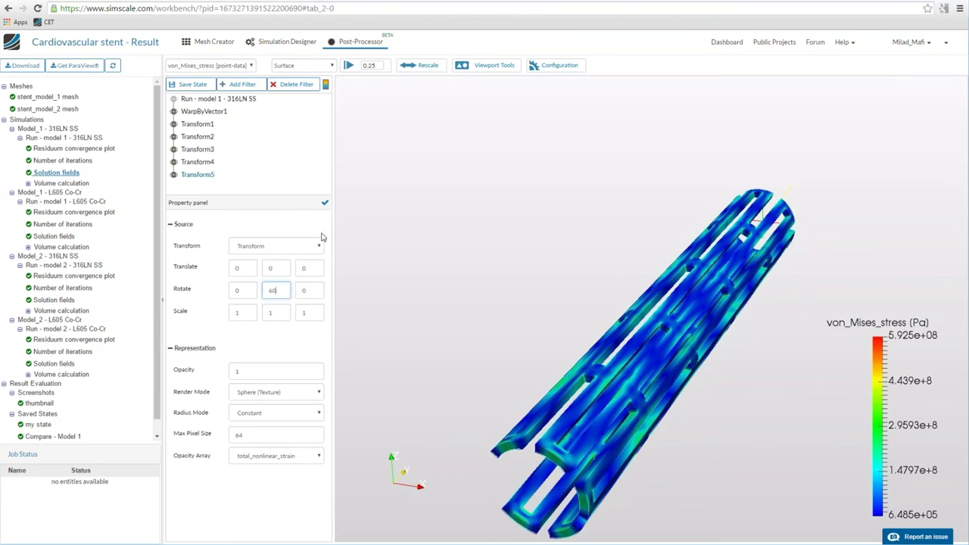
{"action": "left_click", "coordinate": [325, 202]}
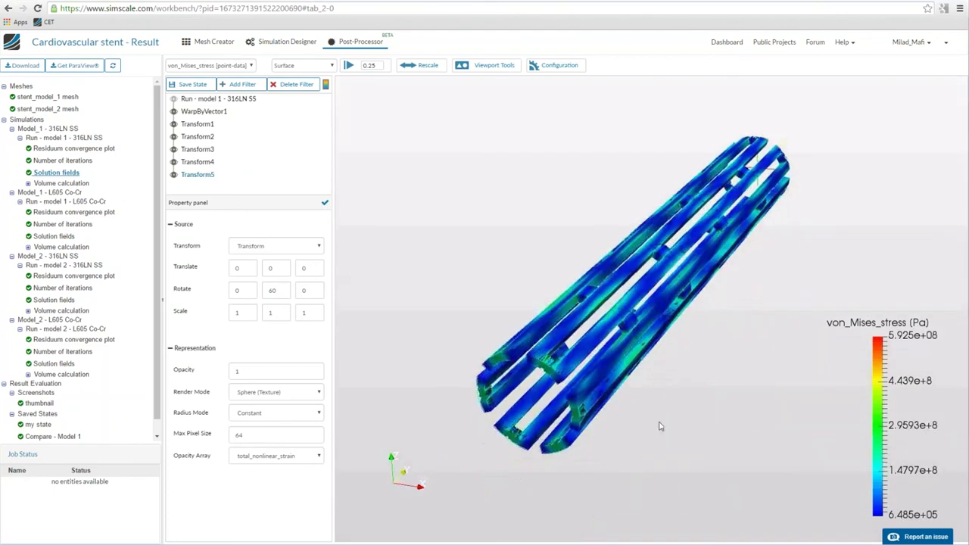
- Reset the full stent to the first frame, play the expansion animation, and display time step 1
{"action": "left_click_drag", "start_coordinate": [665, 415], "coordinate": [757, 342]}
{"action": "left_click", "coordinate": [367, 65]}
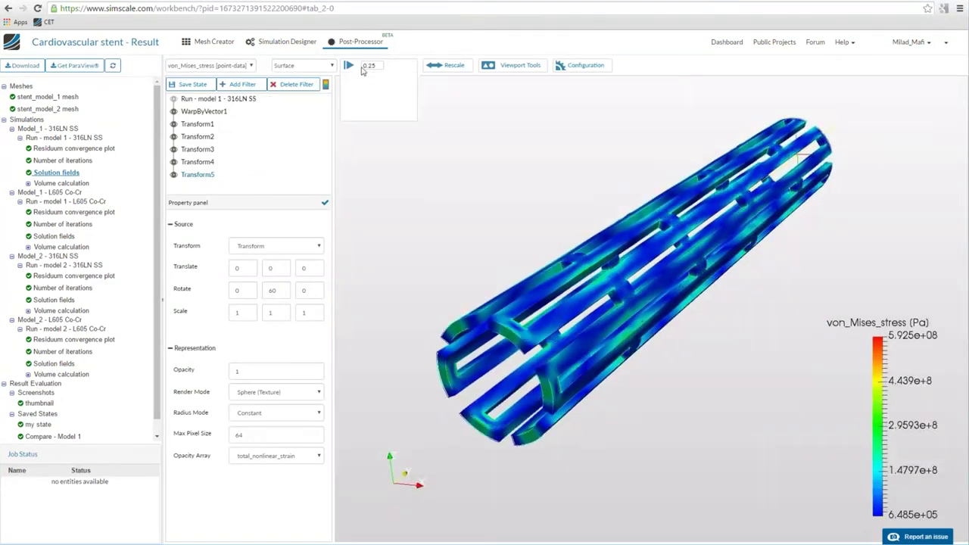
{"action": "left_click", "coordinate": [367, 106]}
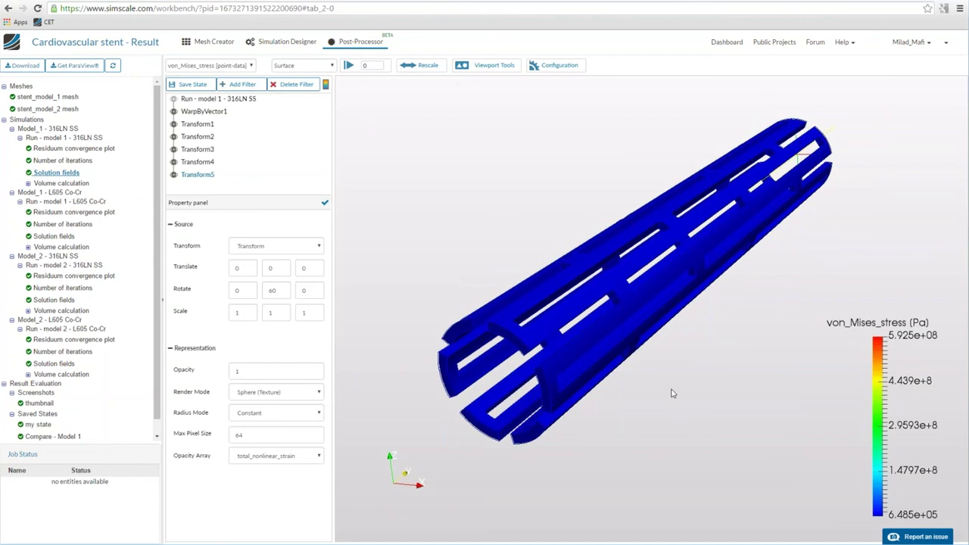
{"action": "scroll", "coordinate": [656, 277], "scroll_direction": "down", "scroll_amount": 5}
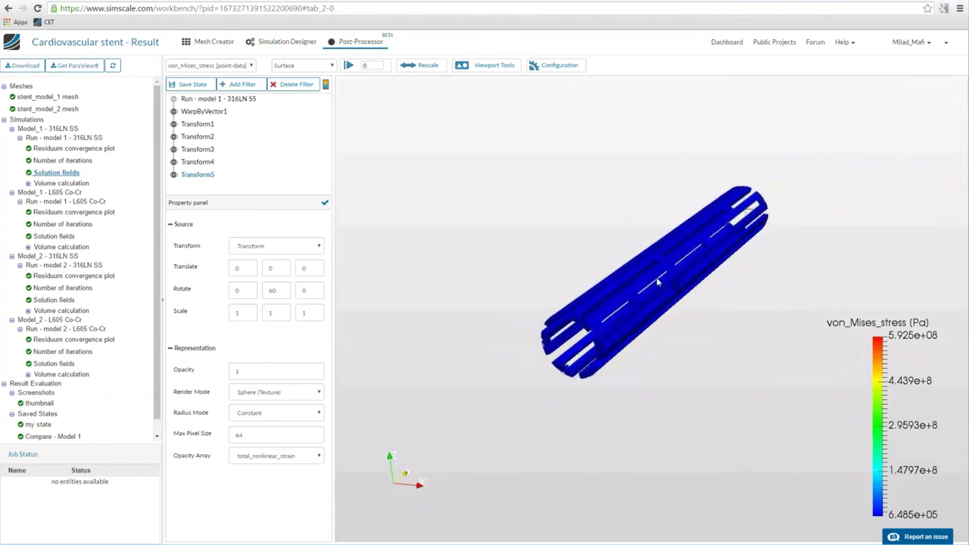
{"action": "left_click", "coordinate": [349, 65]}
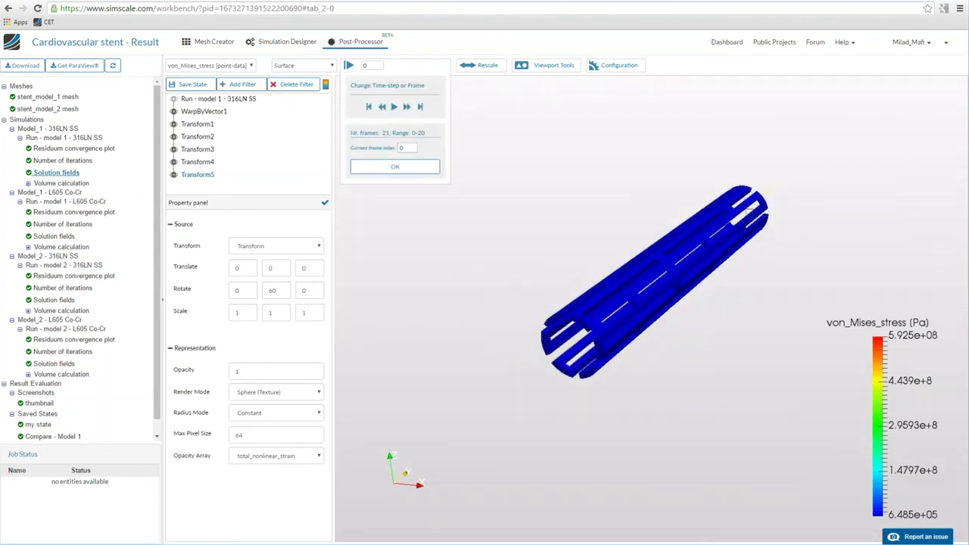
{"action": "left_click", "coordinate": [393, 106]}
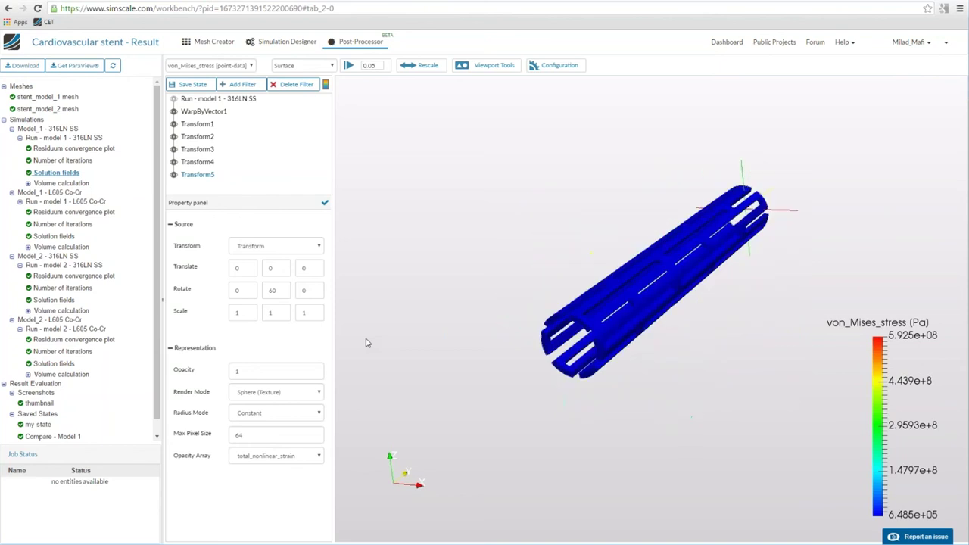
{"action": "left_click", "coordinate": [369, 65]}
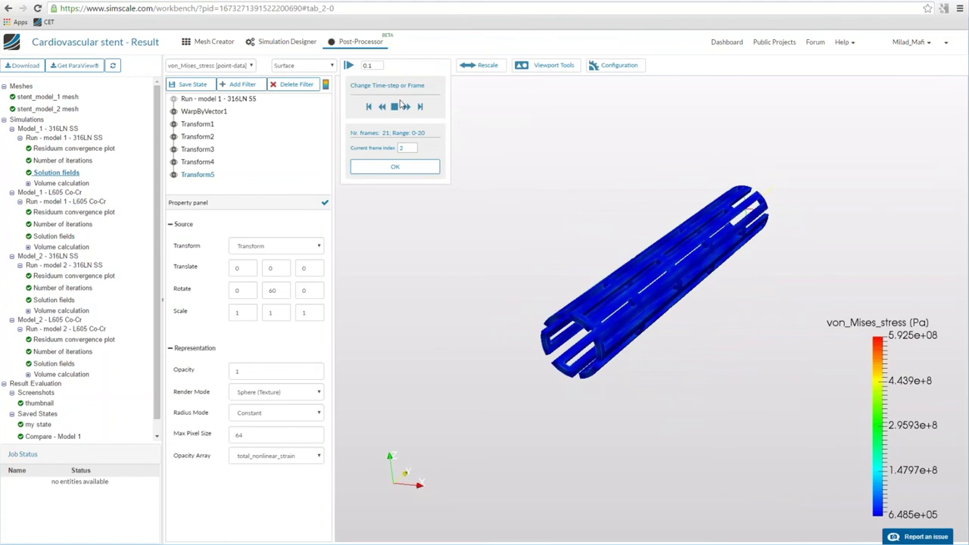
{"action": "left_click", "coordinate": [395, 108]}
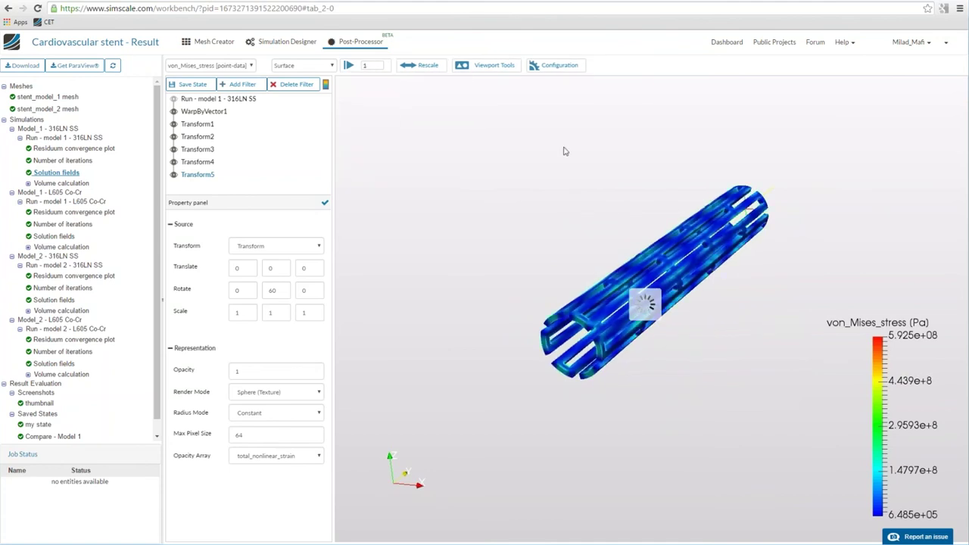
{"action": "left_click", "coordinate": [433, 66]}
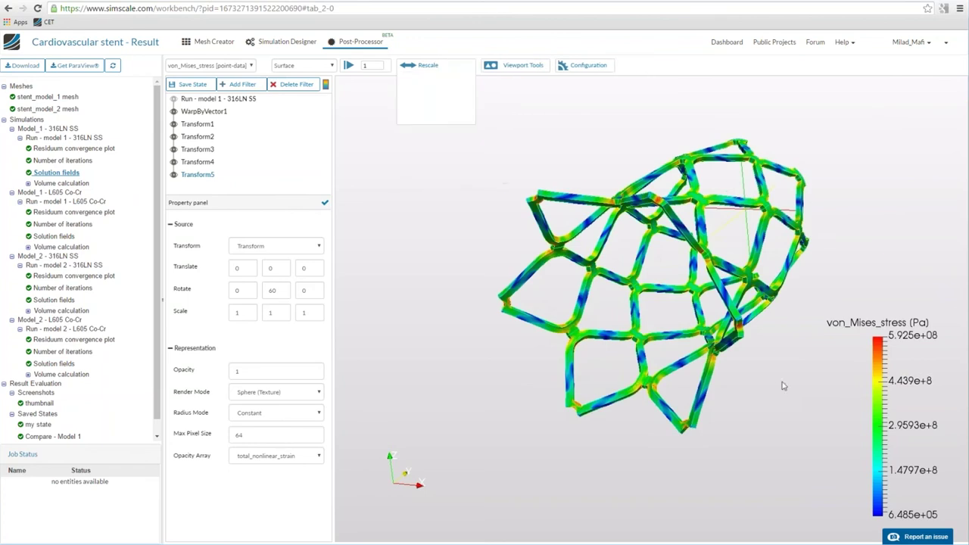
- Inspect the fully expanded stent's von Mises stress from several angles with the original run result hidden
{"action": "left_click_drag", "start_coordinate": [758, 384], "coordinate": [691, 231]}
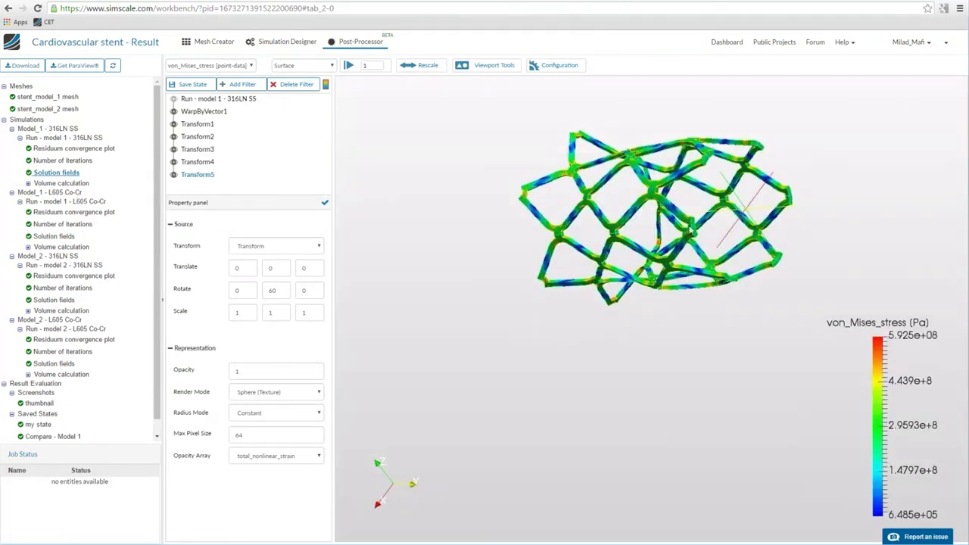
{"action": "mouse_move", "coordinate": [710, 156]}
{"action": "left_mouse_down"}
{"action": "mouse_move", "coordinate": [790, 274]}
{"action": "mouse_move", "coordinate": [789, 338]}
{"action": "mouse_move", "coordinate": [723, 363]}
{"action": "mouse_move", "coordinate": [712, 346]}
{"action": "mouse_move", "coordinate": [729, 191]}
{"action": "mouse_move", "coordinate": [704, 151]}
{"action": "left_mouse_up"}
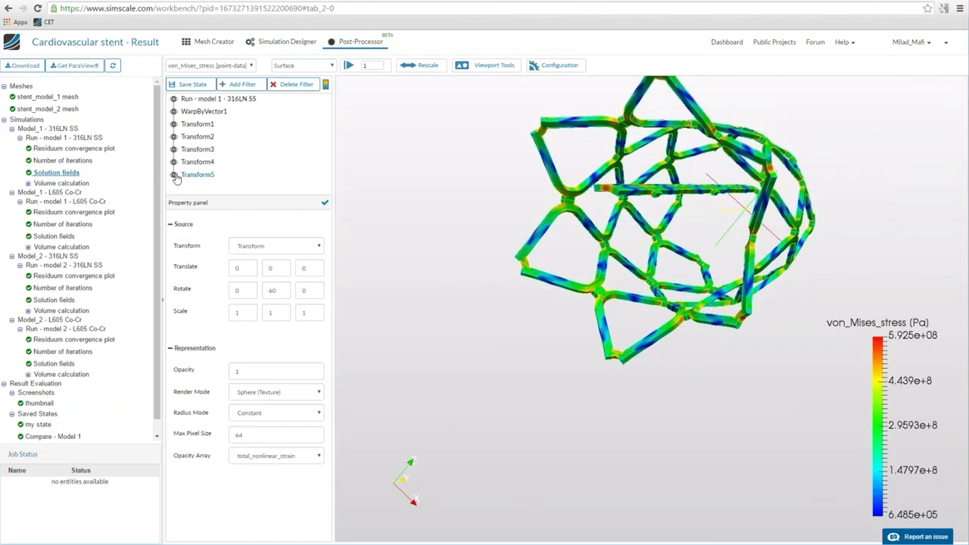
{"action": "left_click", "coordinate": [173, 98]}
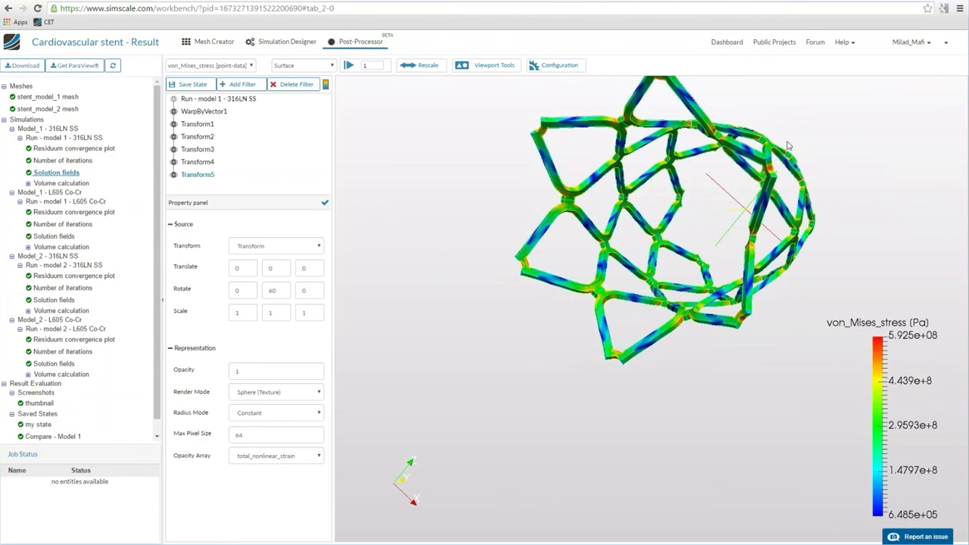
{"action": "left_click_drag", "start_coordinate": [787, 149], "coordinate": [742, 149]}
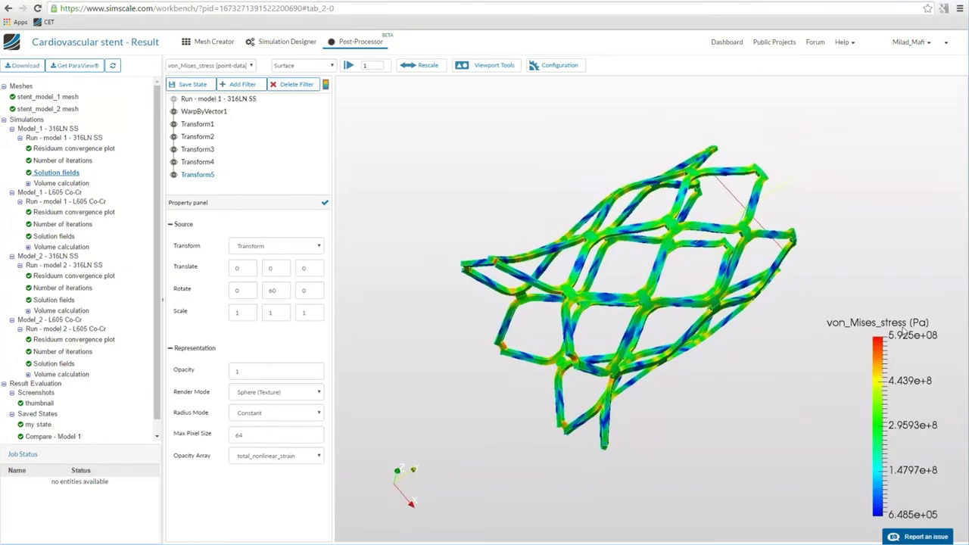
- Color Transform5 by total_nonlinear_strain magnitude and rescale its colors to the data range
{"action": "left_click_drag", "start_coordinate": [634, 333], "coordinate": [616, 218]}
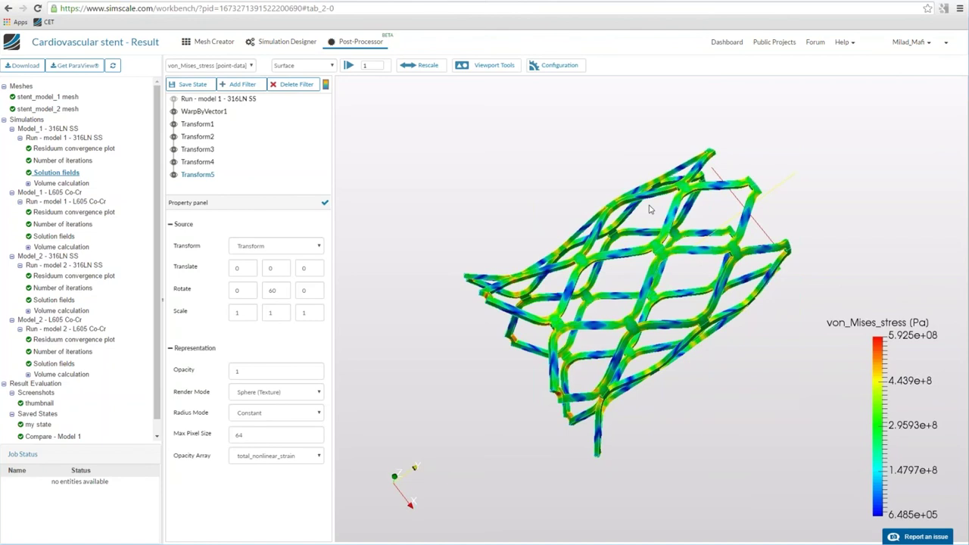
{"action": "left_click_drag", "start_coordinate": [628, 241], "coordinate": [584, 329]}
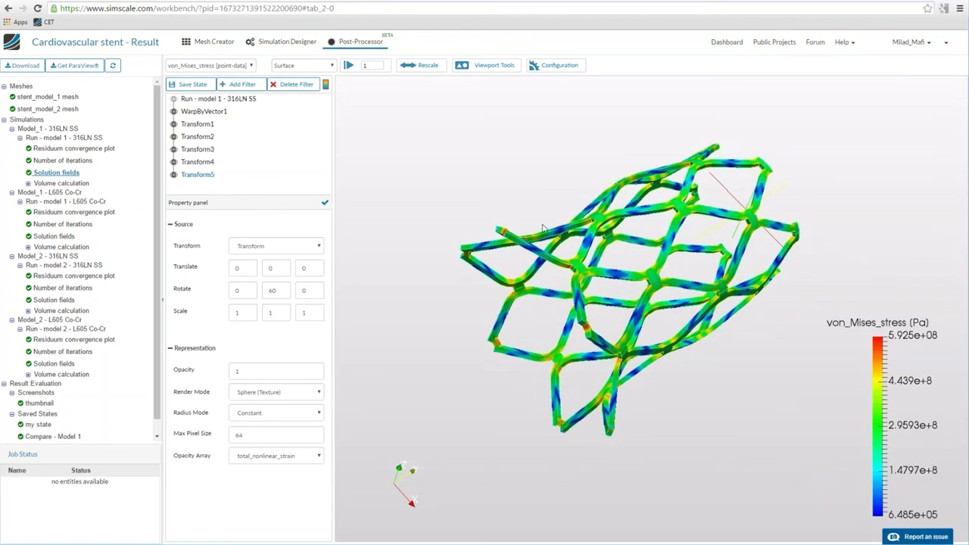
{"action": "mouse_move", "coordinate": [543, 227]}
{"action": "left_mouse_down"}
{"action": "mouse_move", "coordinate": [575, 257]}
{"action": "mouse_move", "coordinate": [530, 219]}
{"action": "left_mouse_up"}
{"action": "left_click", "coordinate": [250, 66]}
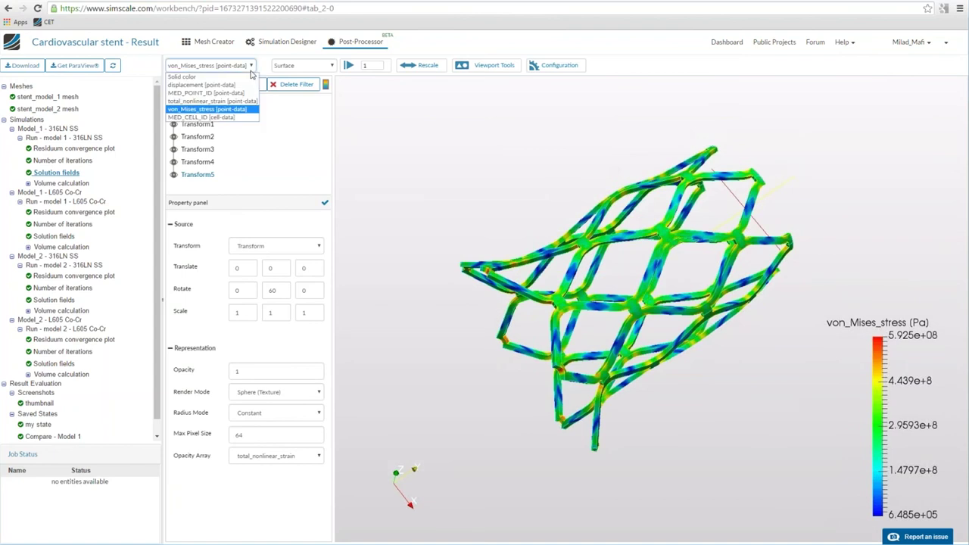
{"action": "left_click", "coordinate": [234, 101]}
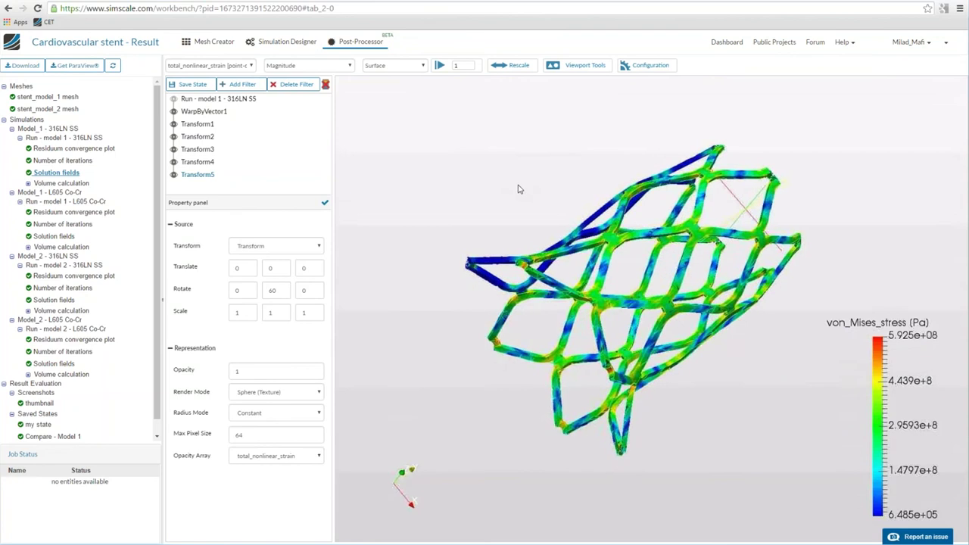
{"action": "left_click", "coordinate": [506, 67]}
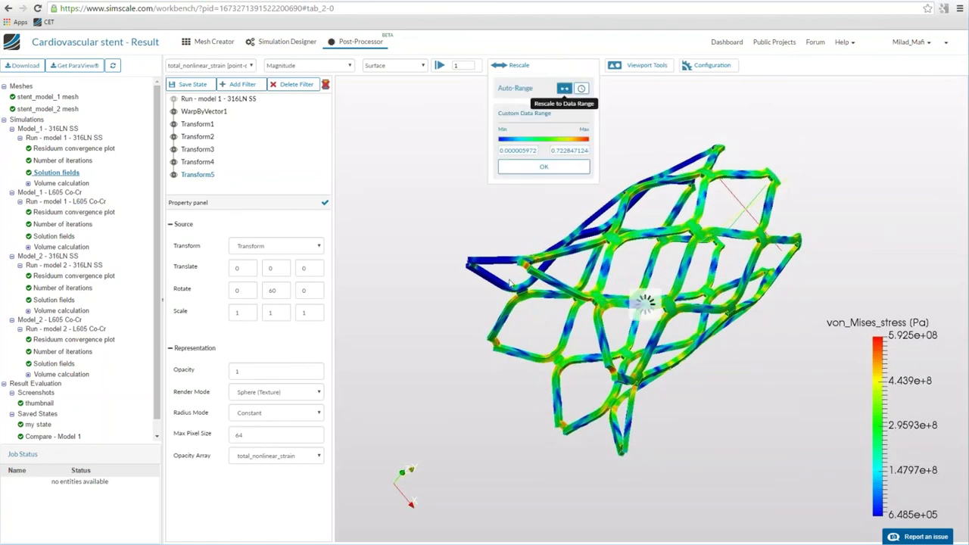
{"action": "left_click", "coordinate": [564, 88]}
- Display the color legend for the total_nonlinear_strain magnitude beside the stent
{"action": "left_click_drag", "start_coordinate": [430, 384], "coordinate": [443, 331]}
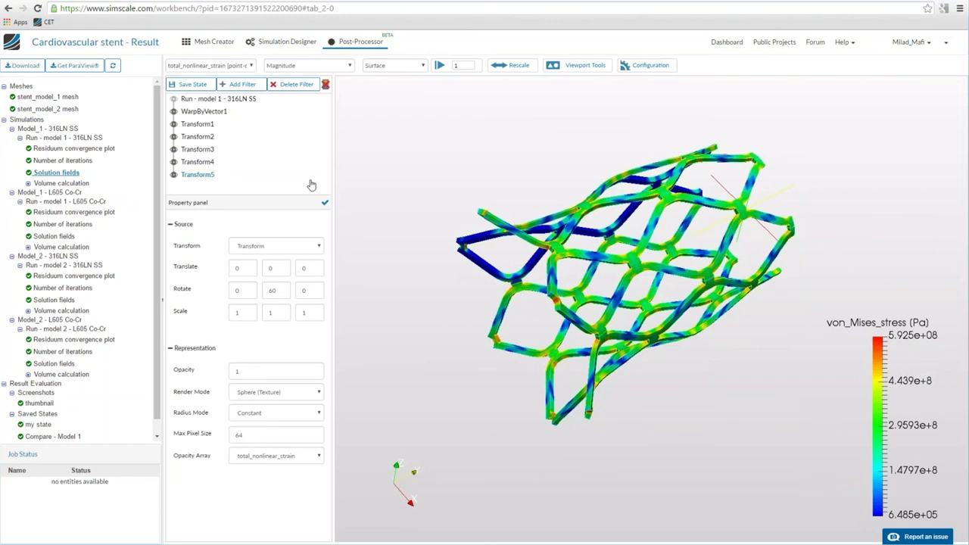
{"action": "left_click_drag", "start_coordinate": [442, 122], "coordinate": [443, 139]}
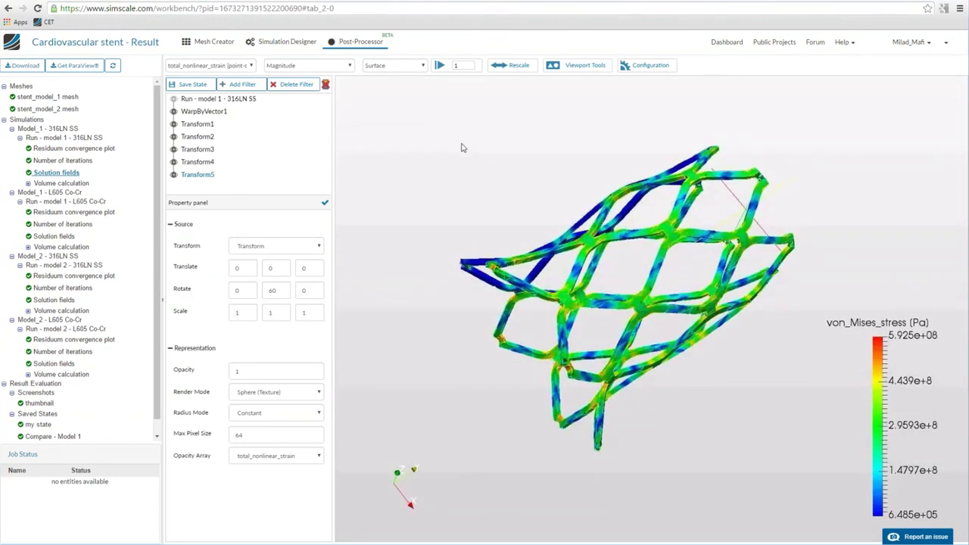
{"action": "left_click", "coordinate": [328, 87]}
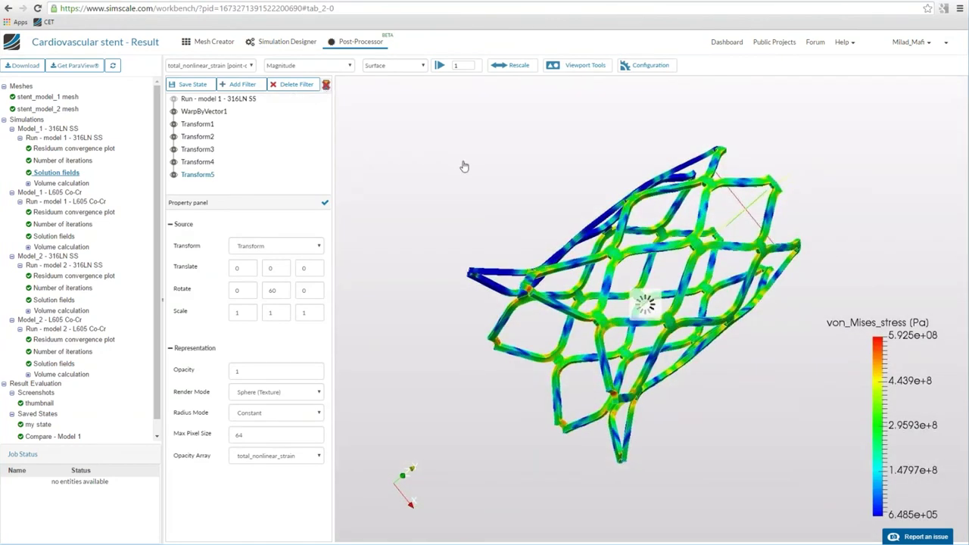
{"action": "left_click_drag", "start_coordinate": [500, 181], "coordinate": [522, 186]}
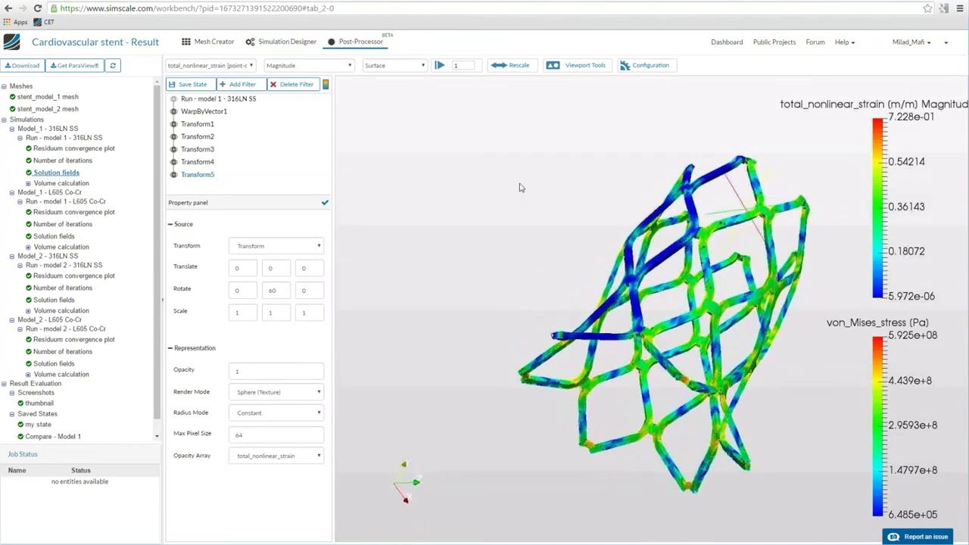
- Hide WarpByVector1 and Transform1 through Transform4 to isolate Transform5, and select Transform5
{"action": "left_click", "coordinate": [174, 136]}
{"action": "left_click", "coordinate": [174, 123]}
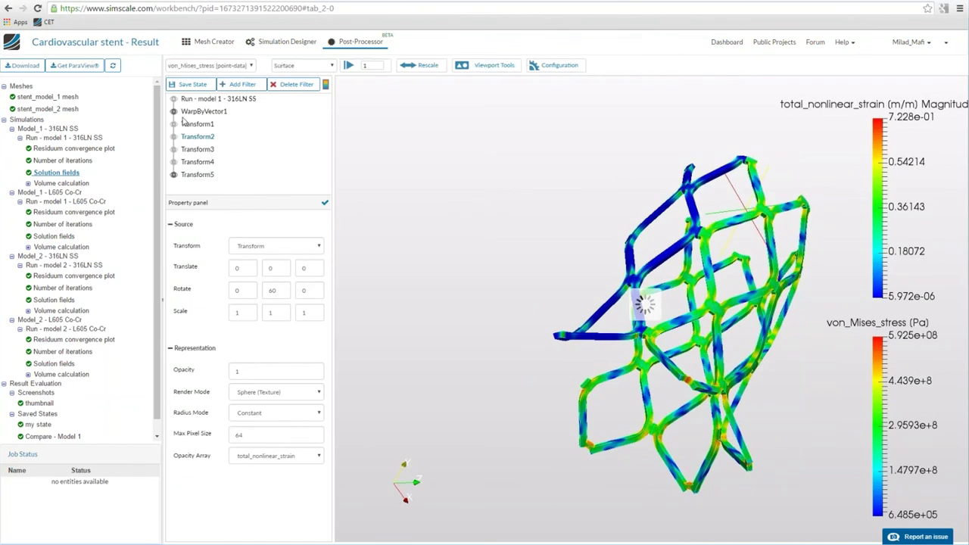
{"action": "left_click", "coordinate": [174, 149]}
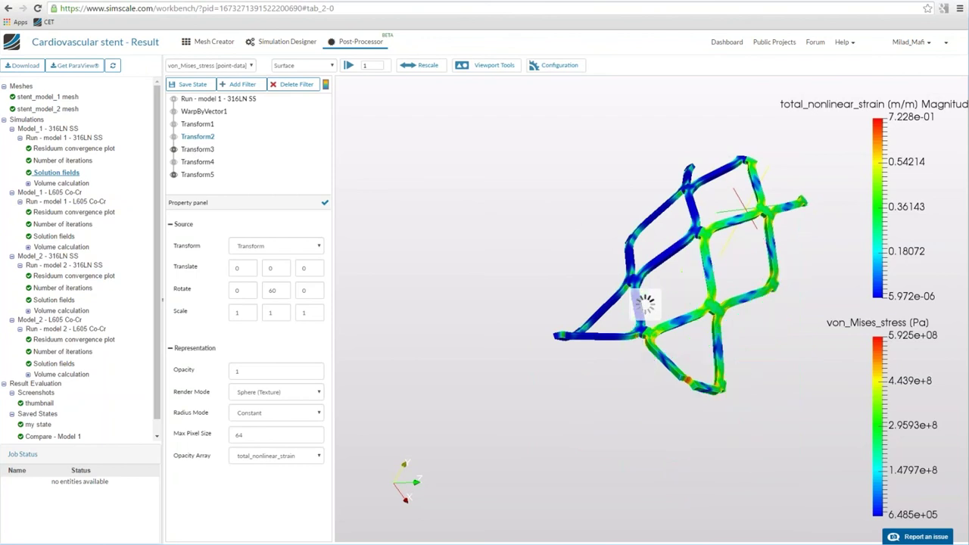
{"action": "left_click", "coordinate": [175, 149]}
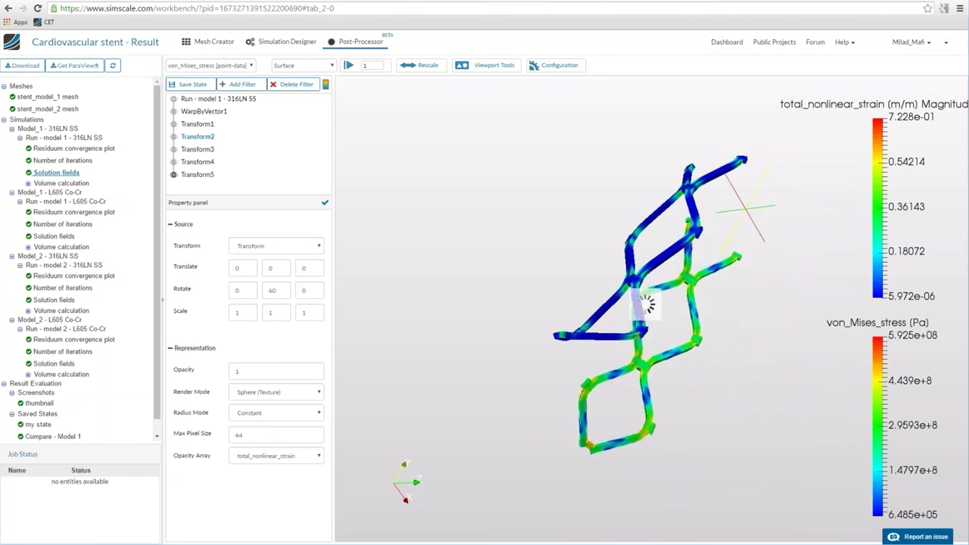
{"action": "left_click", "coordinate": [203, 175]}
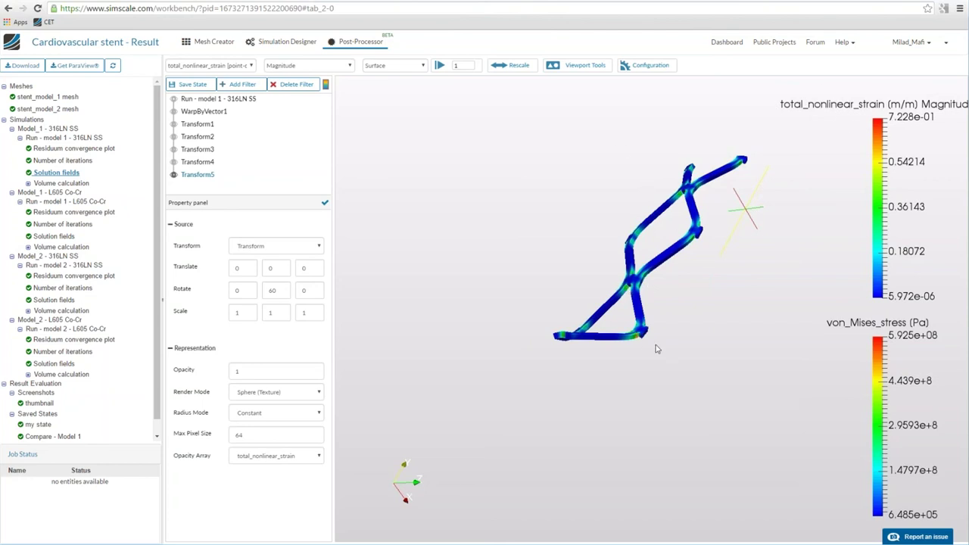
- Set the minimum of the custom strain color range to 0, apply it, and inspect the isolated segment
{"action": "left_click", "coordinate": [516, 66]}
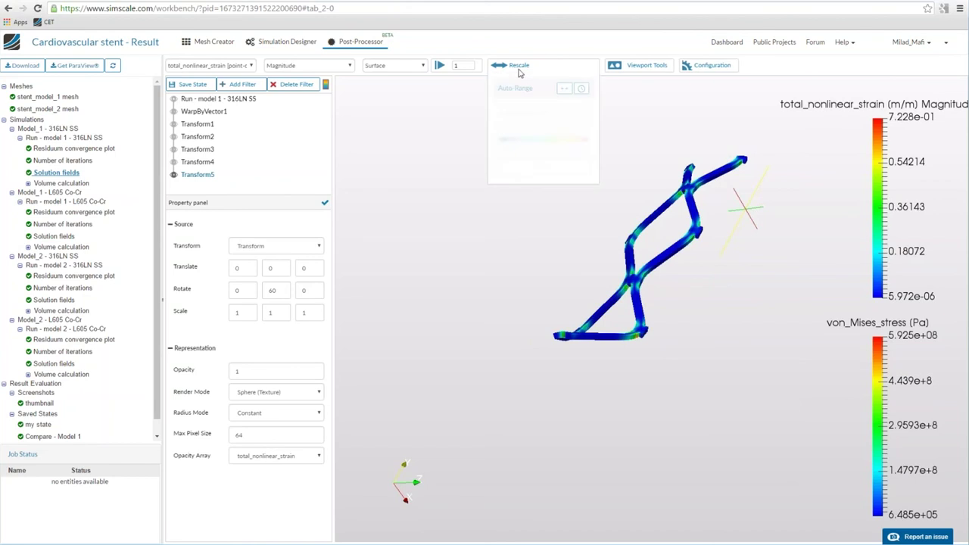
{"action": "left_click", "coordinate": [518, 150]}
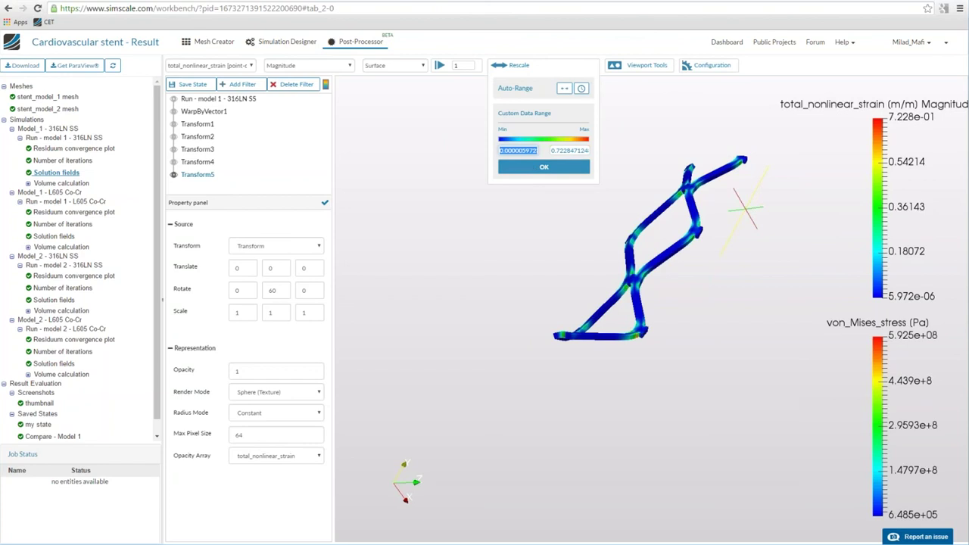
{"action": "type", "text": "0"}
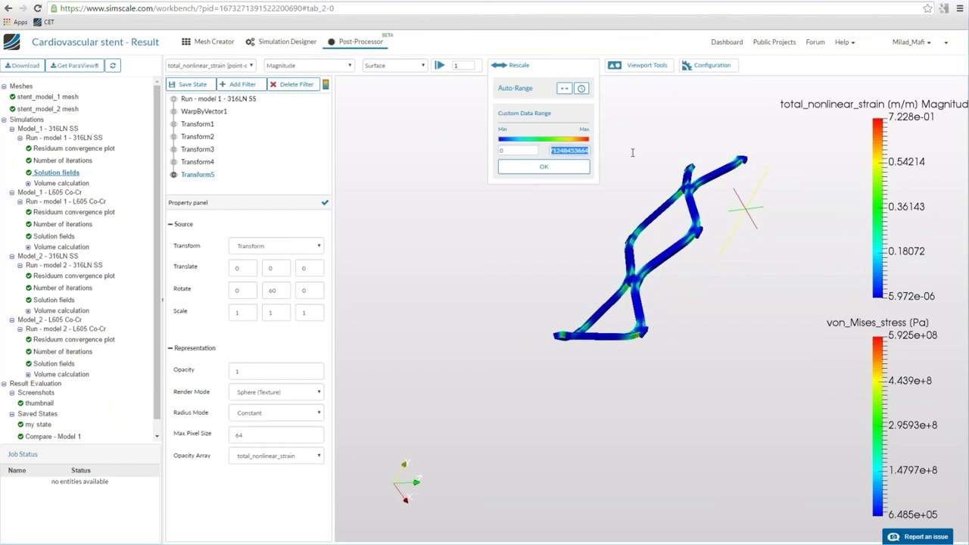
{"action": "left_click", "coordinate": [633, 153]}
{"action": "left_click", "coordinate": [568, 66]}
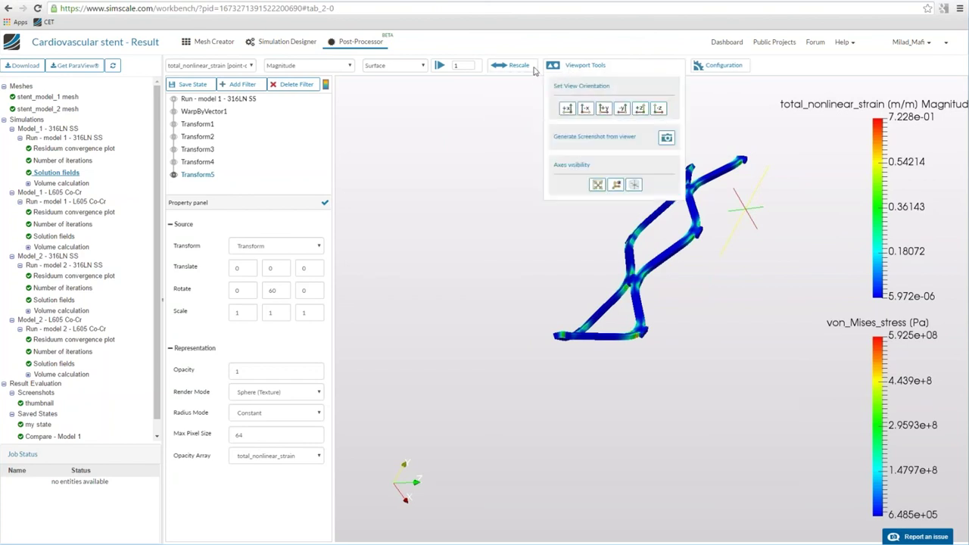
{"action": "left_click", "coordinate": [522, 66]}
{"action": "left_click_drag", "start_coordinate": [583, 151], "coordinate": [536, 152]}
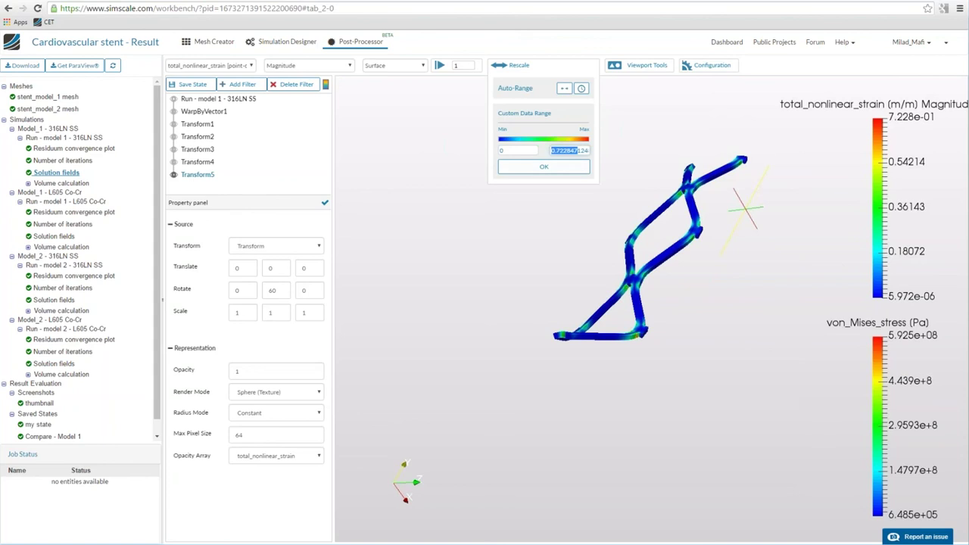
{"action": "left_click", "coordinate": [543, 166]}
{"action": "left_click_drag", "start_coordinate": [723, 227], "coordinate": [735, 251]}
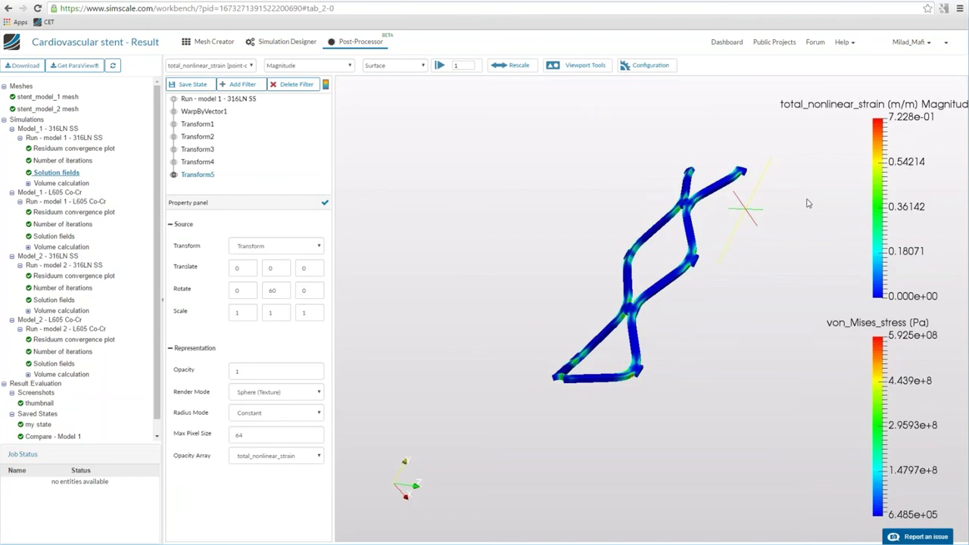
{"action": "left_click_drag", "start_coordinate": [754, 277], "coordinate": [680, 193]}
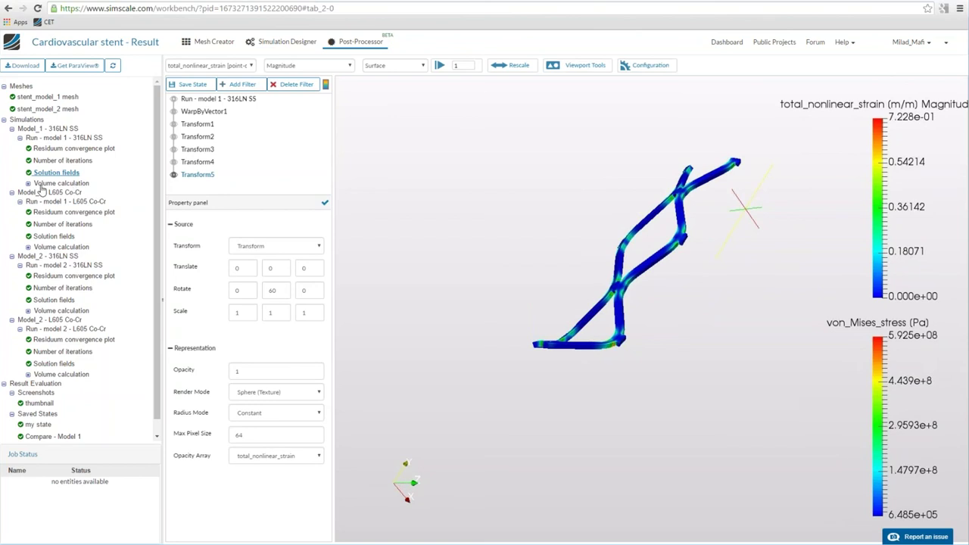
- Show WarpByVector1 and Transform1 through Transform4 again and view the complete stent from another angle
{"action": "left_click", "coordinate": [173, 162]}
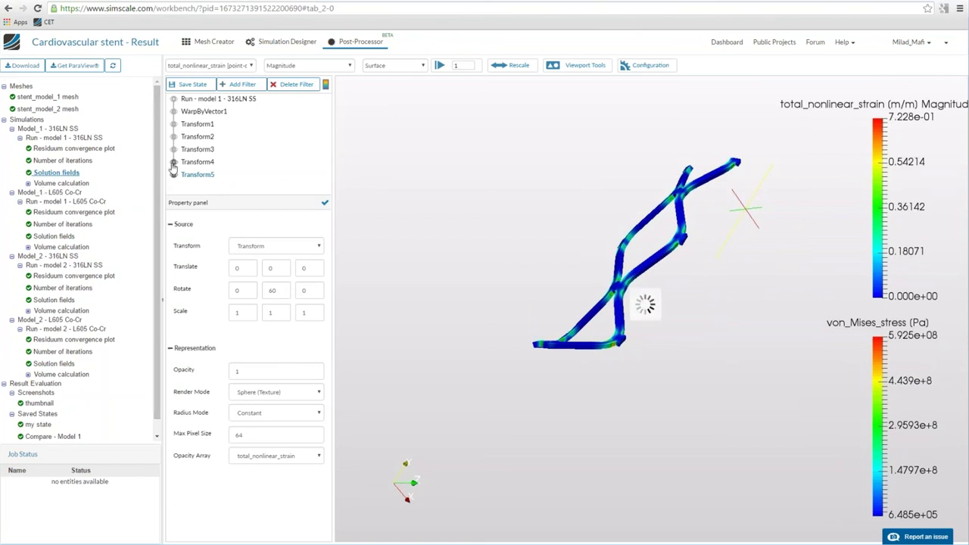
{"action": "left_click", "coordinate": [173, 136]}
{"action": "left_click", "coordinate": [173, 124]}
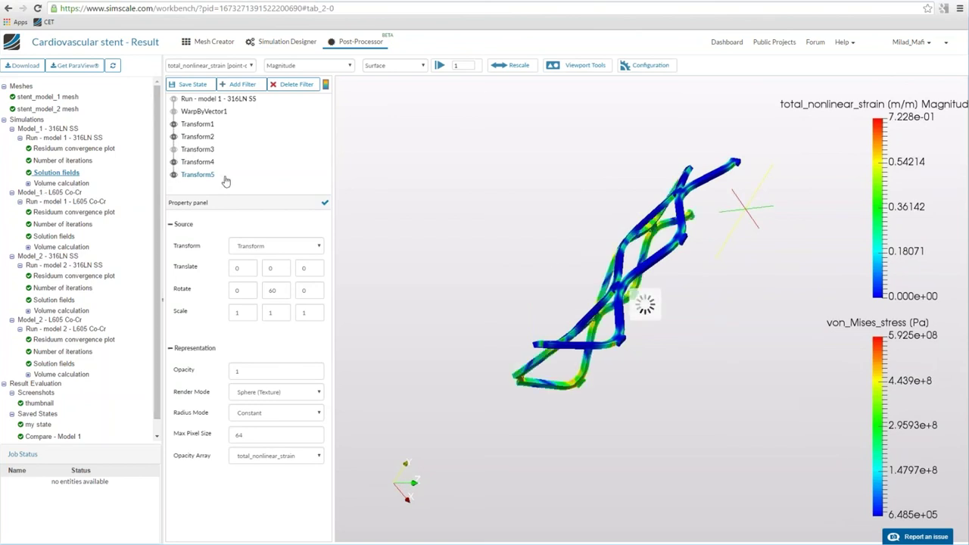
{"action": "left_click", "coordinate": [173, 148]}
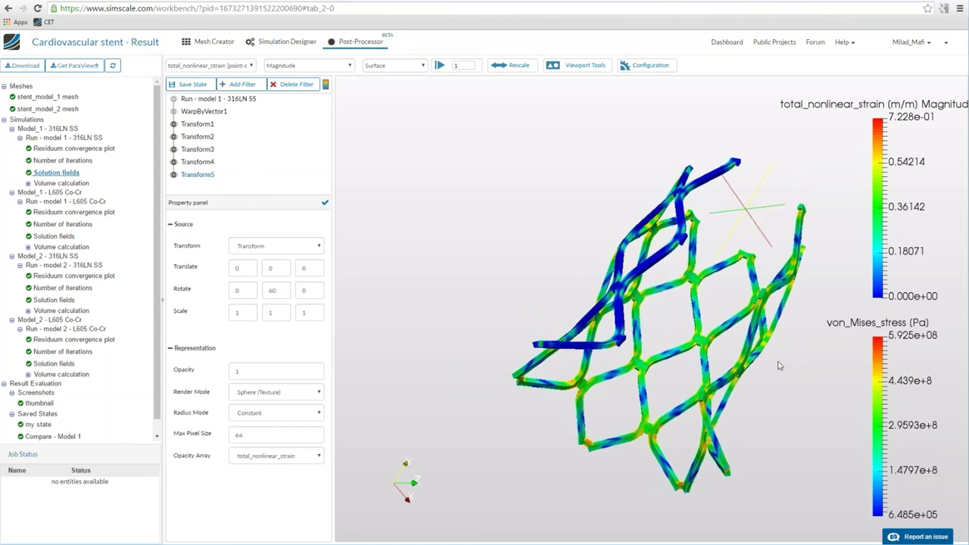
{"action": "left_click_drag", "start_coordinate": [780, 366], "coordinate": [139, 119]}
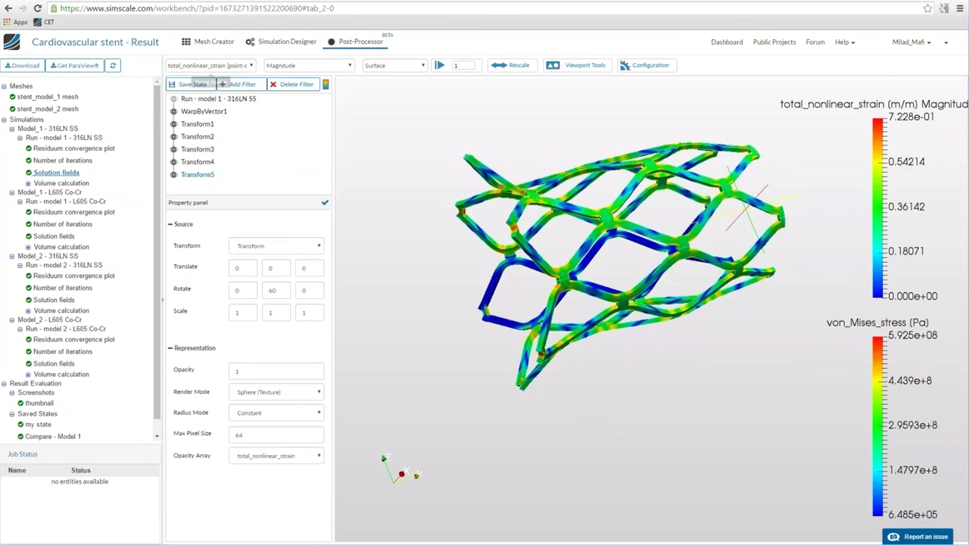
- Recolor Transform5 by von_Mises_stress and add a Slice filter to WarpByVector1
{"action": "left_click", "coordinate": [227, 66]}
{"action": "left_click", "coordinate": [206, 106]}
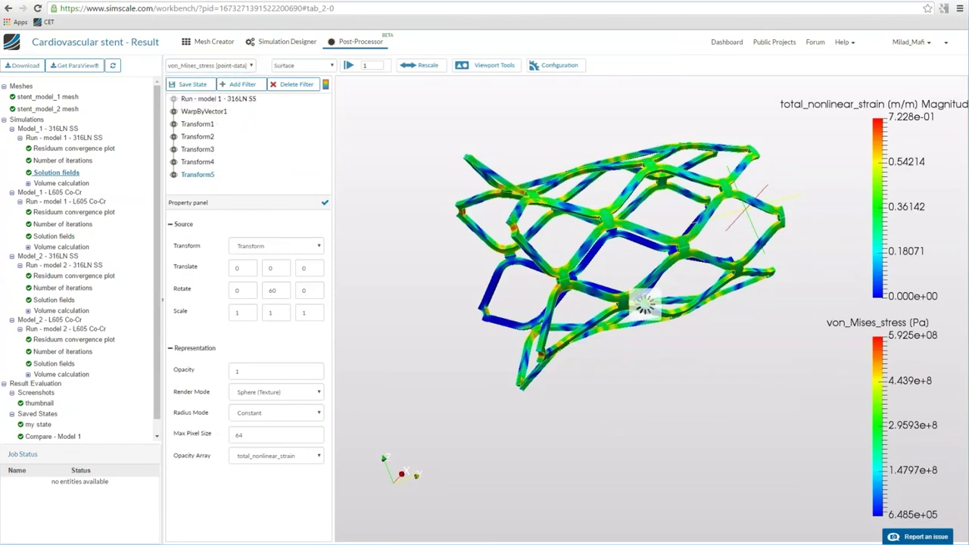
{"action": "left_click", "coordinate": [242, 85]}
{"action": "left_click", "coordinate": [231, 166]}
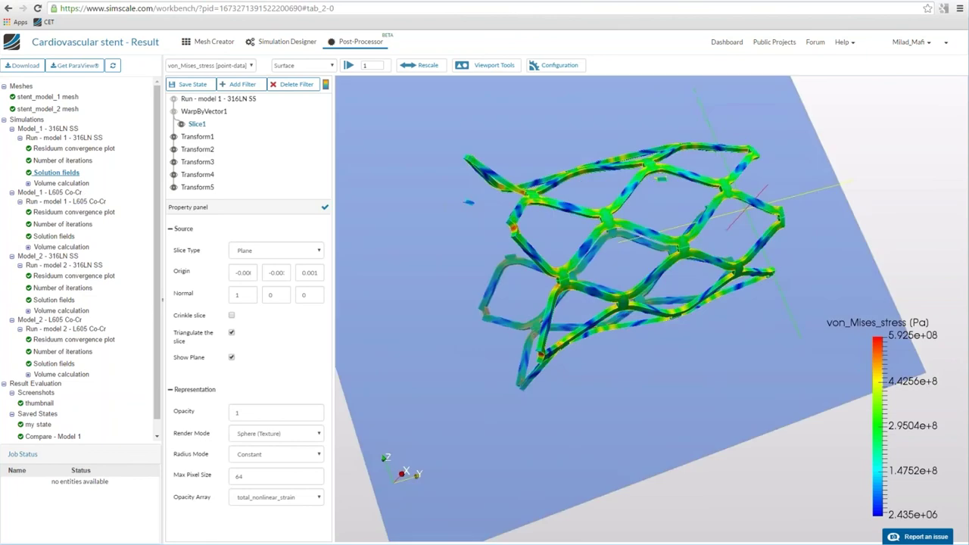
{"action": "left_click_drag", "start_coordinate": [575, 242], "coordinate": [406, 210]}
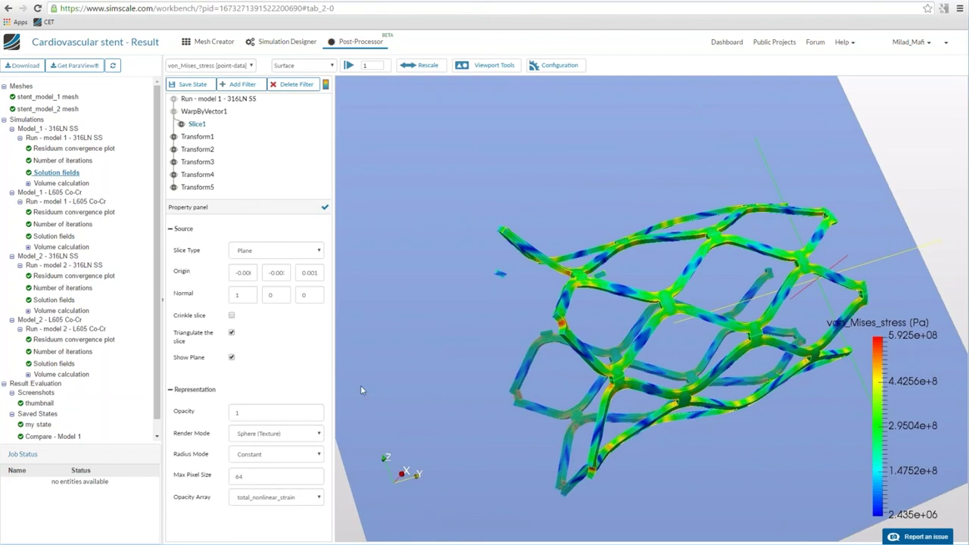
- Set the slice plane's normal to 0, 1, 0 and apply the change
{"action": "double_click", "coordinate": [277, 295]}
{"action": "type", "text": "1"}
{"action": "left_click", "coordinate": [325, 207]}
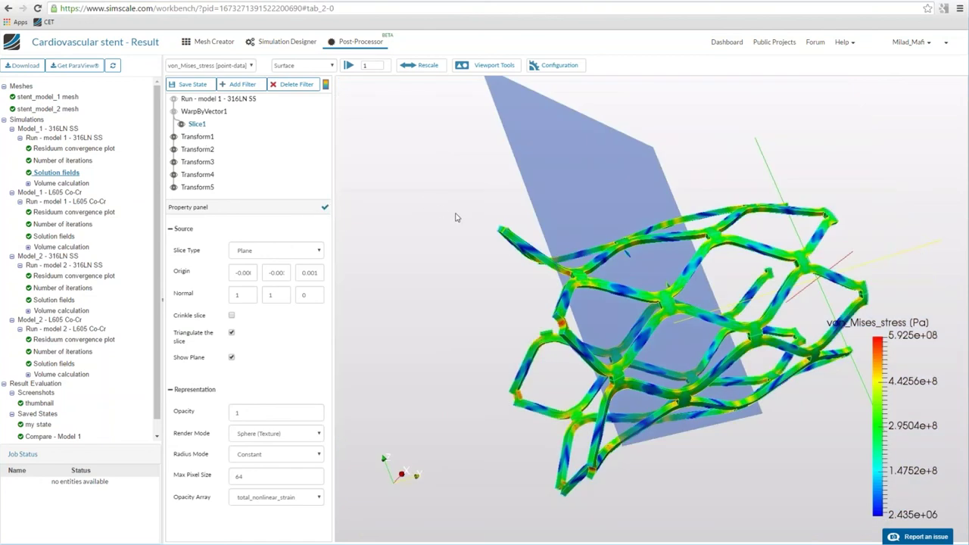
{"action": "left_click_drag", "start_coordinate": [241, 295], "coordinate": [205, 286]}
{"action": "type", "text": "0"}
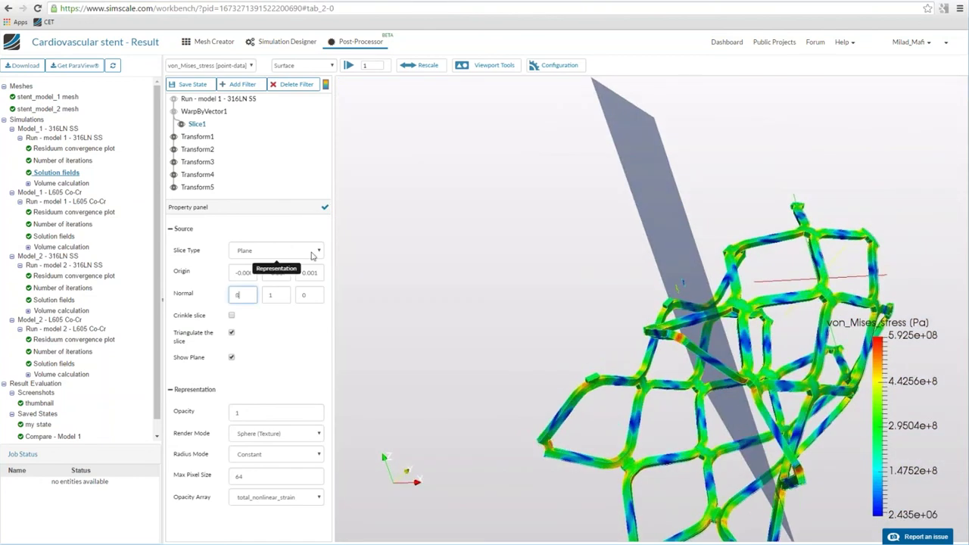
{"action": "key", "text": "BackSpace"}
{"action": "left_click", "coordinate": [324, 209]}
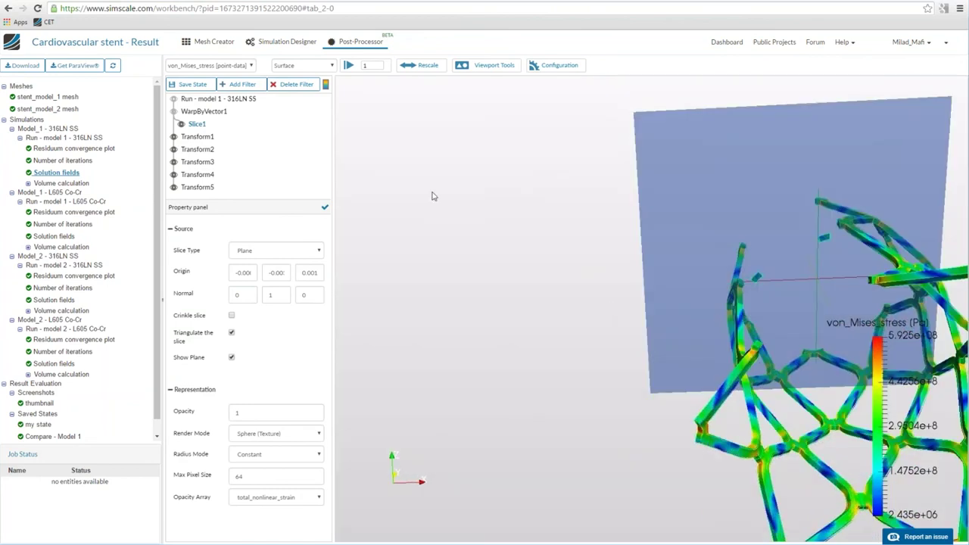
- Select the original run result to hide the slice plane, and examine the cut cross-sections up close
{"action": "left_click", "coordinate": [244, 99]}
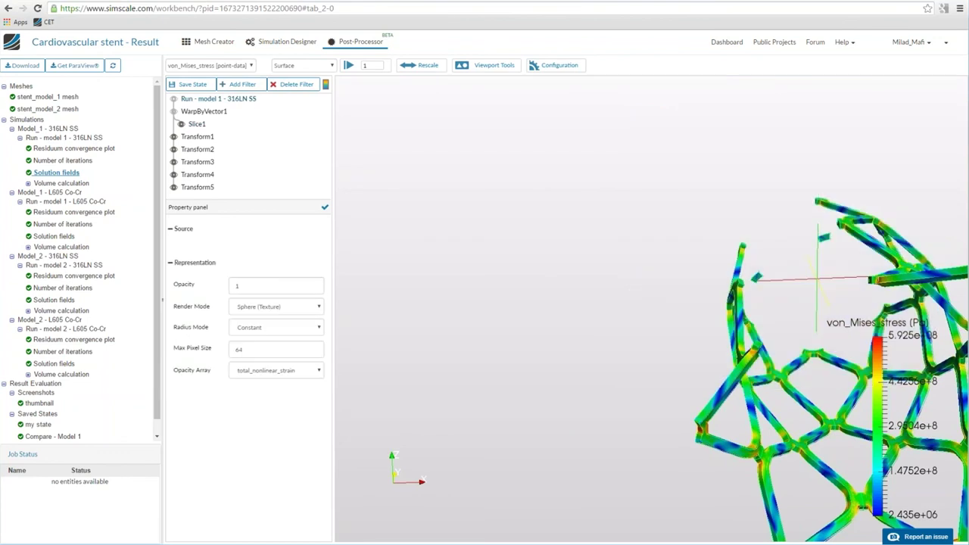
{"action": "left_click_drag", "start_coordinate": [601, 300], "coordinate": [612, 146]}
{"action": "scroll", "coordinate": [640, 172], "scroll_direction": "up", "scroll_amount": 5}
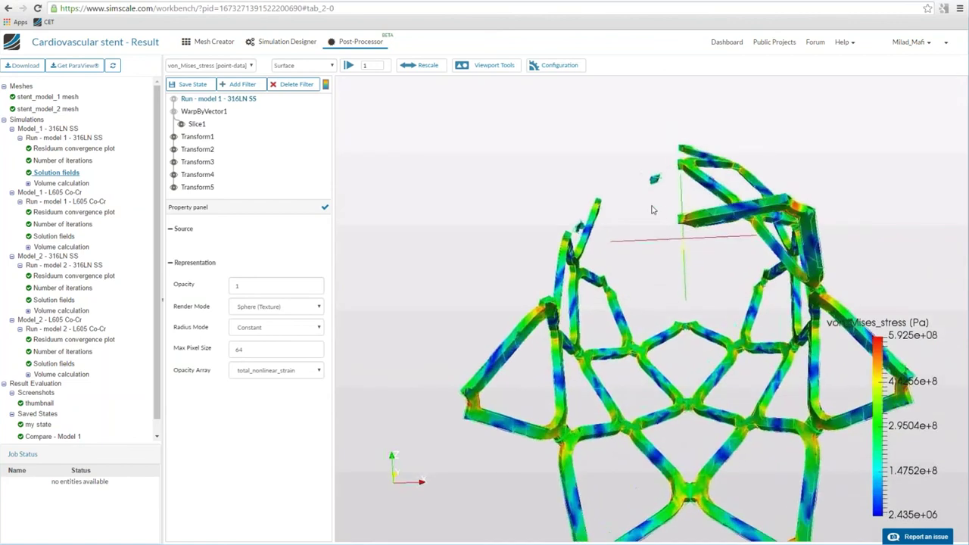
{"action": "scroll", "coordinate": [650, 206], "scroll_direction": "up", "scroll_amount": 2}
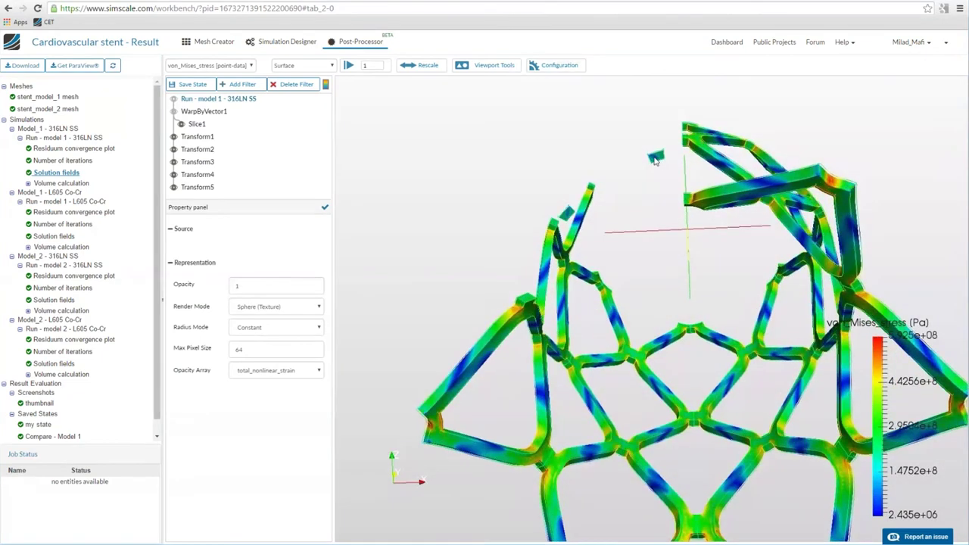
- Hide Transform1, Transform2, Transform3 and Transform5 to expose the slice cross-sections
{"action": "left_click", "coordinate": [173, 112]}
{"action": "left_click", "coordinate": [173, 137]}
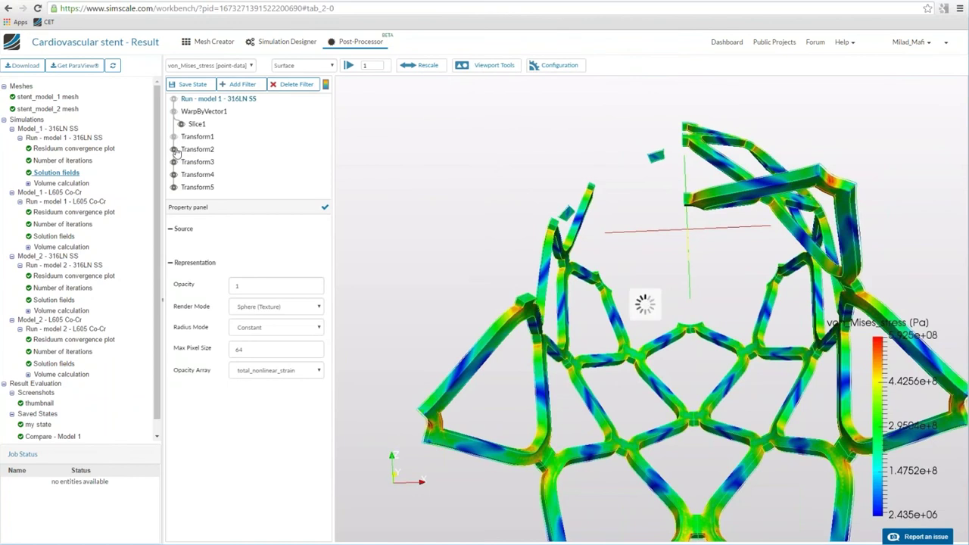
{"action": "left_click", "coordinate": [173, 149]}
{"action": "left_click", "coordinate": [173, 161]}
{"action": "left_click", "coordinate": [174, 187]}
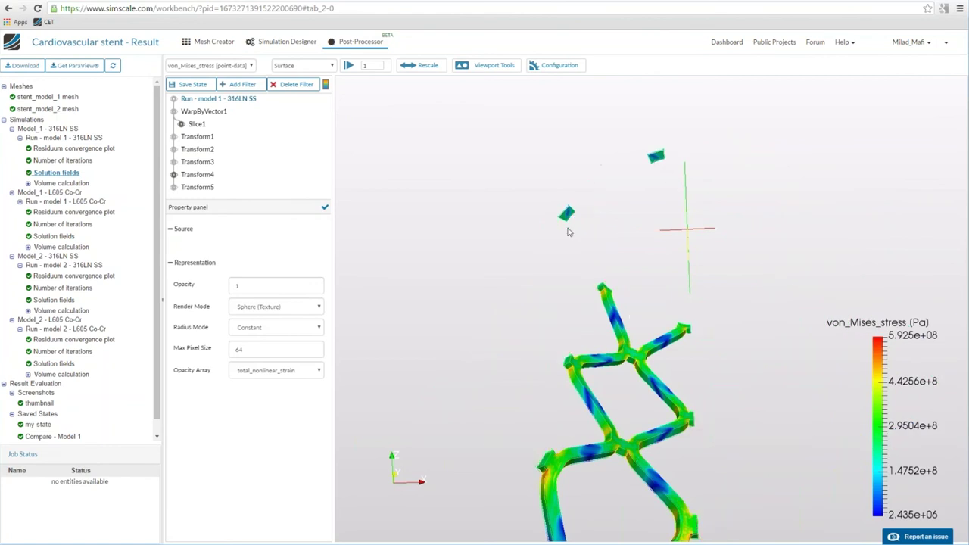
- Hide Transform4 so only the slice remains, and load the saved state Compare - Model 1
{"action": "left_click", "coordinate": [174, 175]}
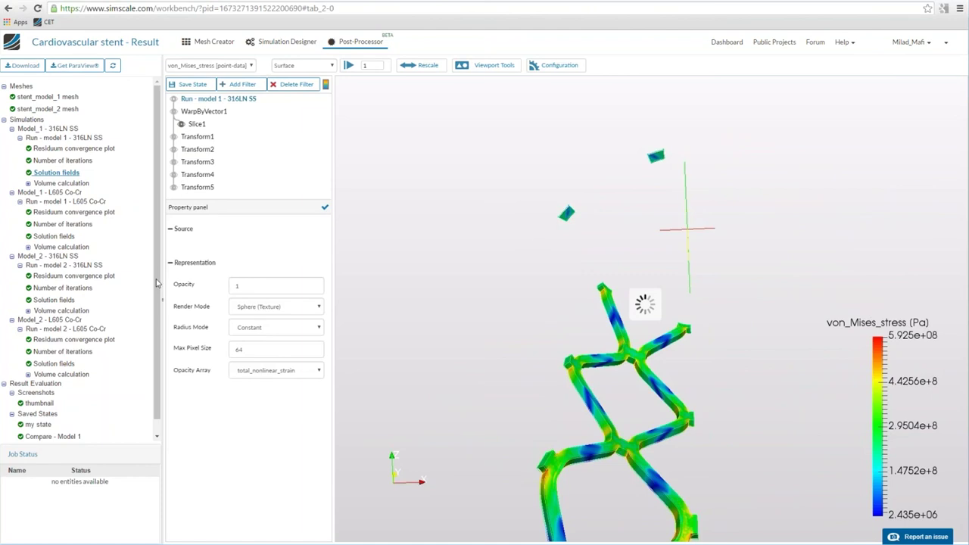
{"action": "left_click", "coordinate": [67, 437]}
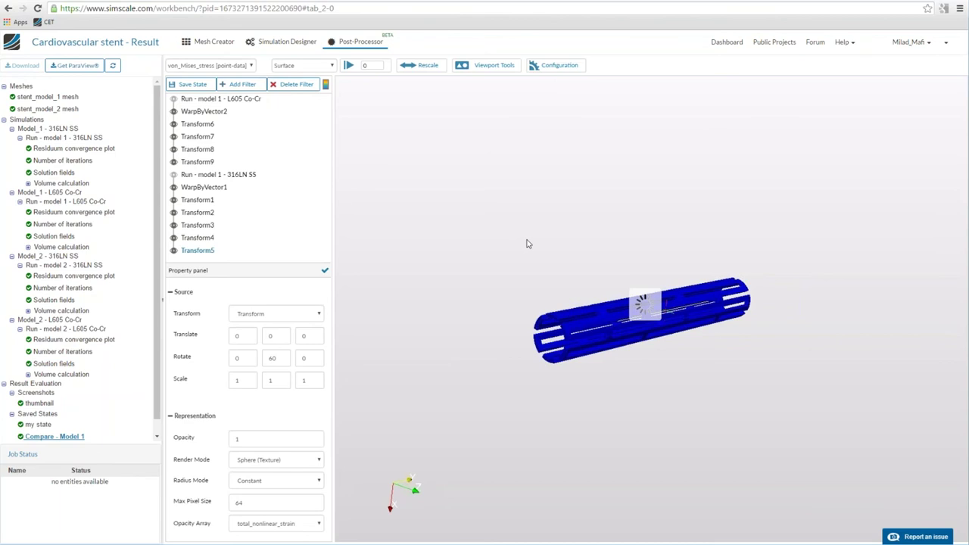
- Stop the stent comparison animation and show its last frame, examining the expanded stents from different angles
{"action": "mouse_move", "coordinate": [361, 66]}
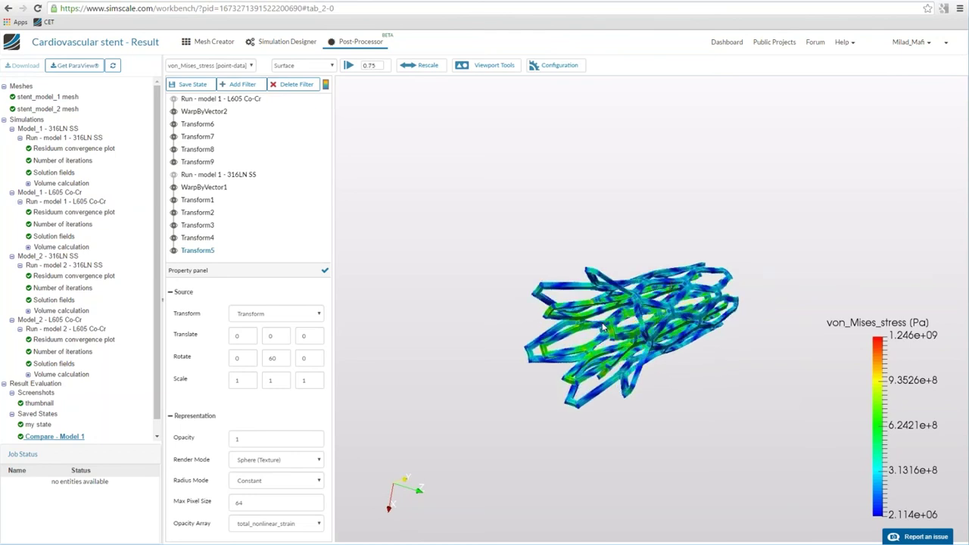
{"action": "left_click", "coordinate": [371, 66]}
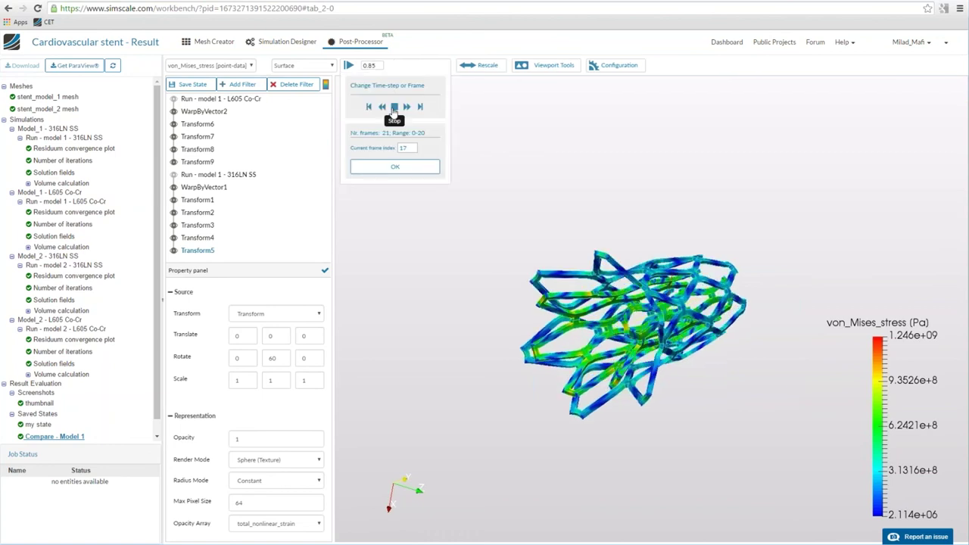
{"action": "left_click", "coordinate": [393, 112]}
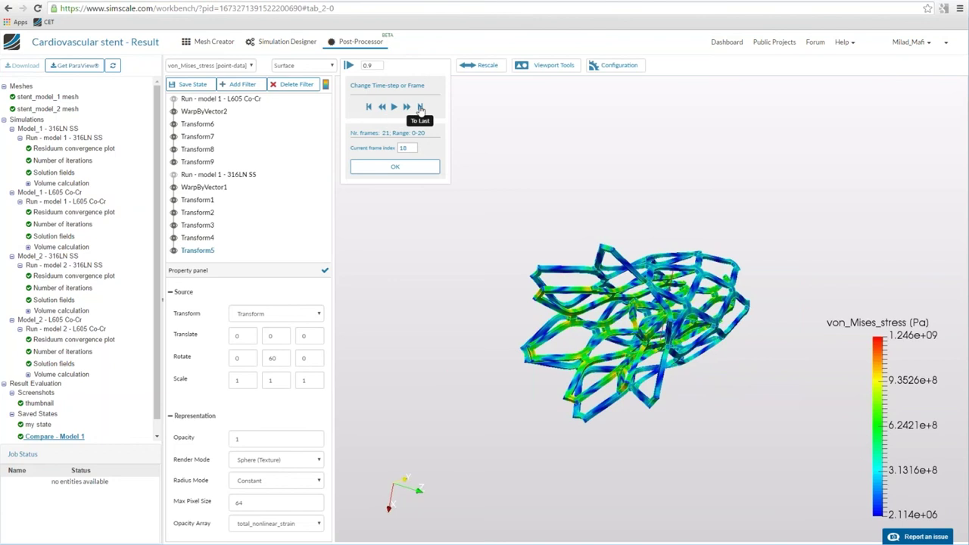
{"action": "left_click", "coordinate": [421, 107]}
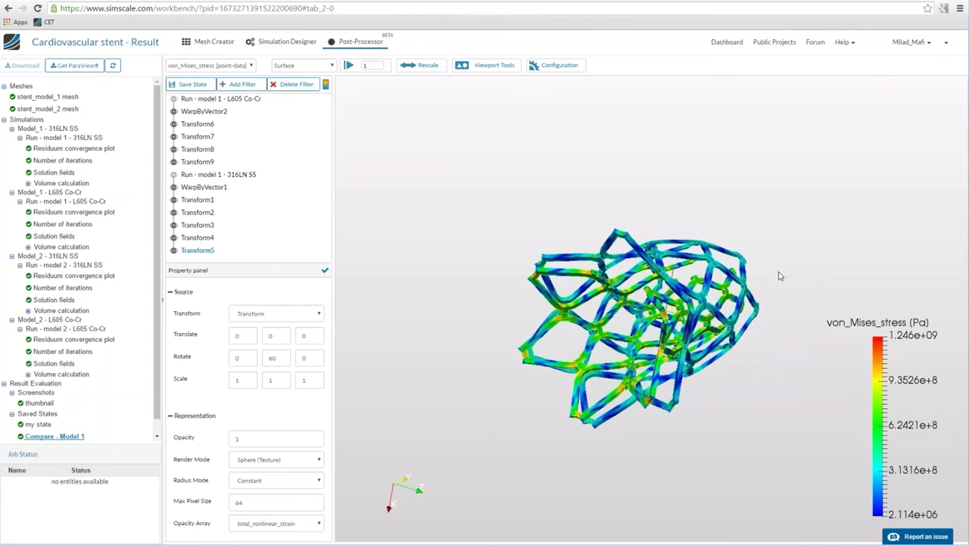
{"action": "left_click_drag", "start_coordinate": [772, 261], "coordinate": [676, 195]}
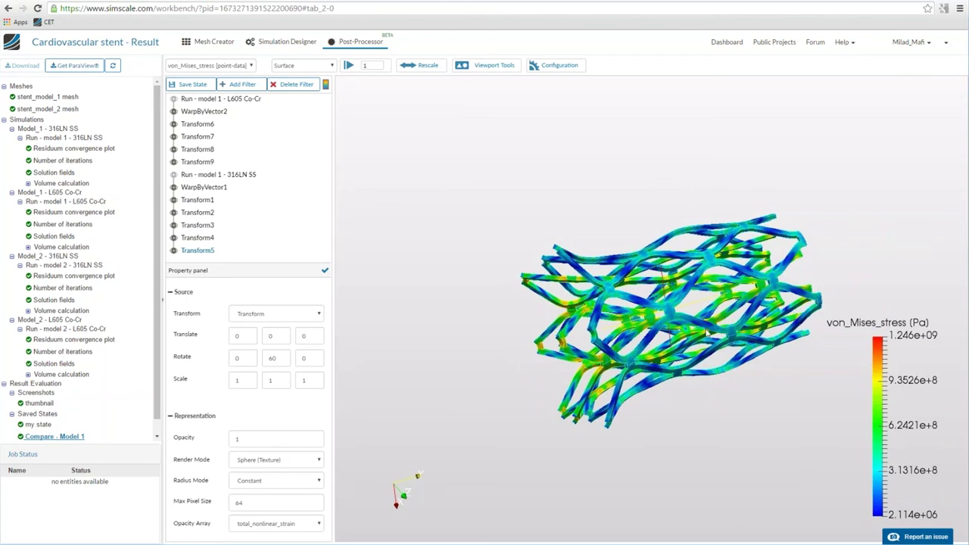
{"action": "mouse_move", "coordinate": [513, 205]}
{"action": "left_mouse_down"}
{"action": "mouse_move", "coordinate": [523, 210]}
{"action": "mouse_move", "coordinate": [511, 217]}
{"action": "left_mouse_up"}
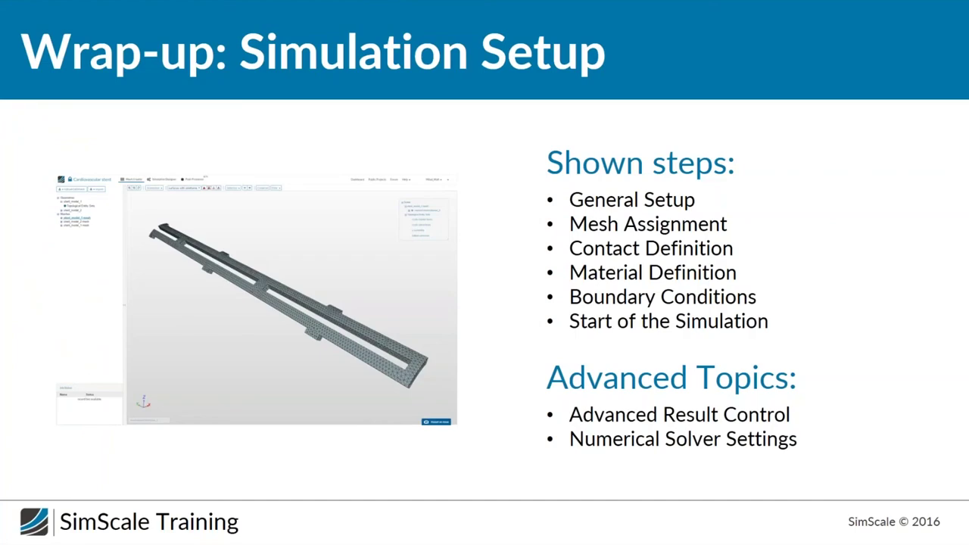
{"action": "left_click", "coordinate": [491, 464]}
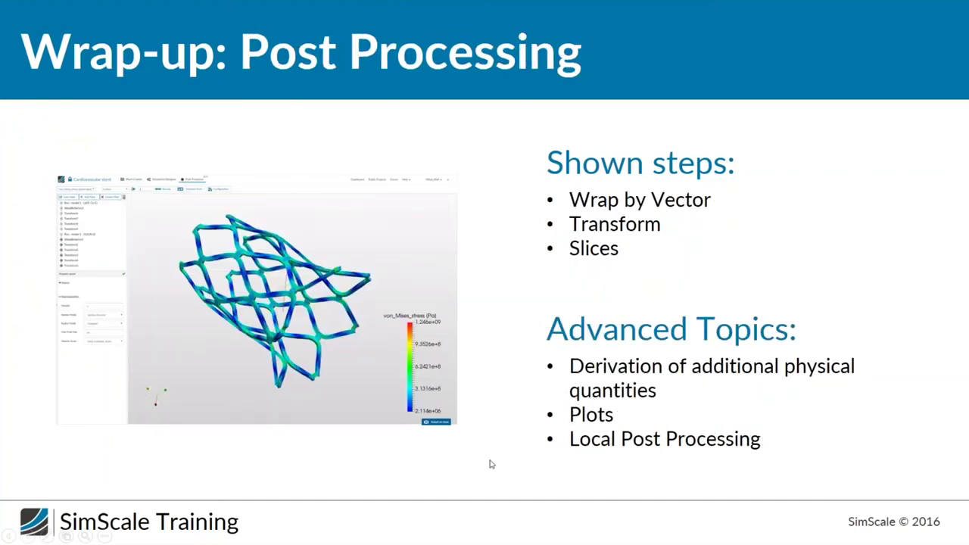